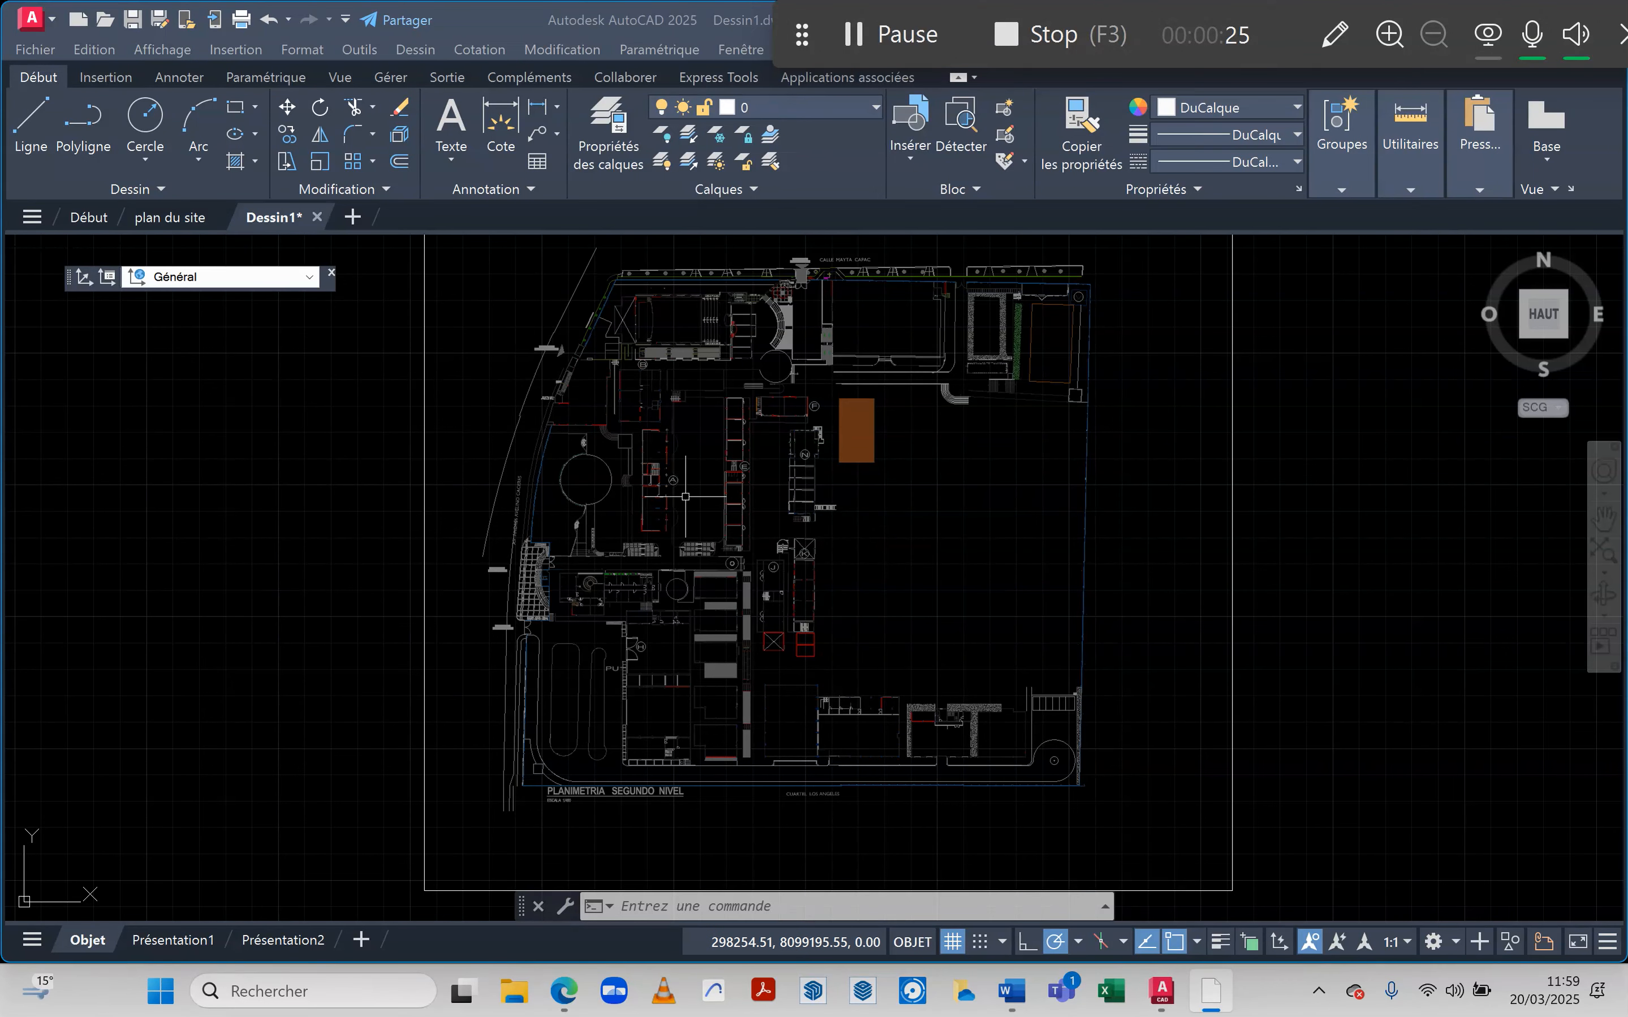
# - Create a new layer named fleches in the layer properties manager
pyautogui.click(612, 113)
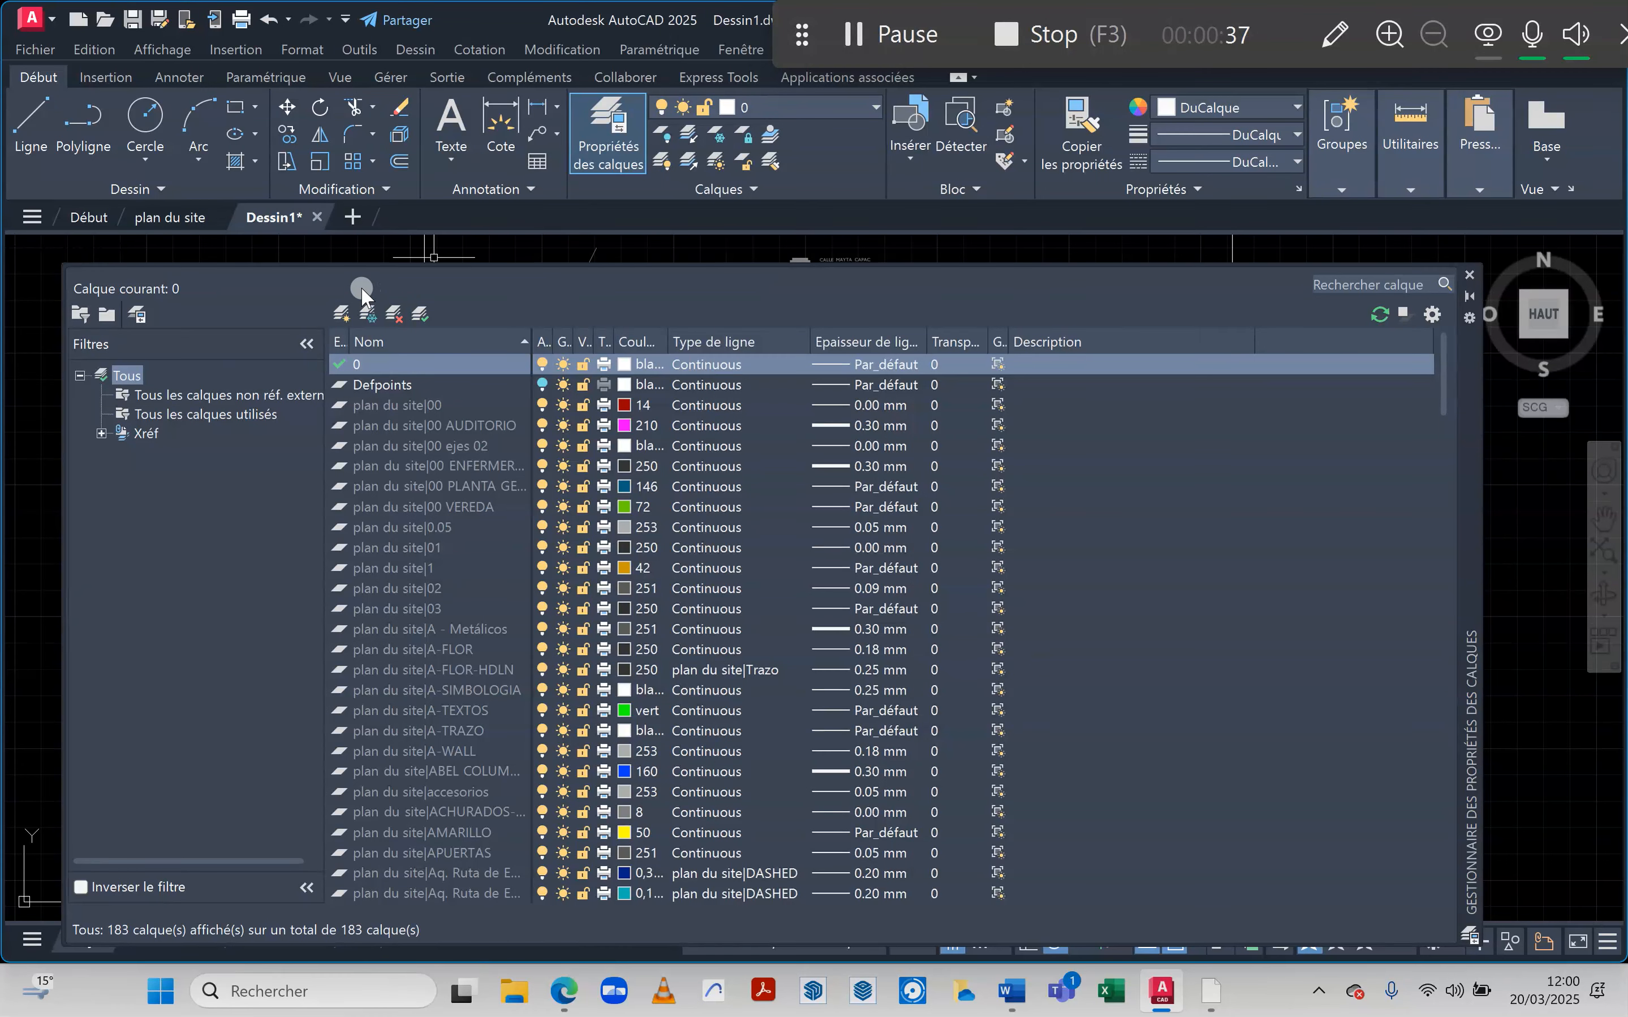
pyautogui.click(340, 314)
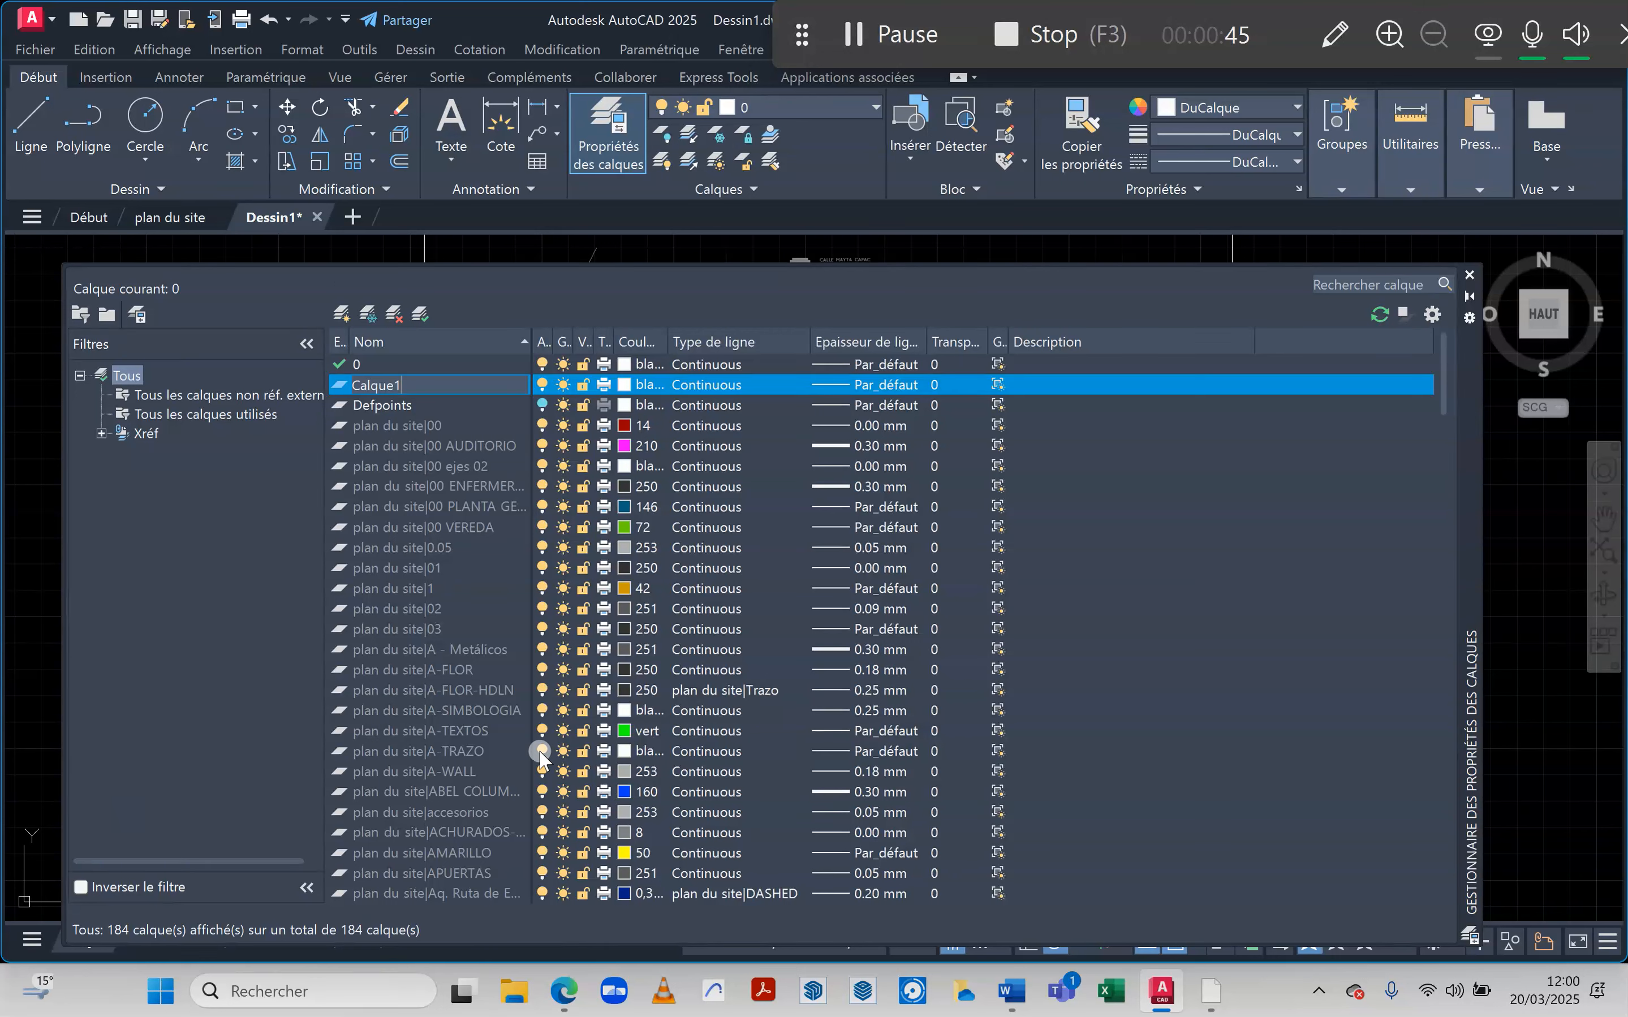
pyautogui.moveTo(424, 381); pyautogui.dragTo(335, 380)
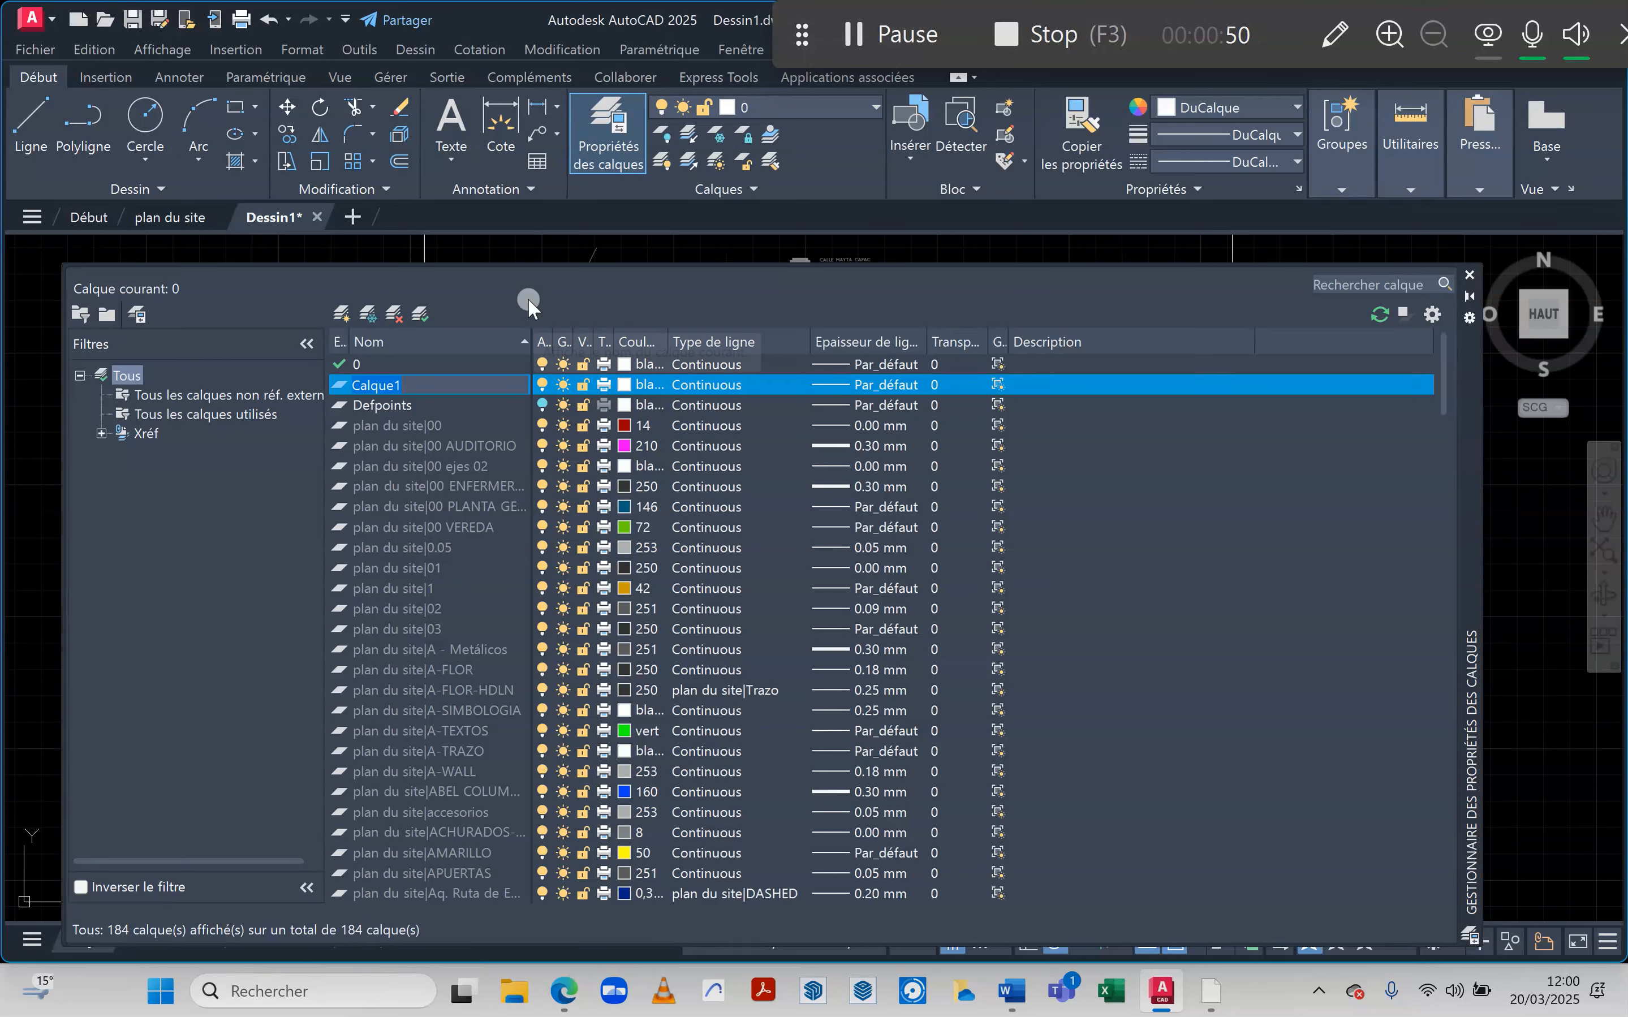
pyautogui.write('fleches')
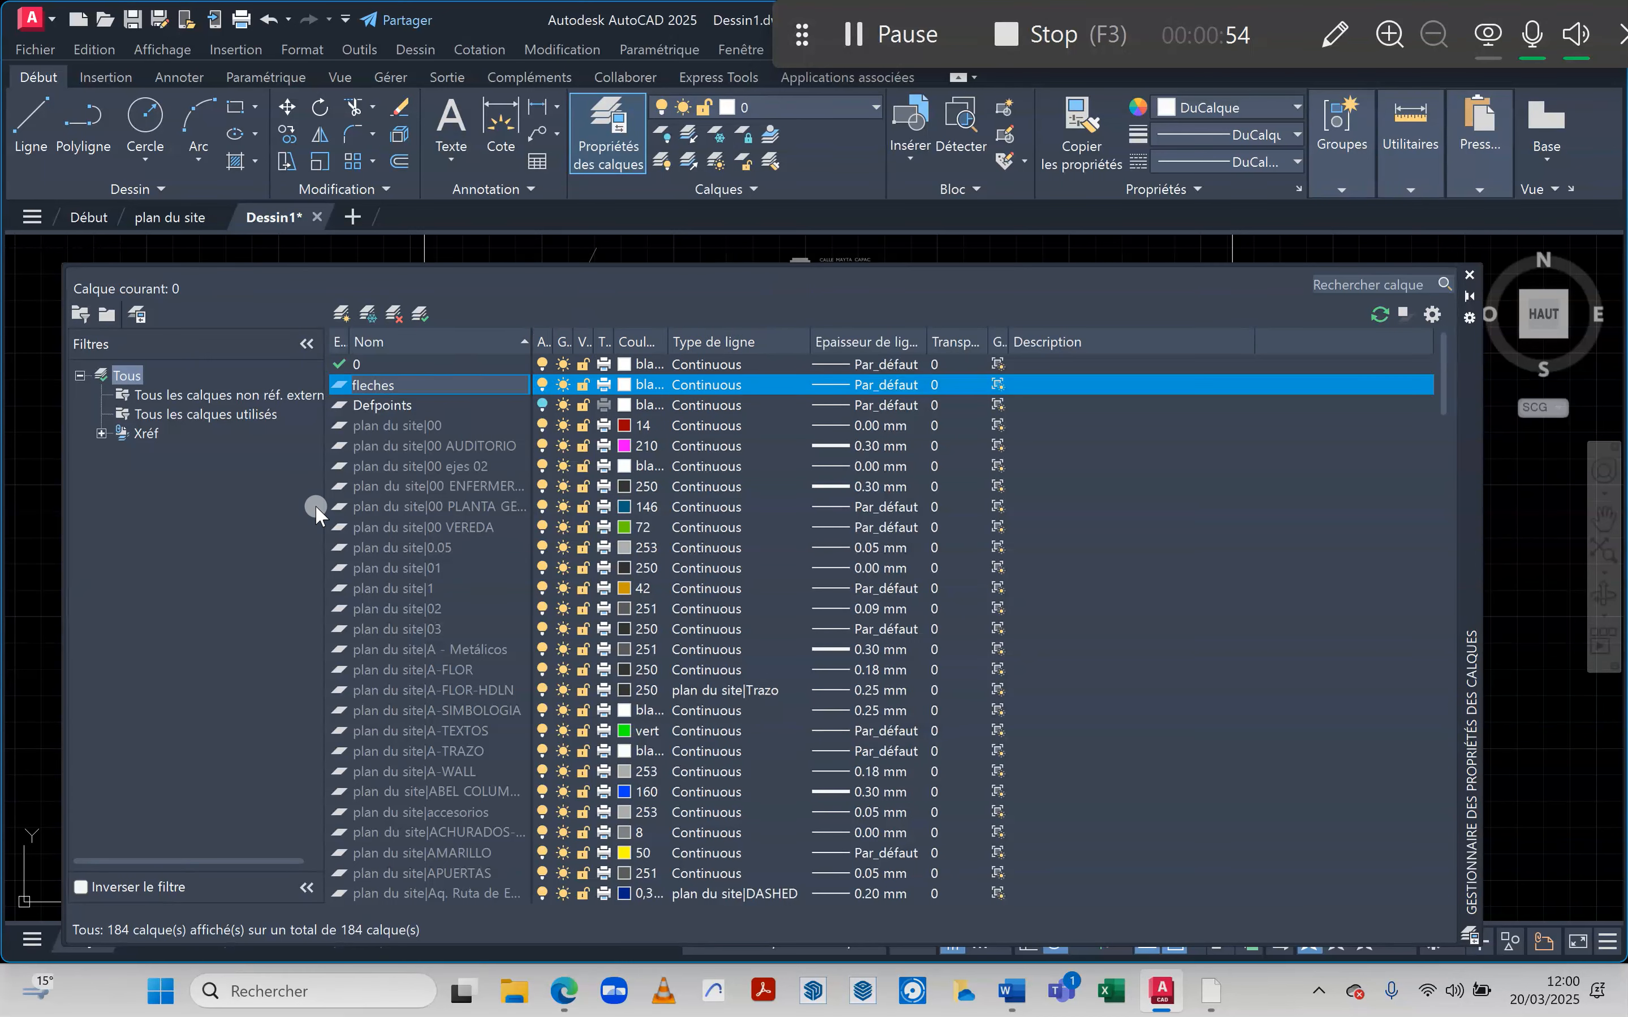
# - Assign the colour green (vert, index 3) to the fleches layer and make it the current layer
pyautogui.click(625, 387)
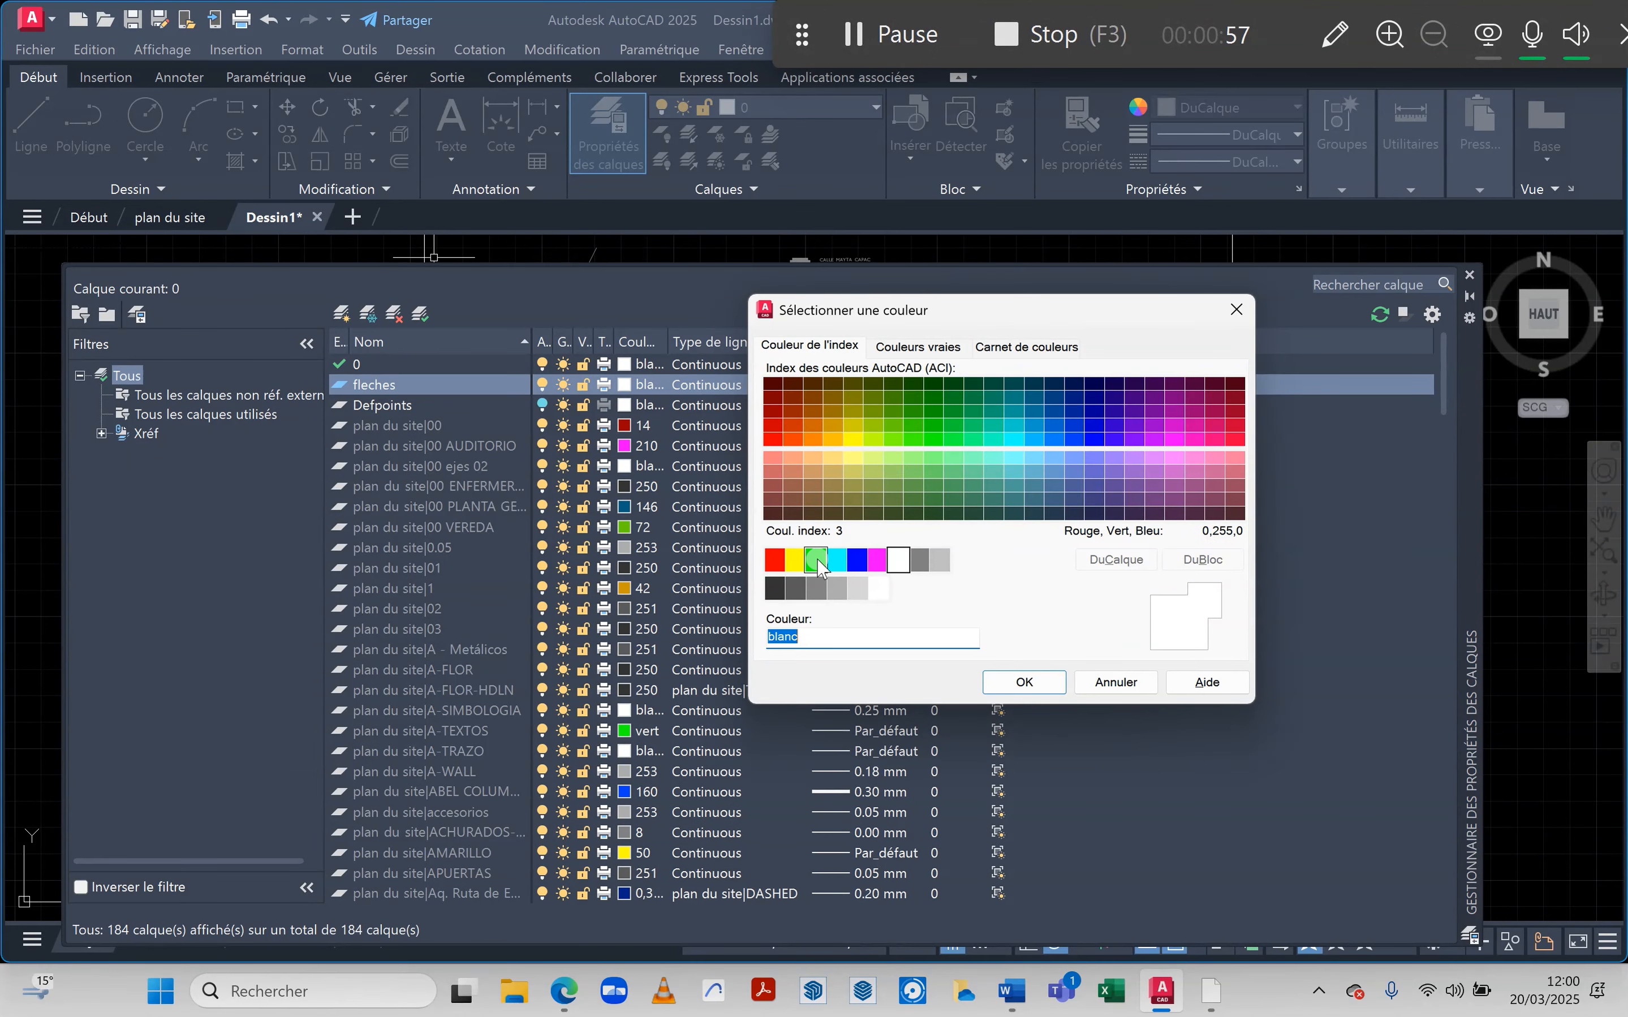
pyautogui.click(816, 559)
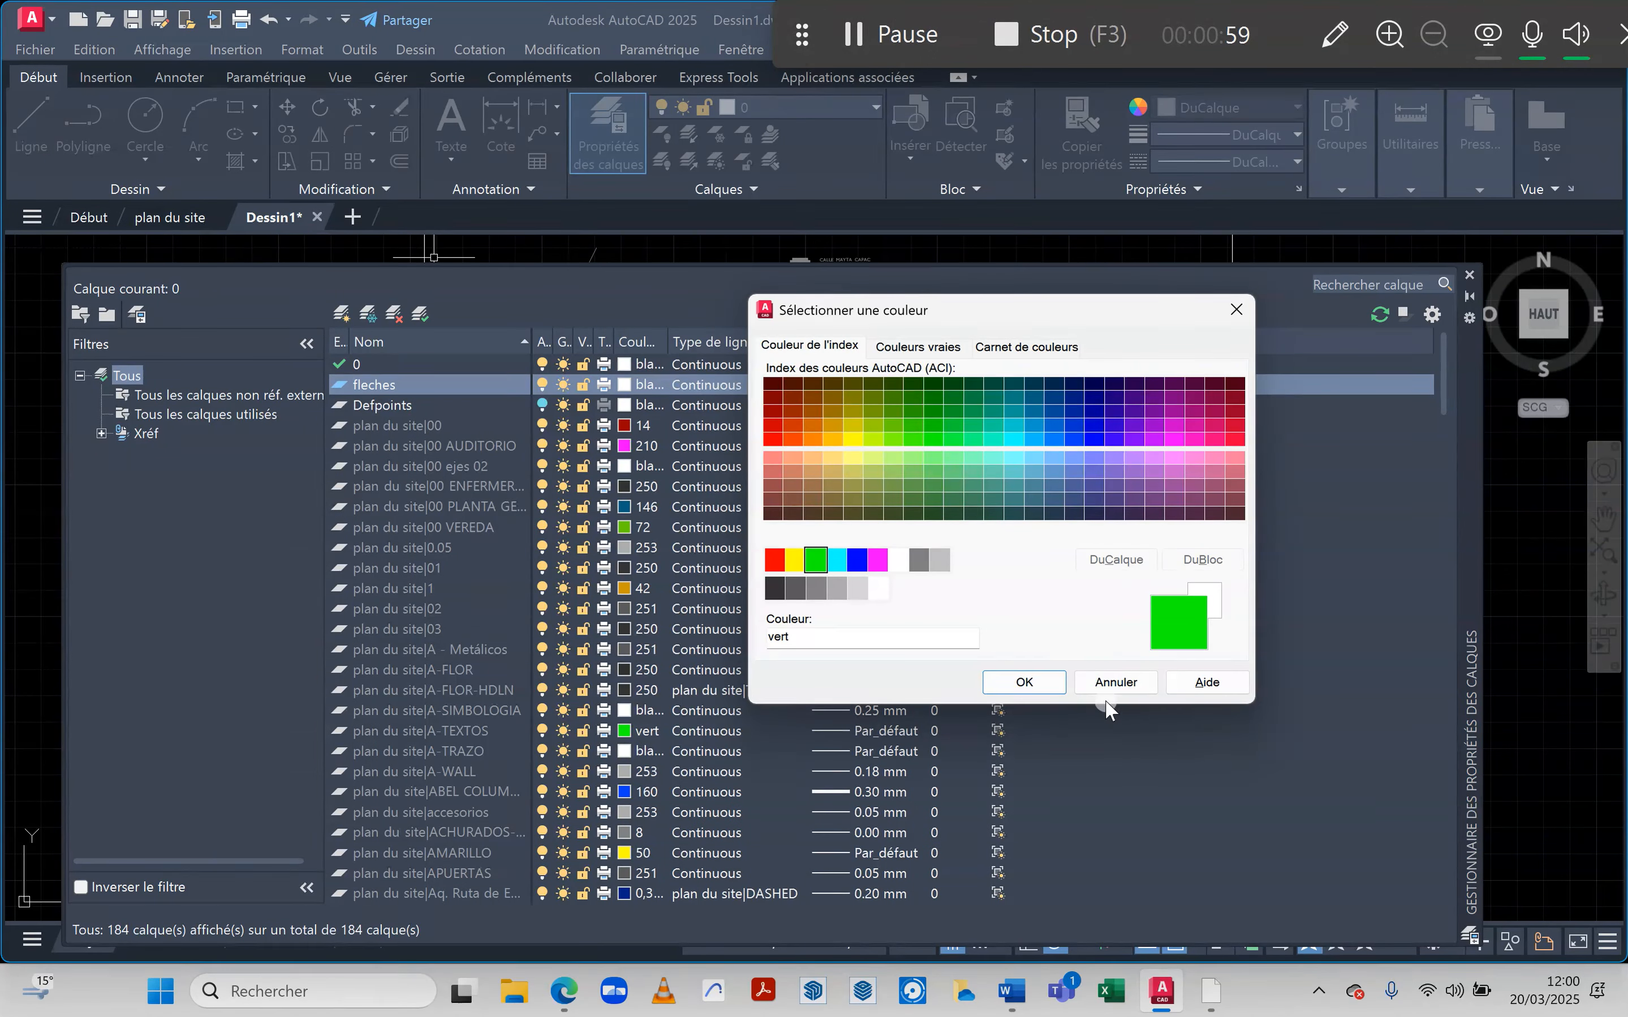
pyautogui.click(1035, 682)
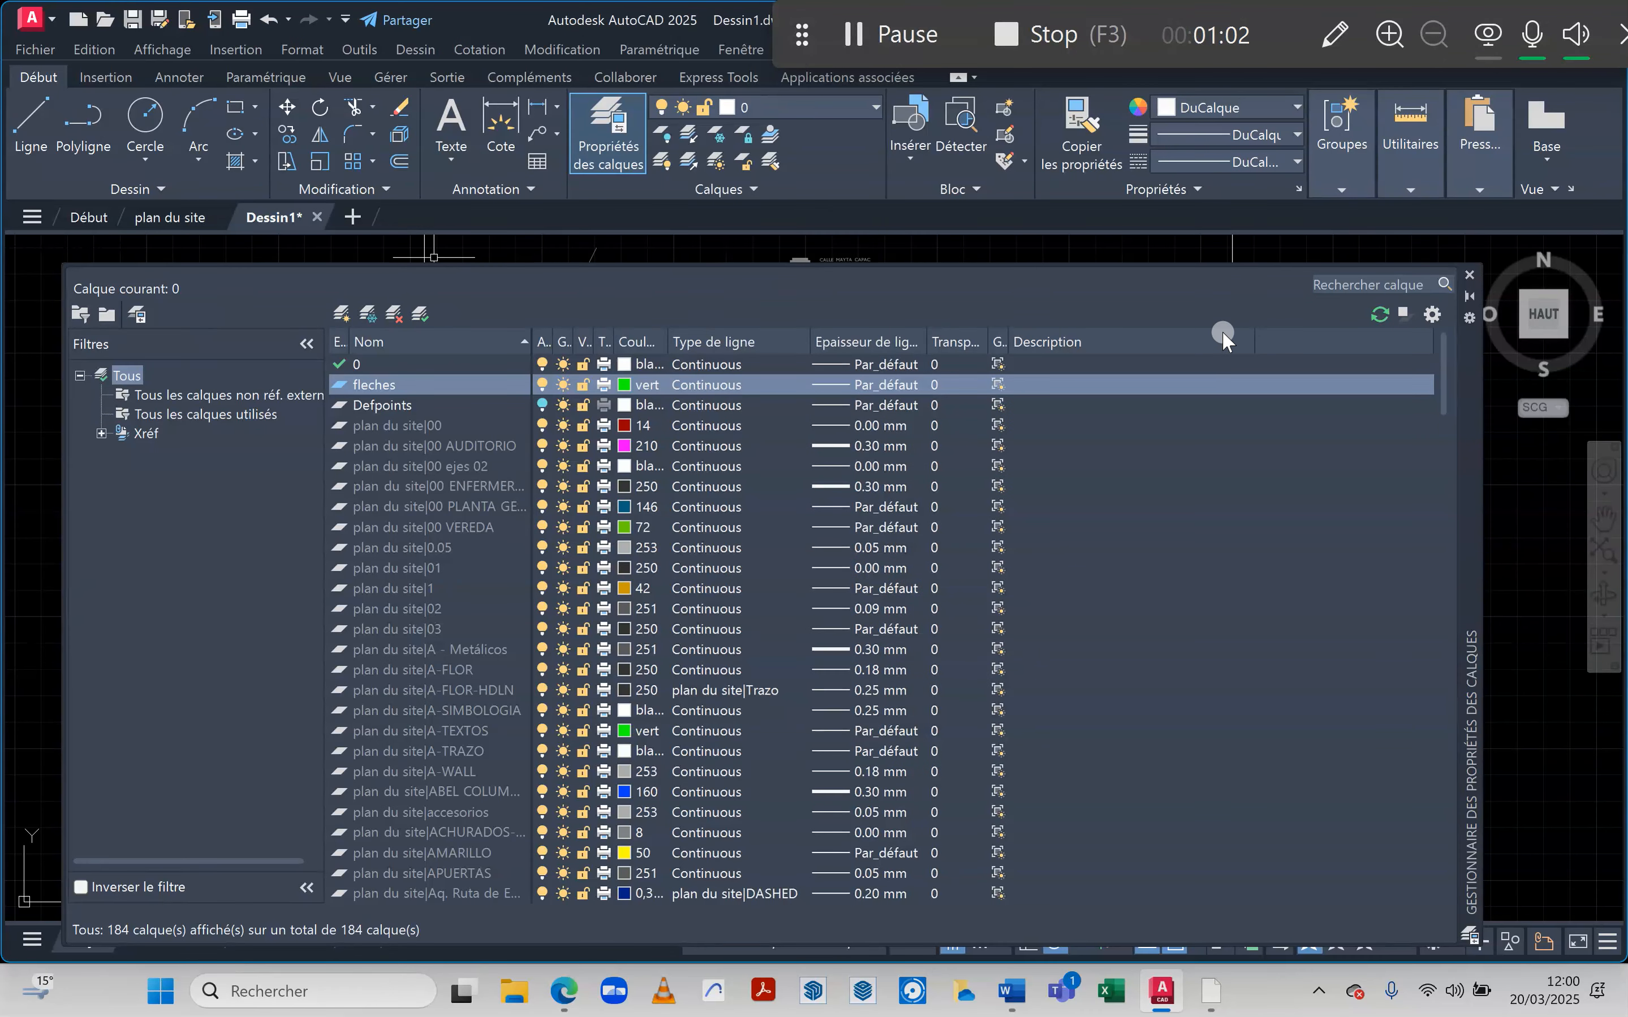
pyautogui.click(1469, 275)
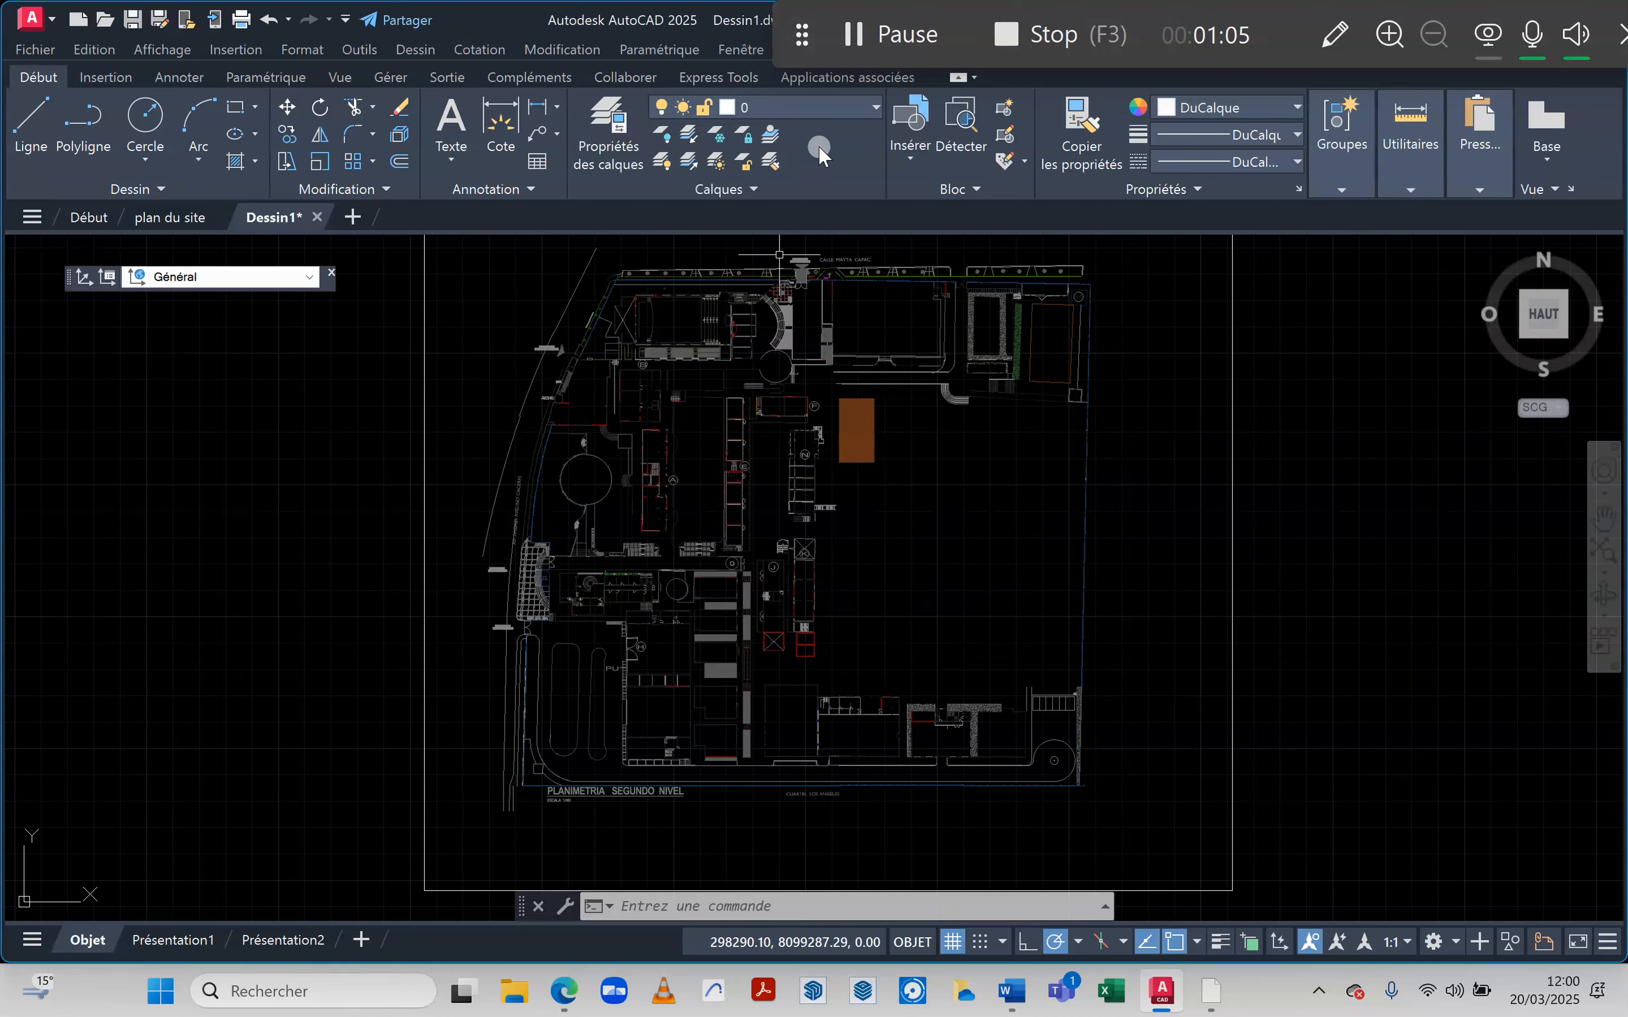
pyautogui.click(858, 97)
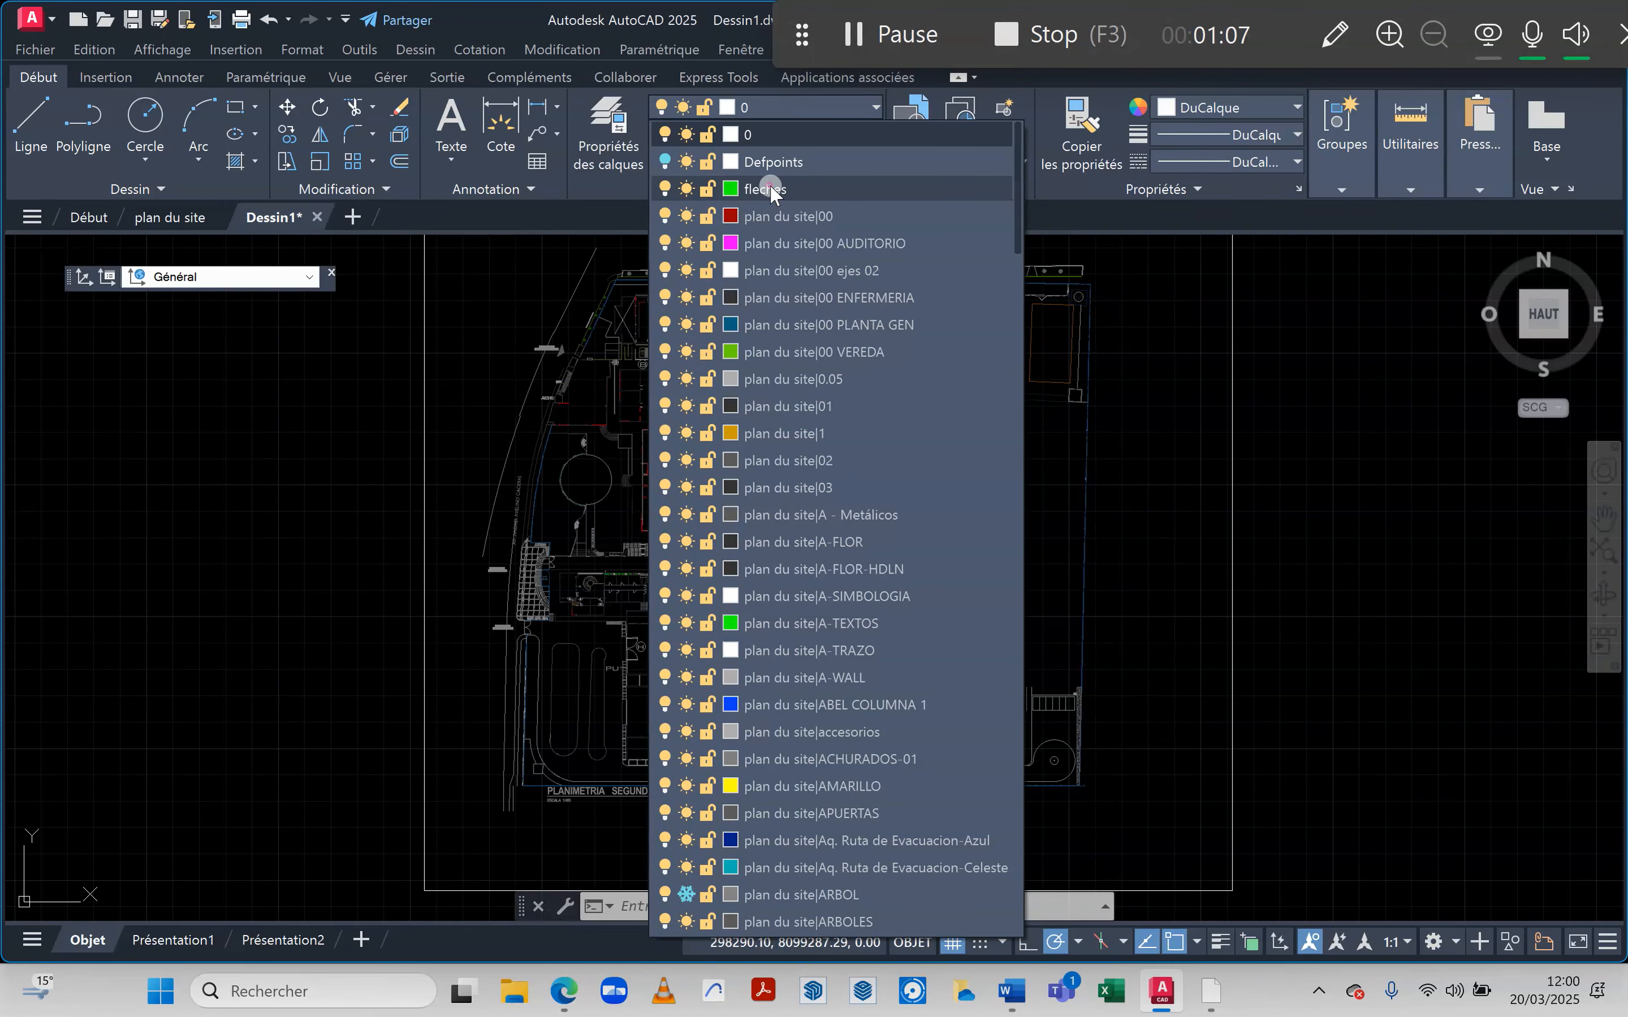
pyautogui.click(824, 185)
# - Draw a downward-pointing 3-sided polygon, inscribed in a circle of radius about 1, in the gap at building A's upper right corner
pyautogui.scroll(3, 774, 363)
pyautogui.scroll(4, 606, 484)
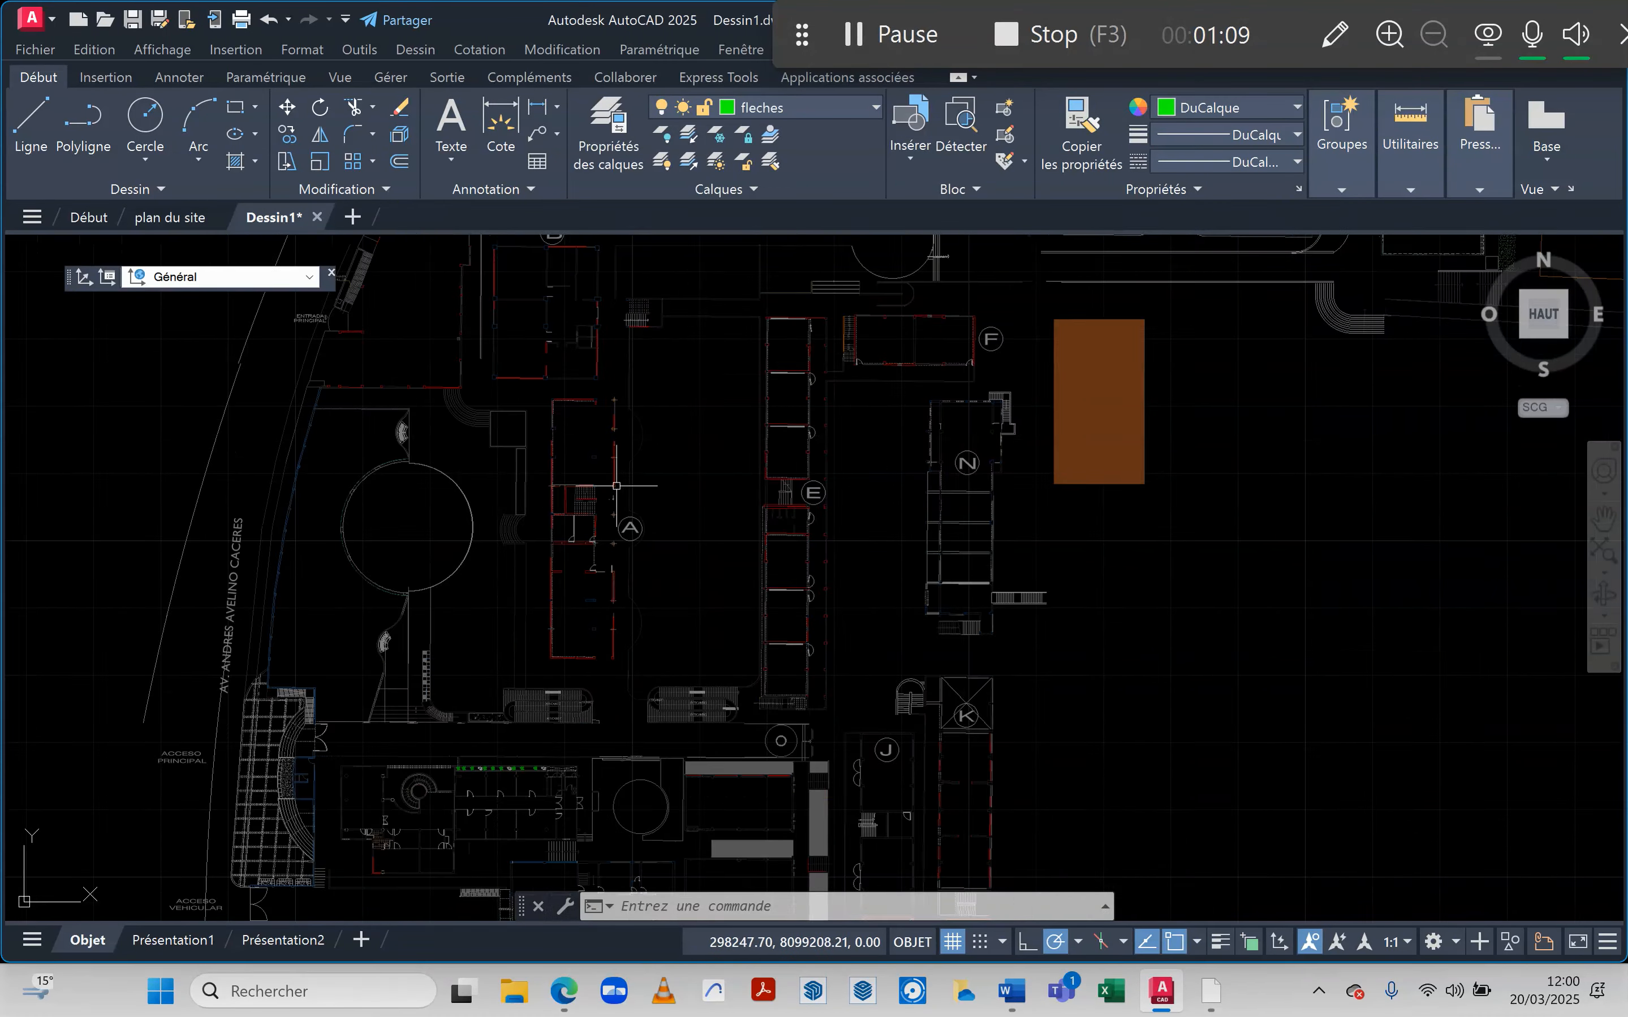
pyautogui.moveTo(569, 446); pyautogui.dragTo(741, 434, button='middle')
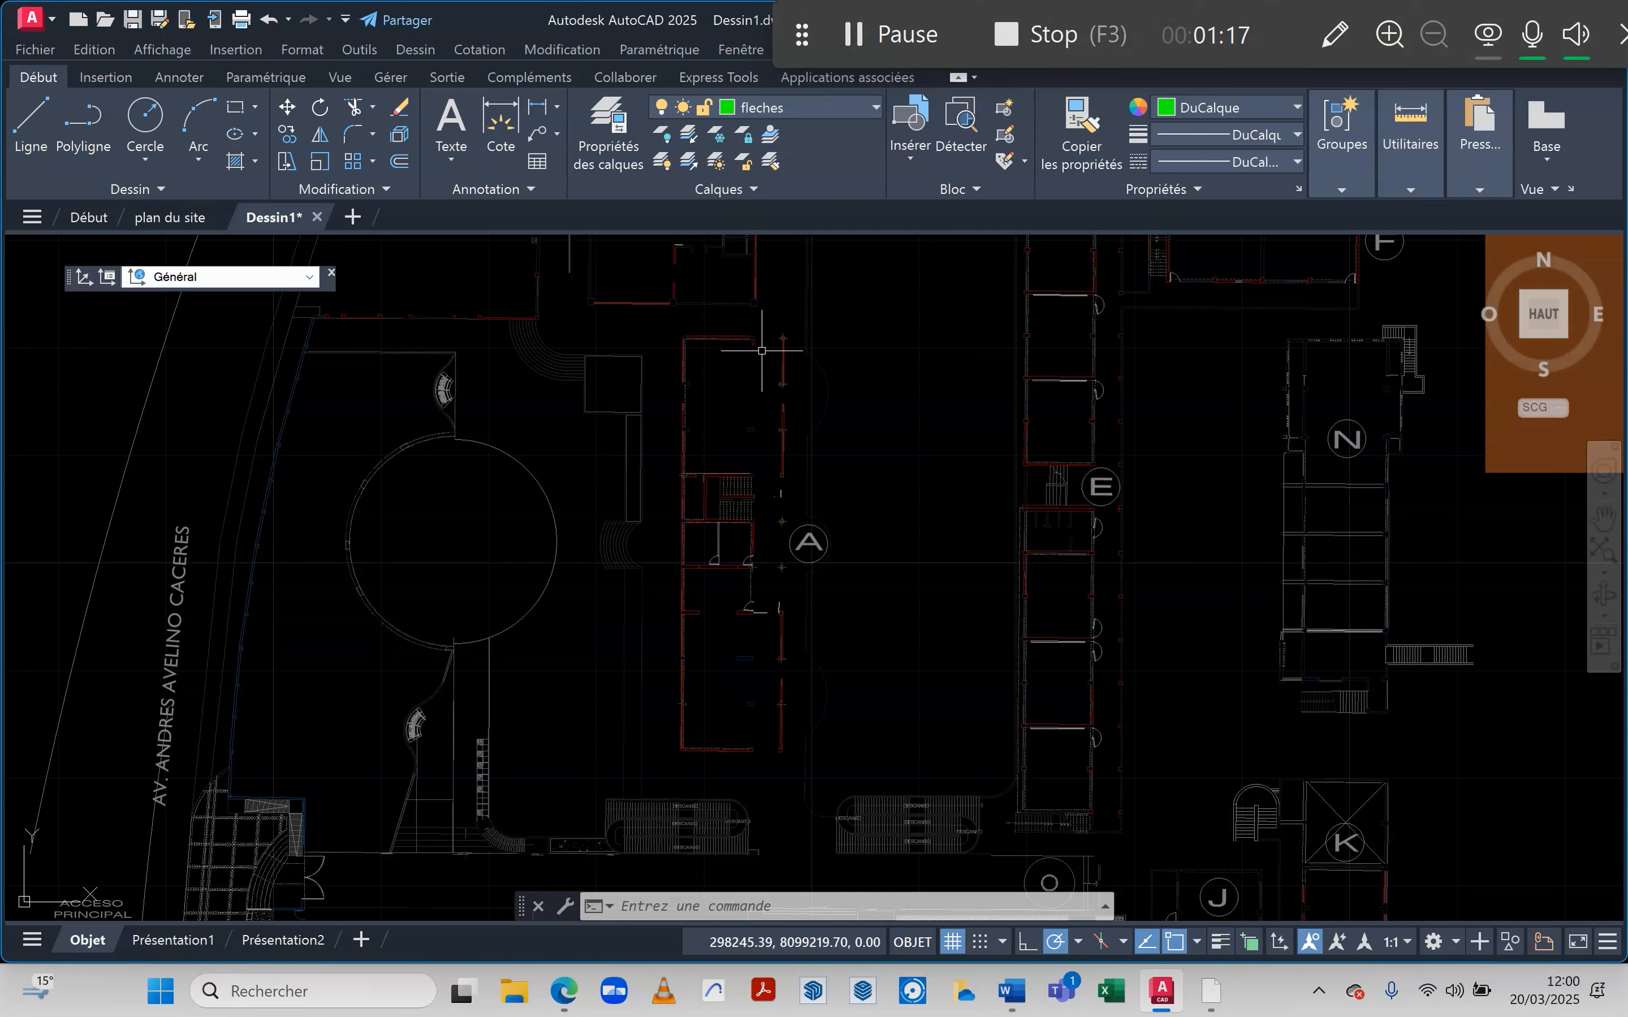
pyautogui.moveTo(282, 215)
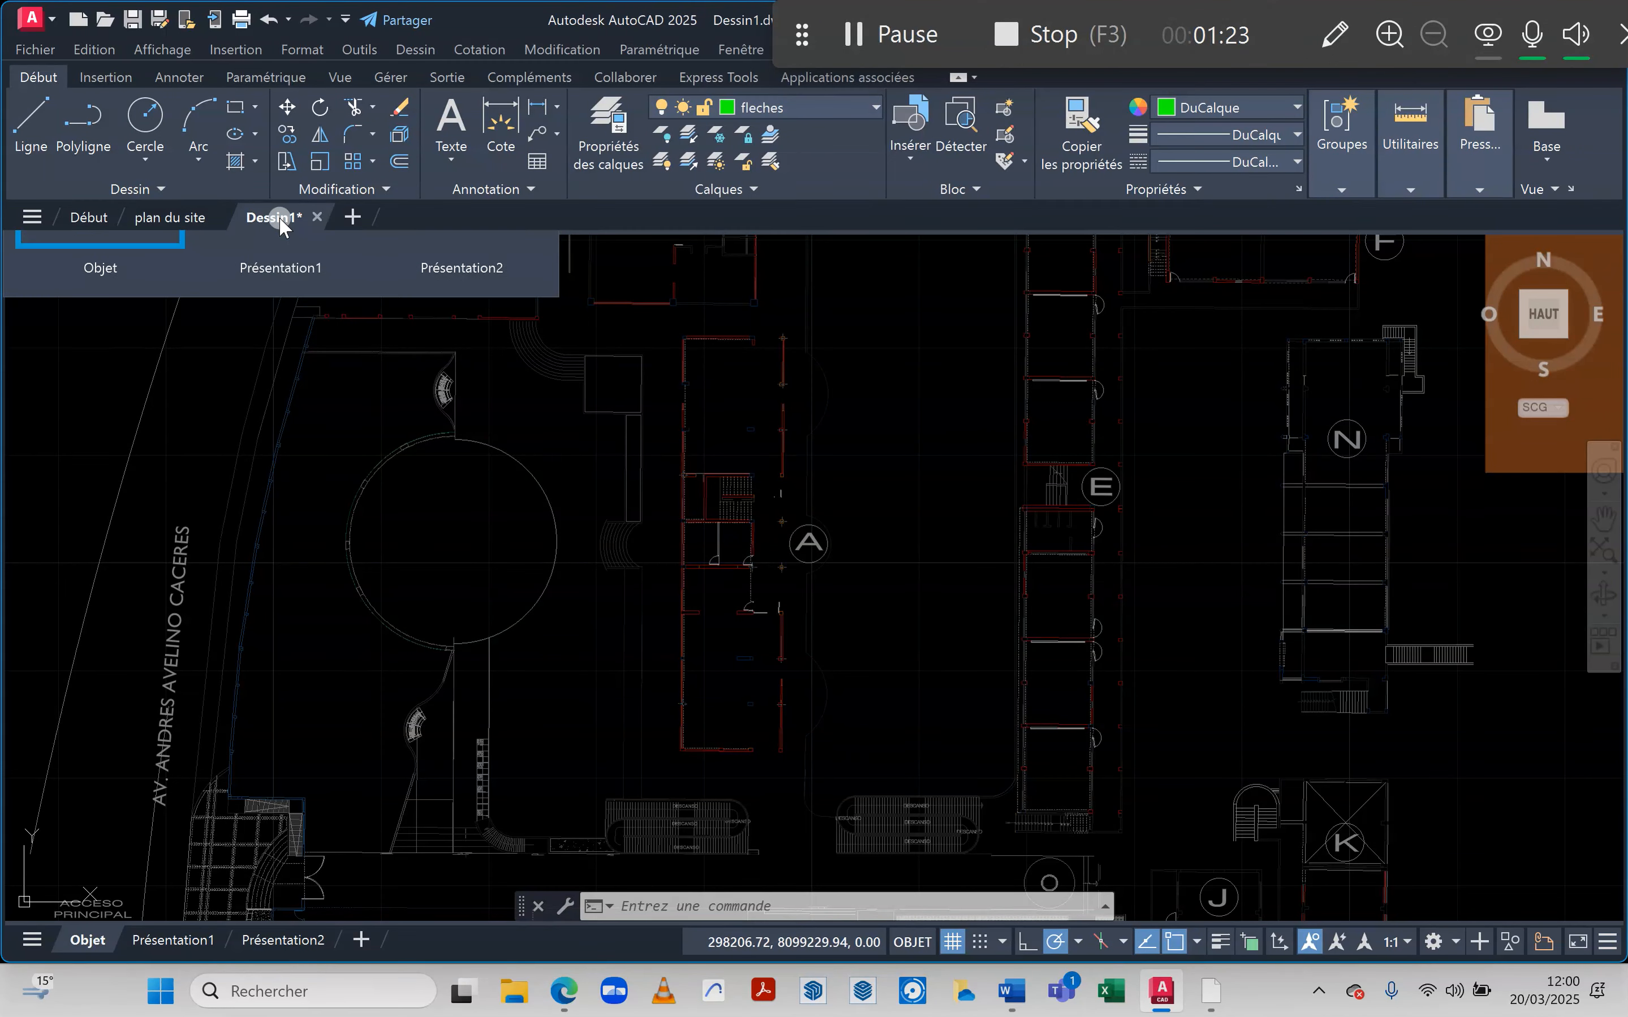
pyautogui.moveTo(177, 218)
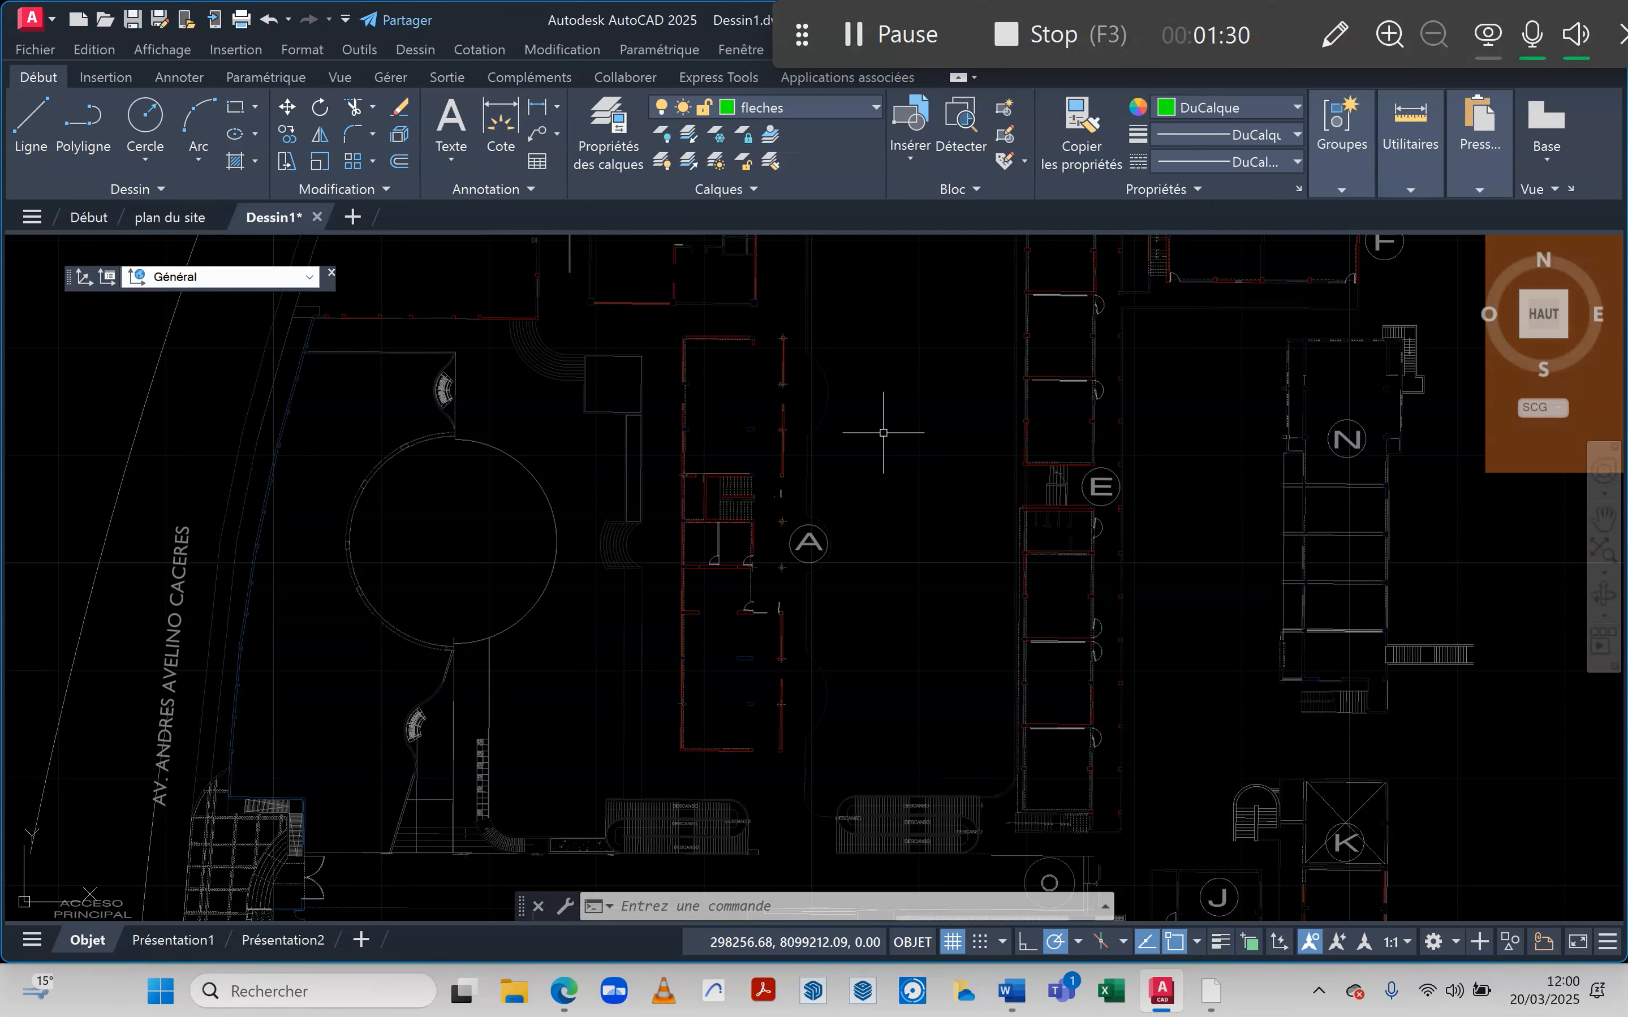
pyautogui.click(254, 107)
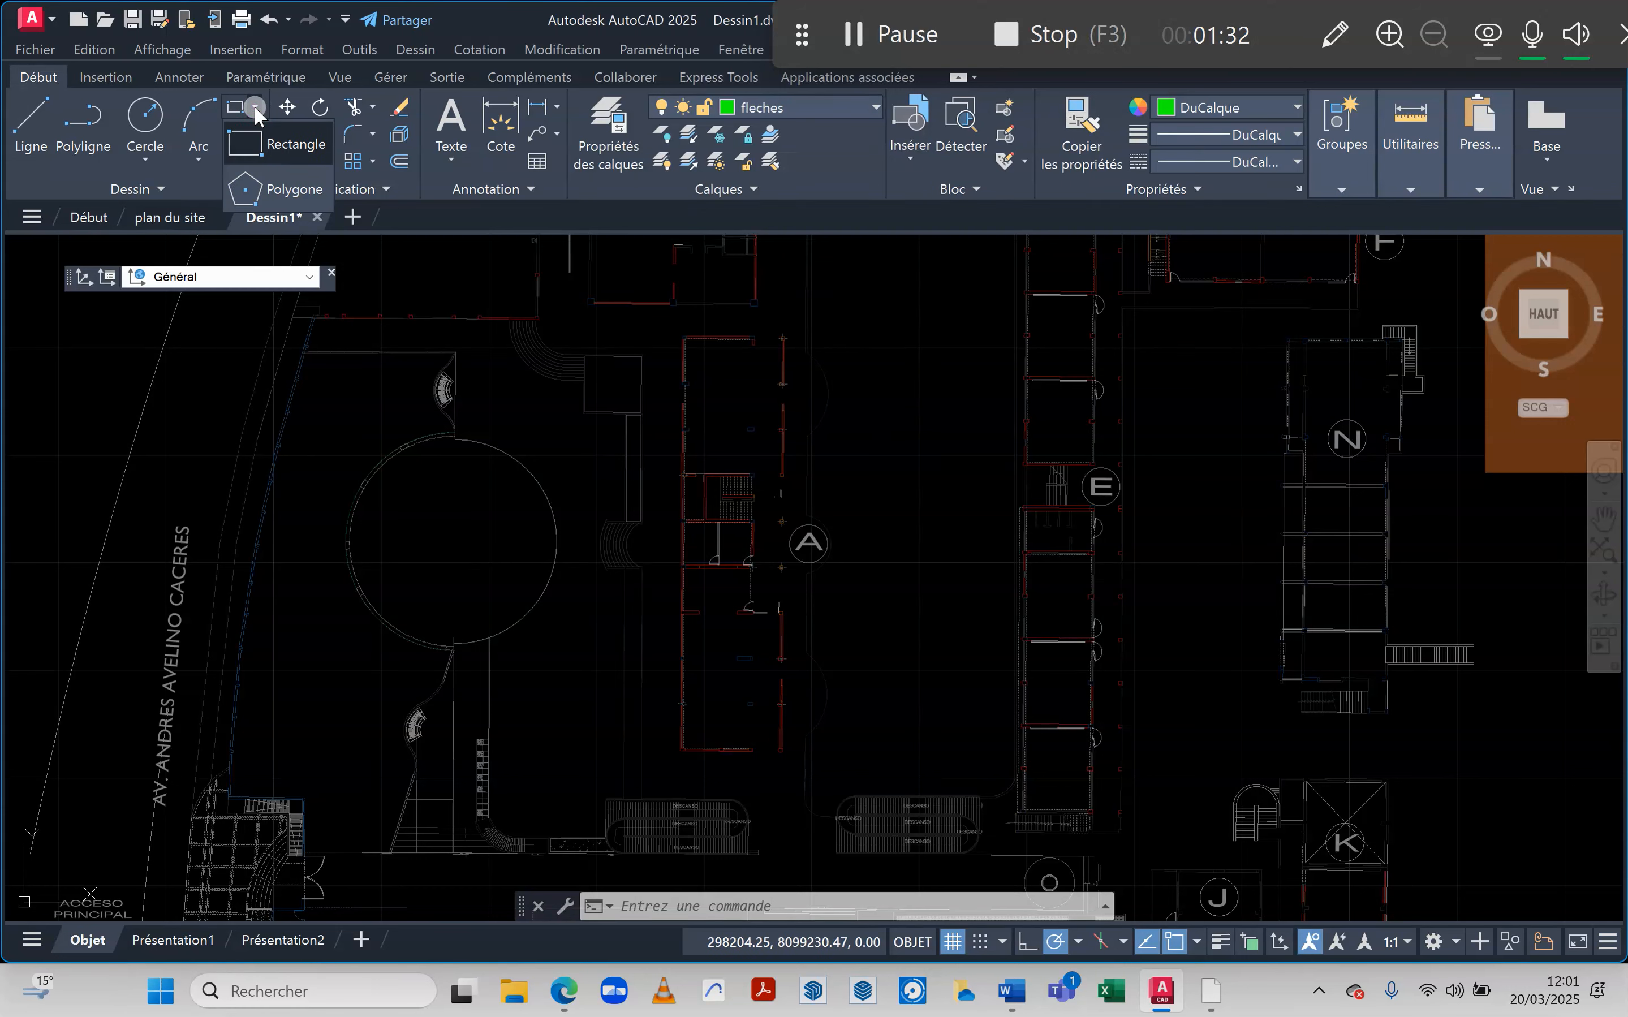
pyautogui.click(245, 188)
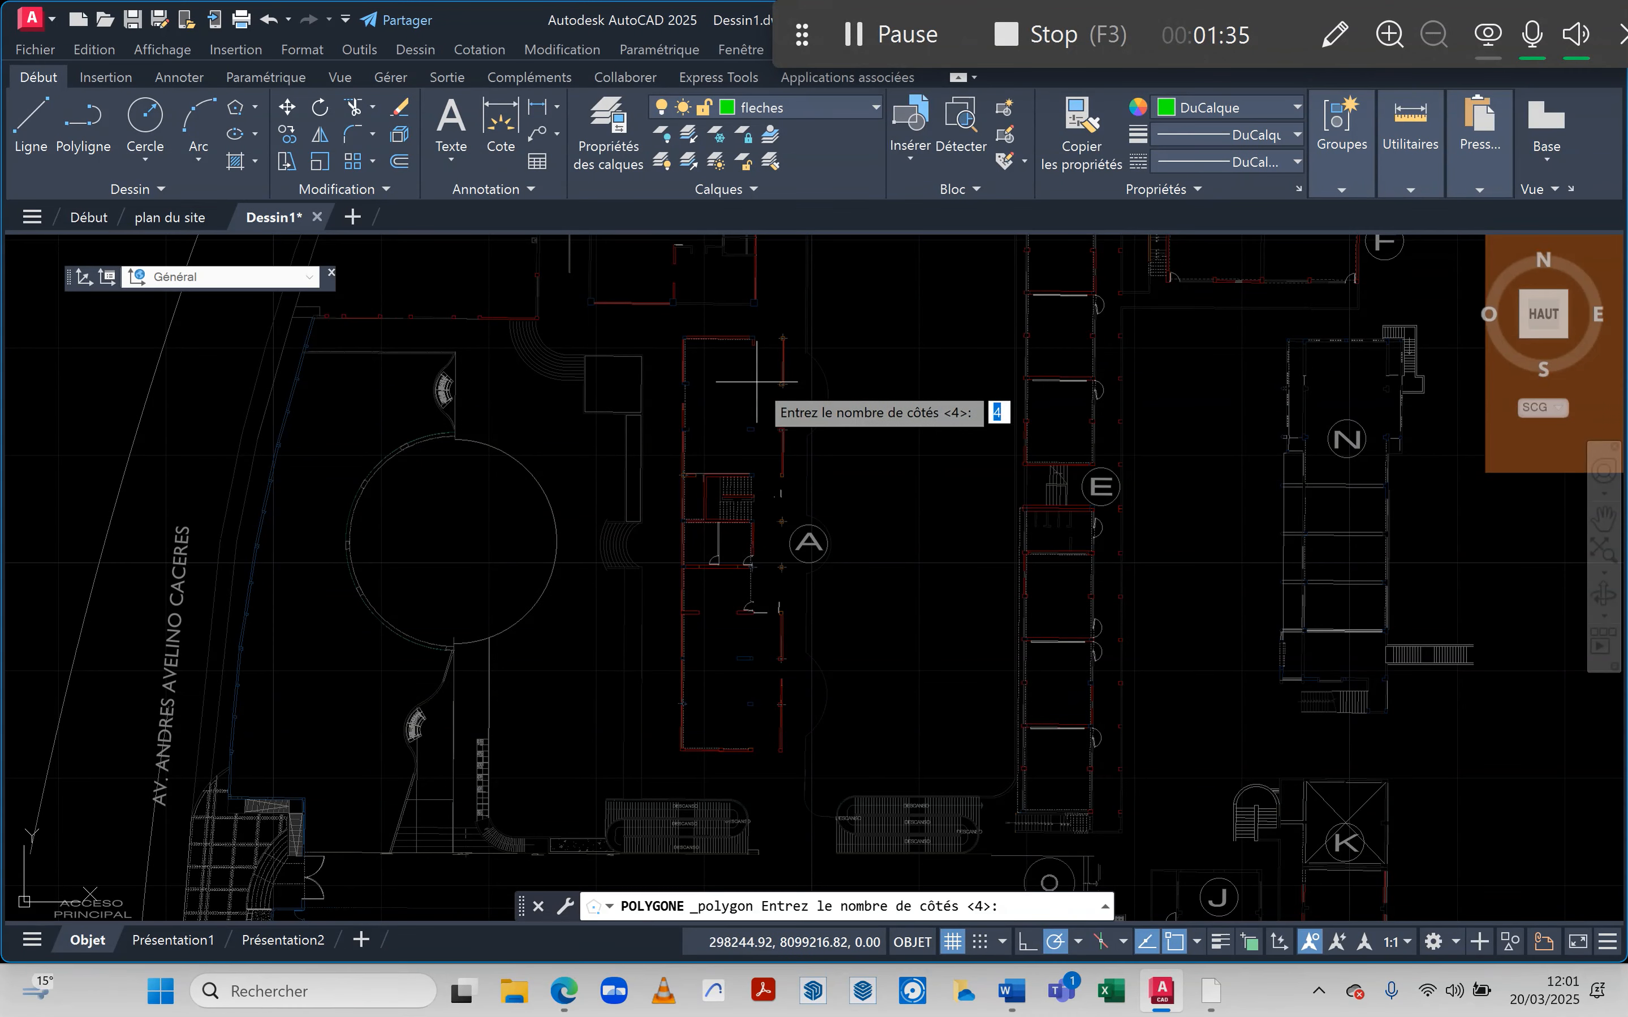
pyautogui.write('3')
pyautogui.press('Return')
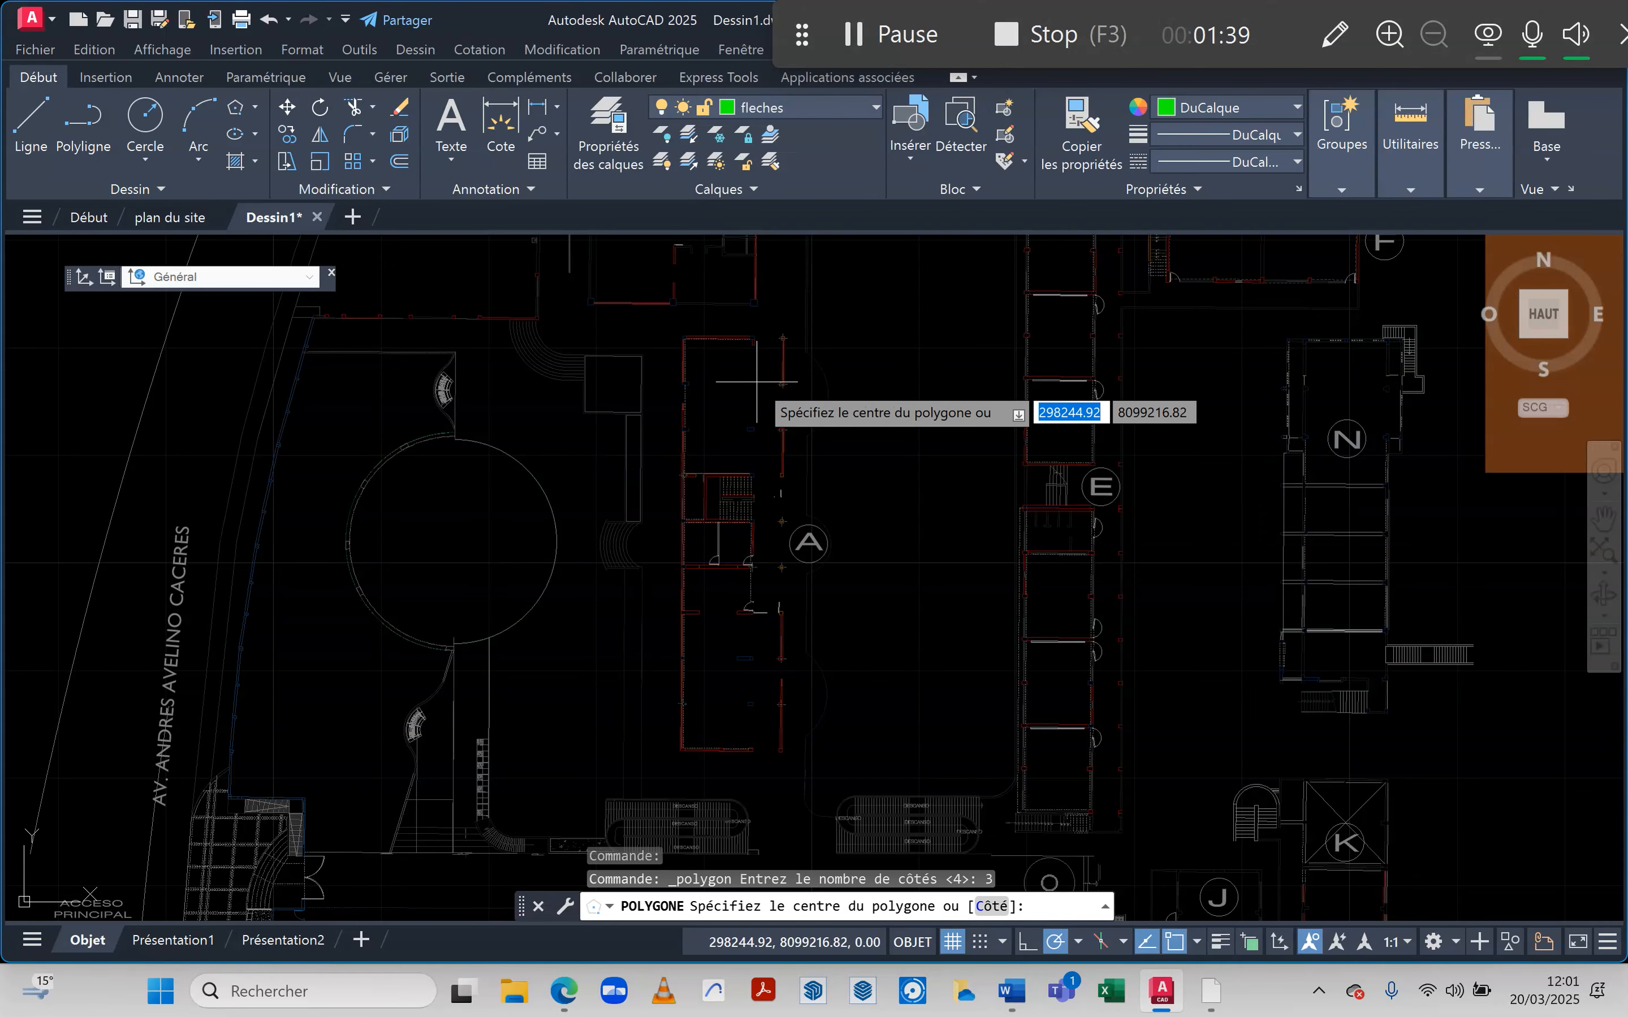
pyautogui.scroll(4, 756, 380)
pyautogui.moveTo(754, 381); pyautogui.dragTo(731, 416, button='middle')
pyautogui.scroll(5, 690, 581)
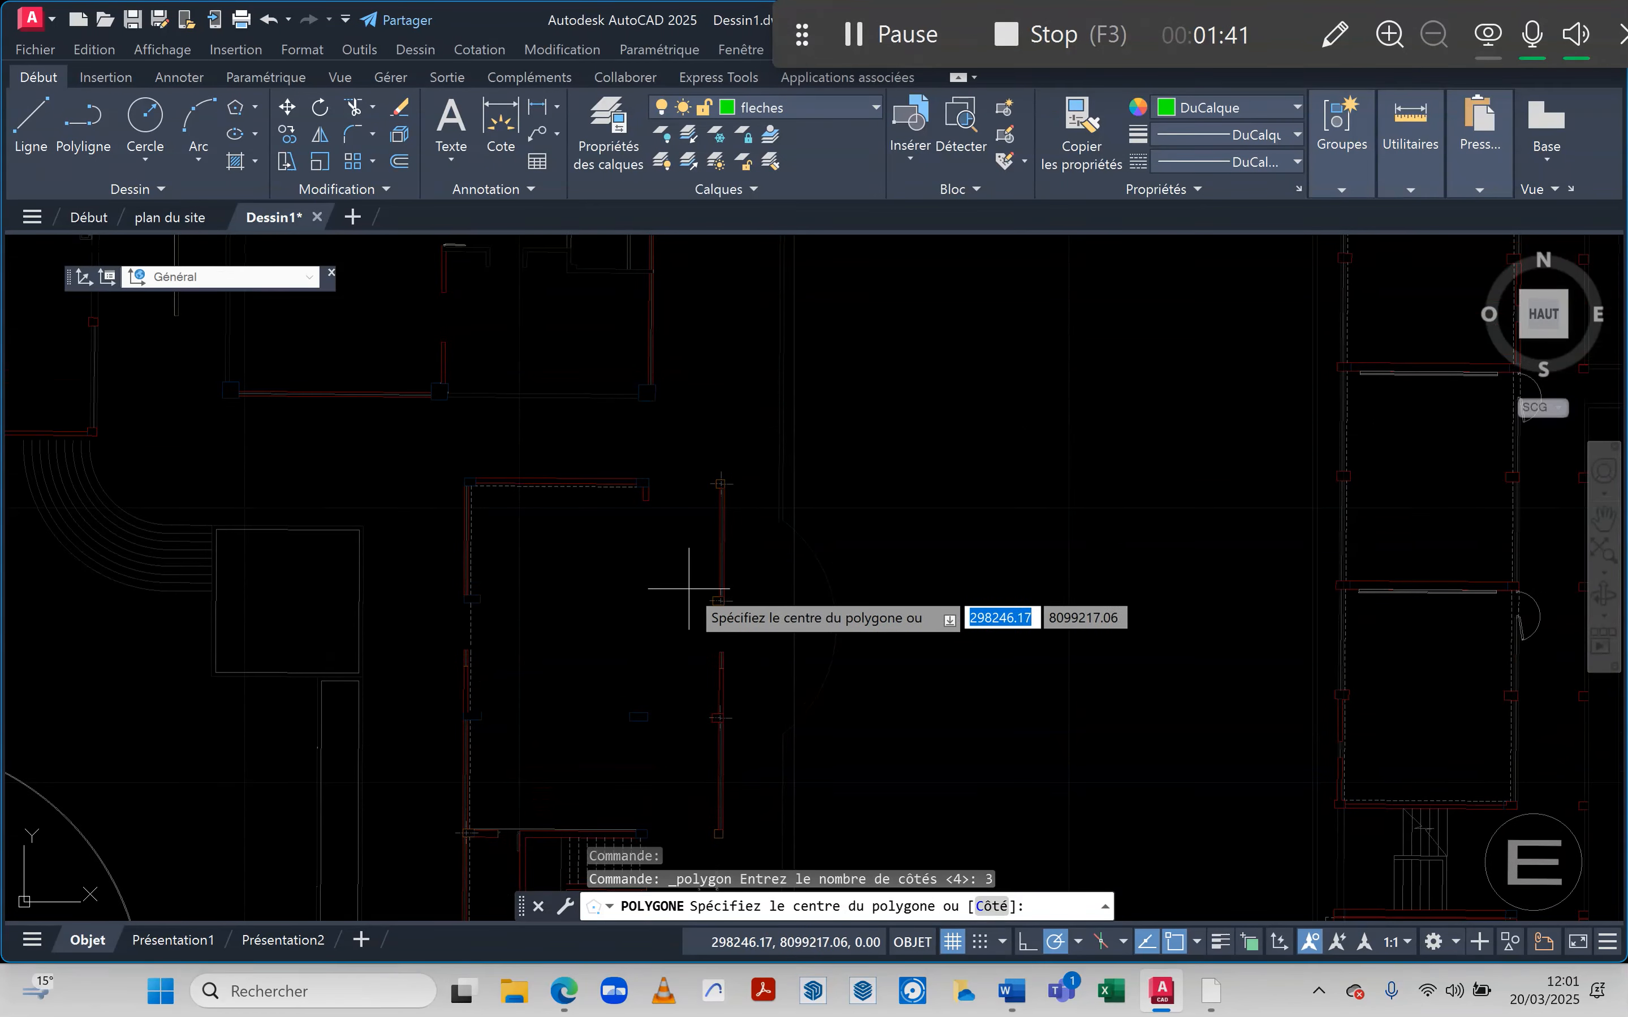
pyautogui.click(681, 457)
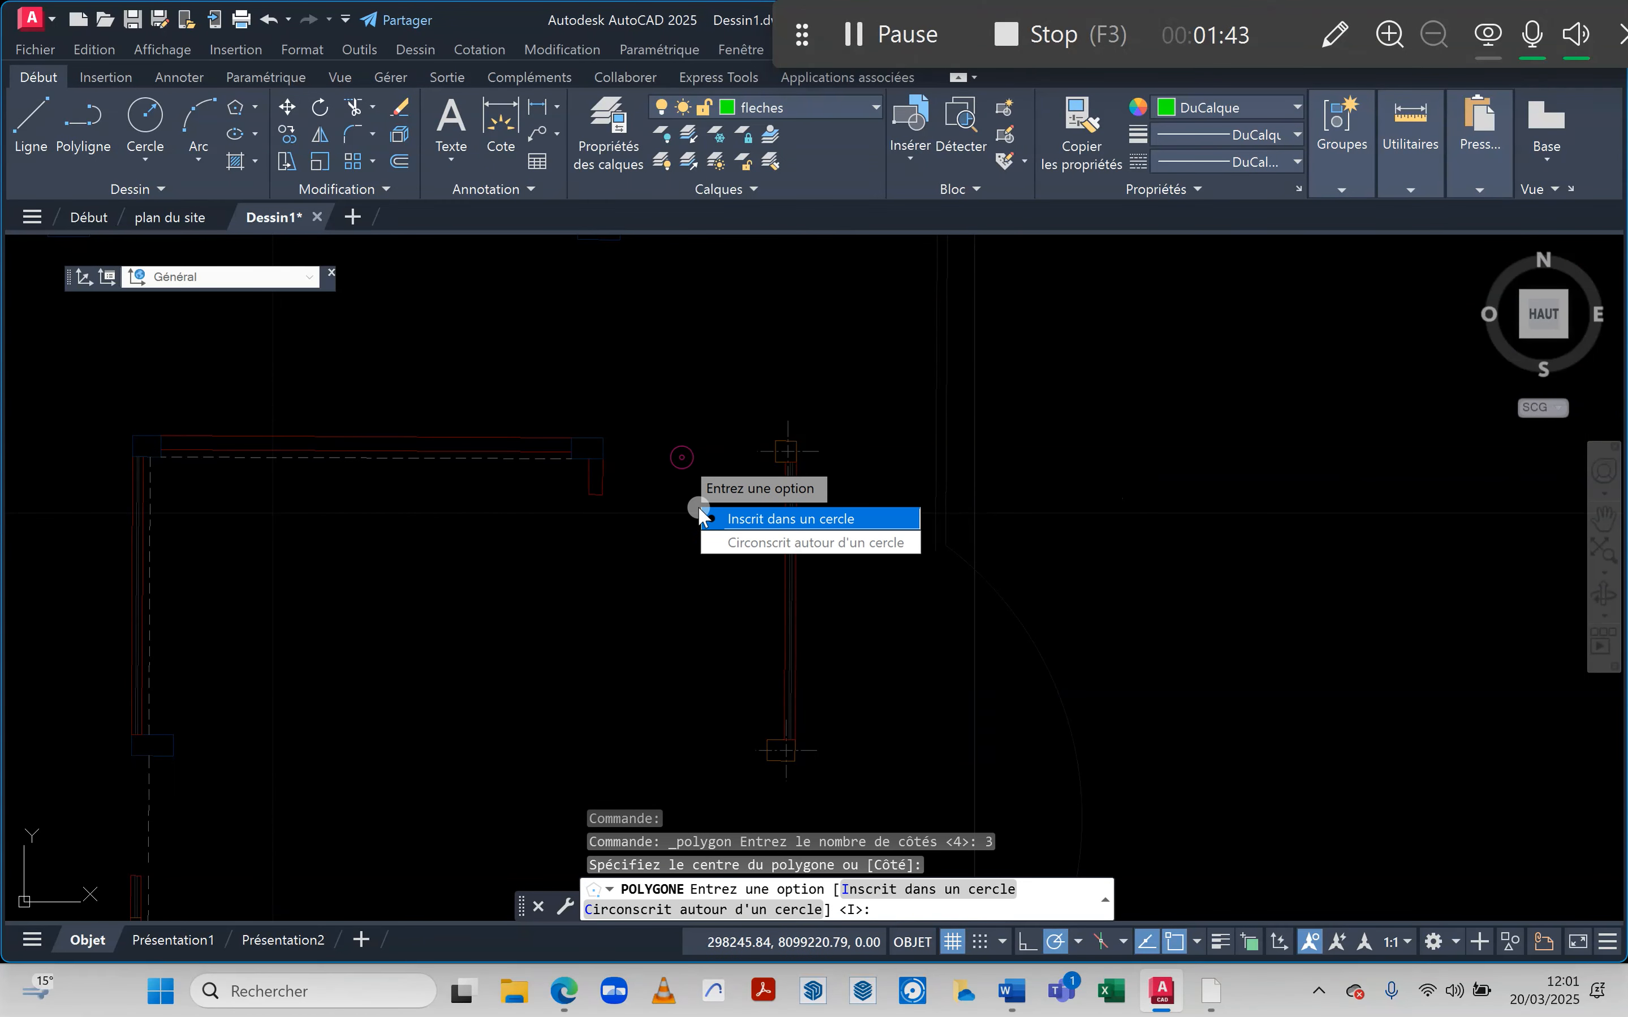
pyautogui.click(746, 518)
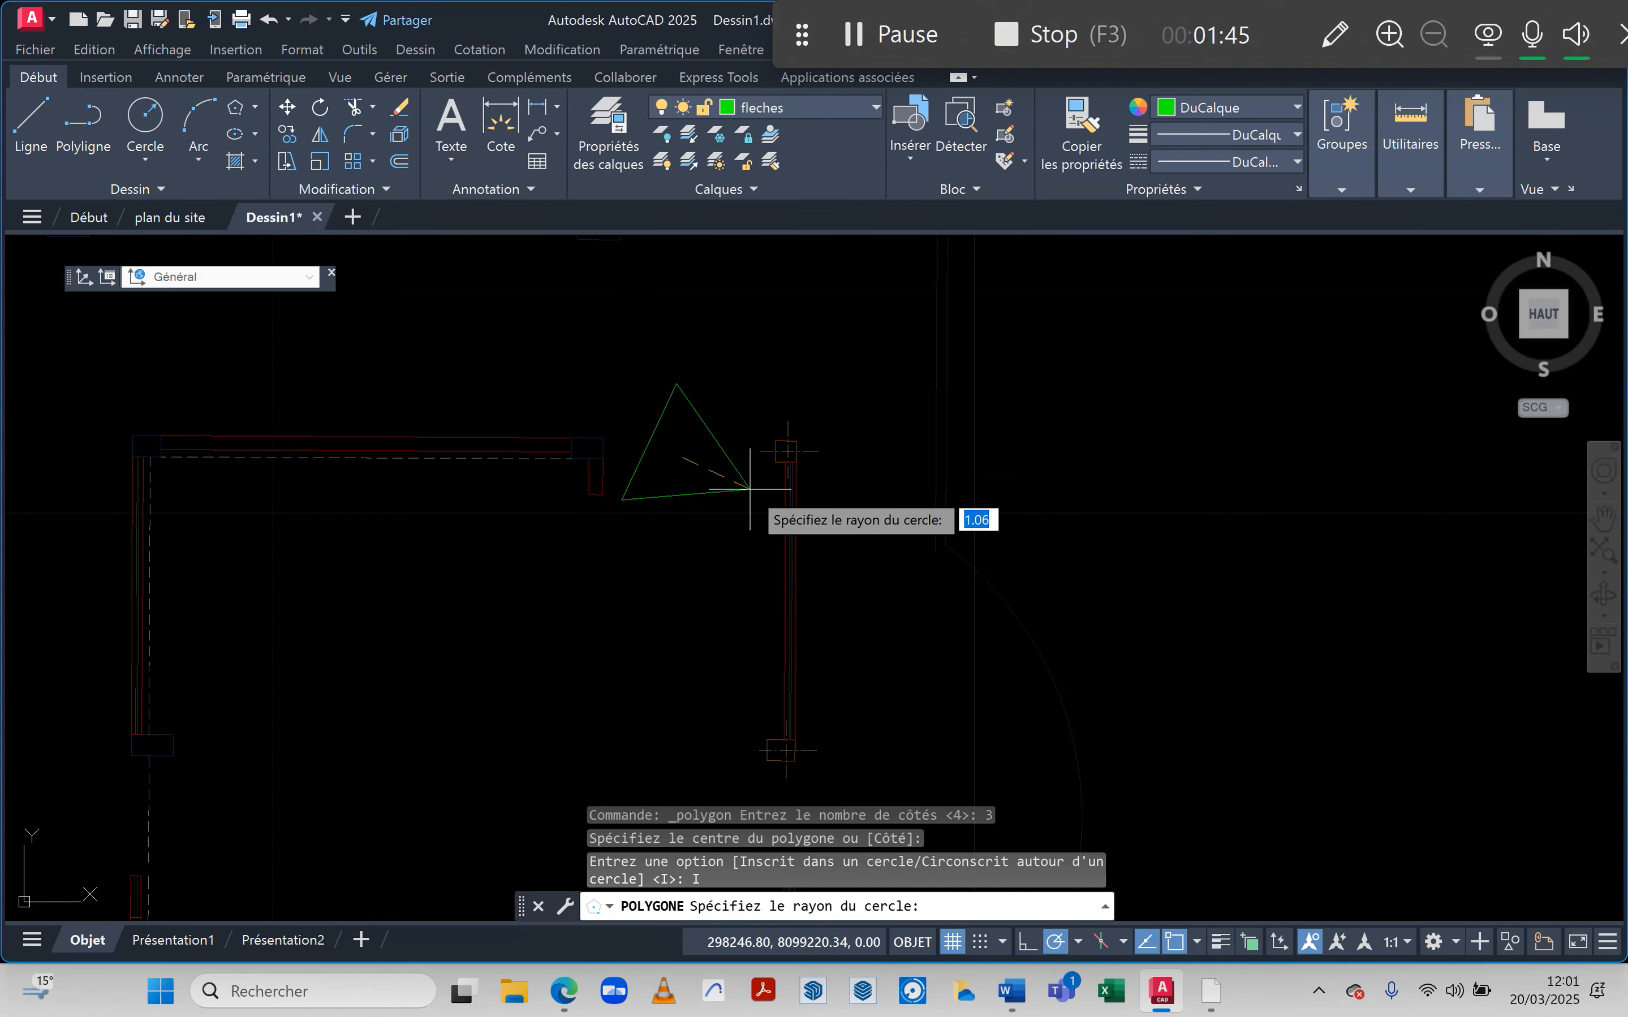
pyautogui.click(622, 423)
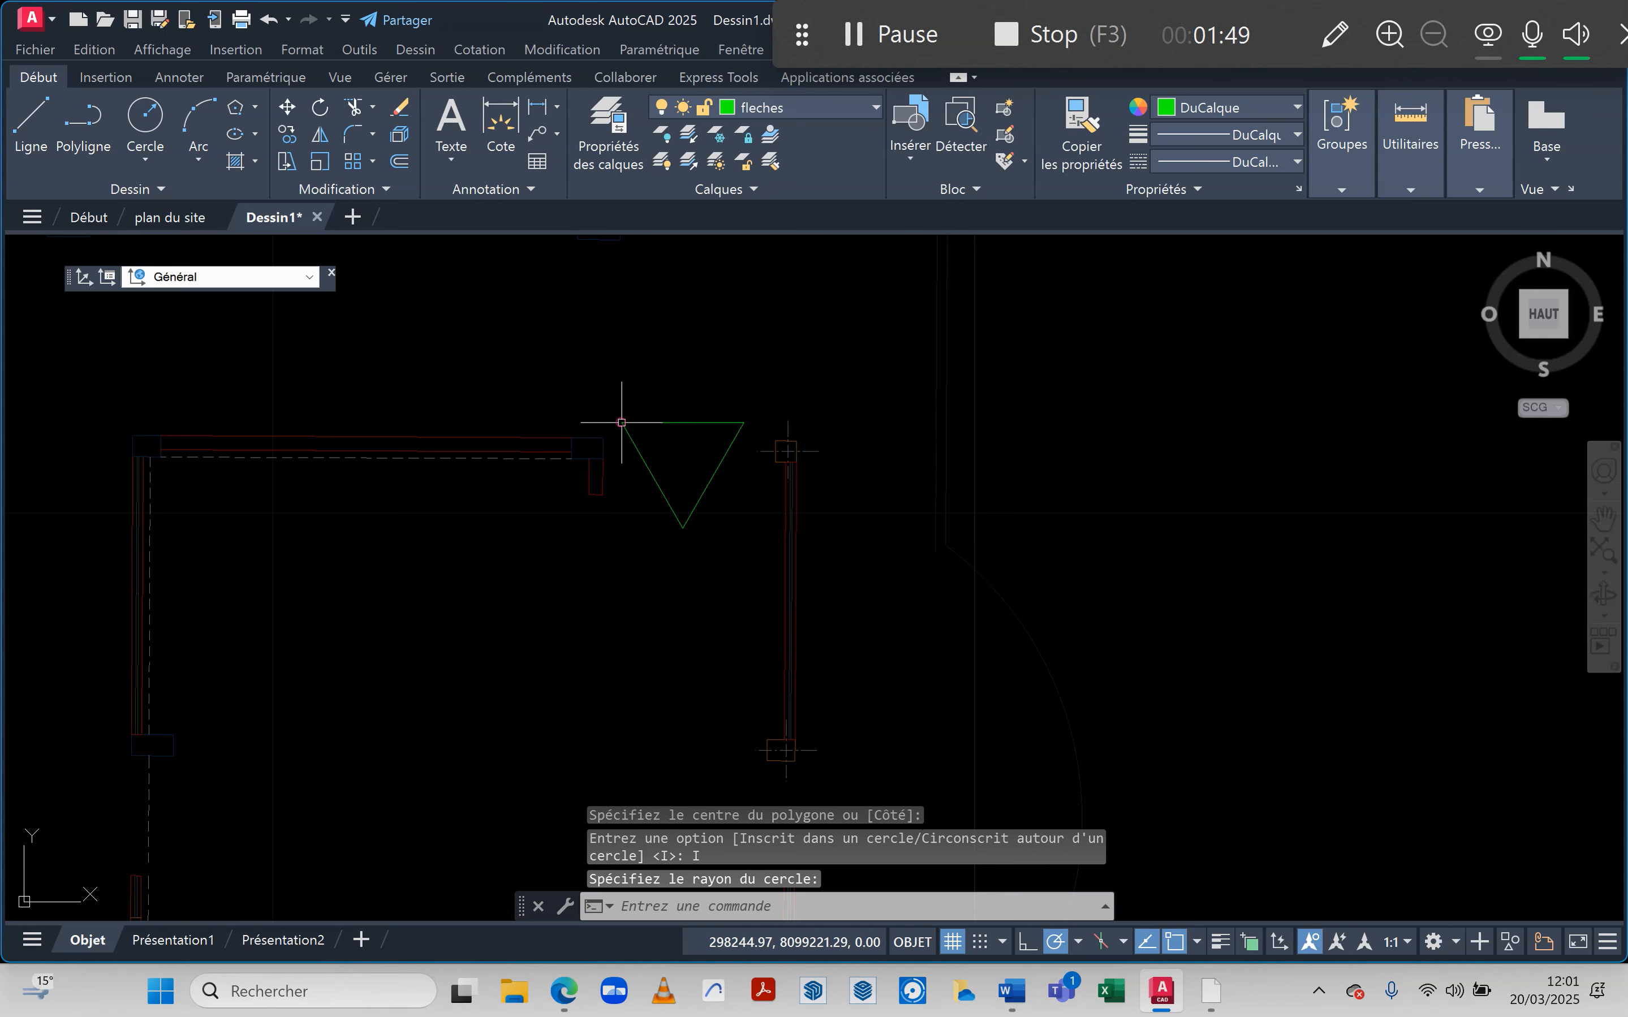
# - Save the drawing as annotation et picto.dwg in the formation autoCAD avancé folder
pyautogui.scroll(-3, 711, 424)
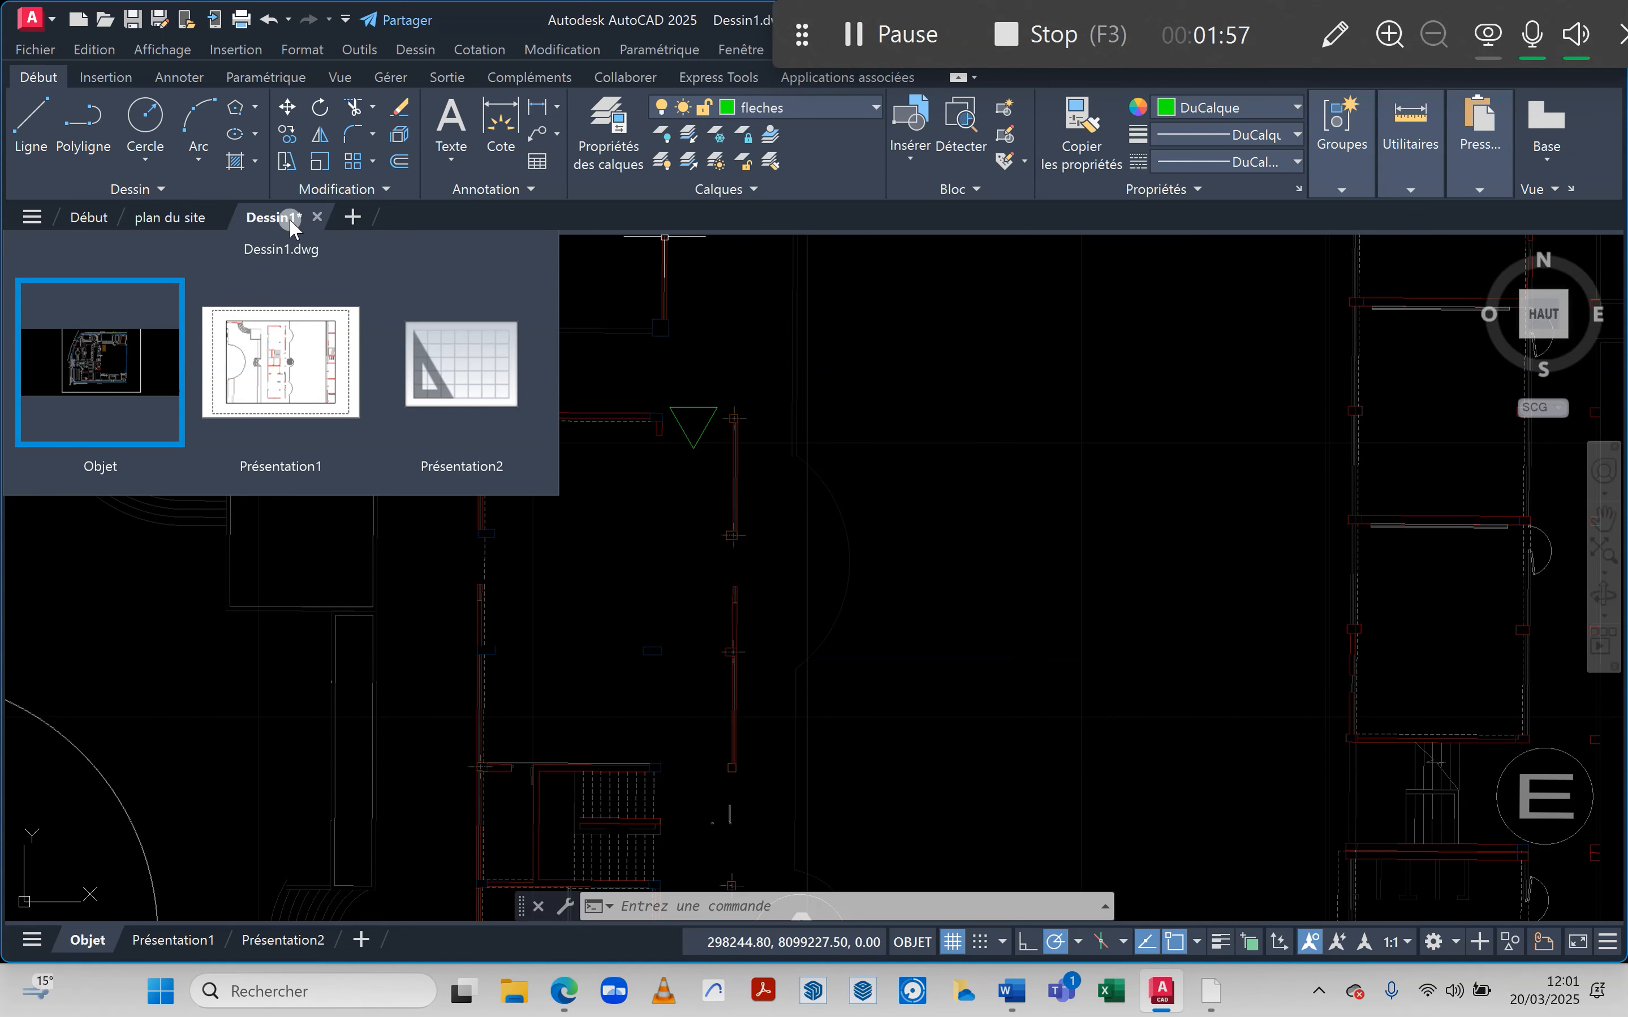
pyautogui.click(40, 48)
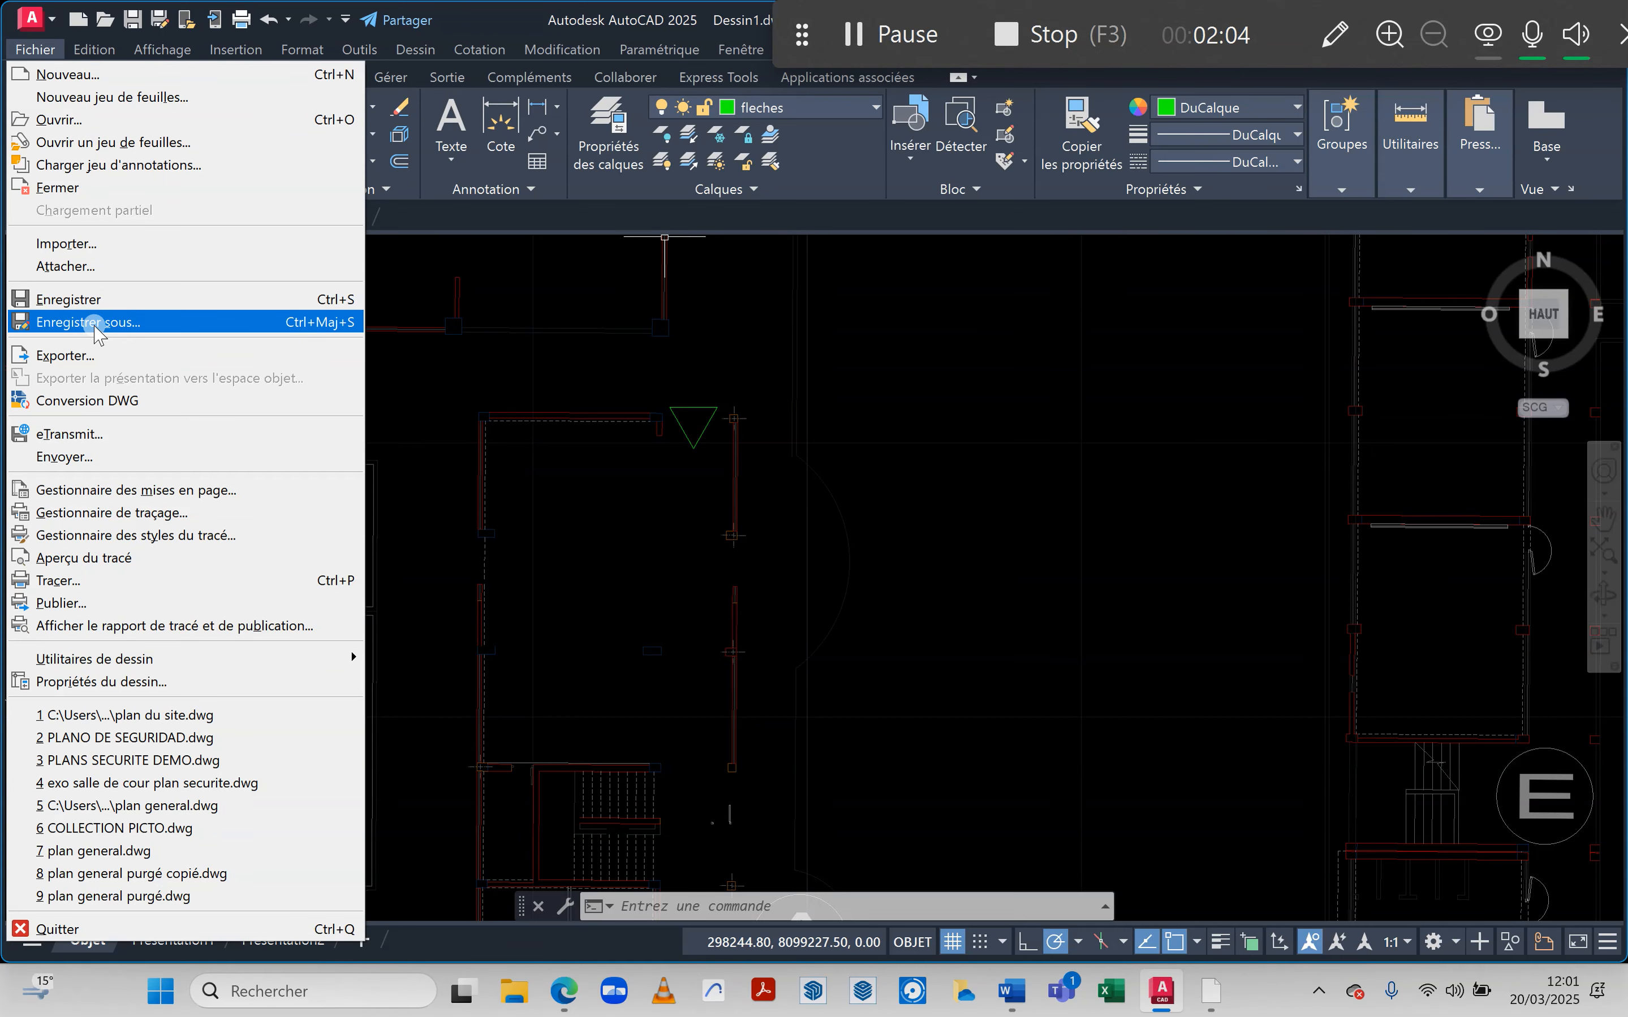
pyautogui.click(93, 323)
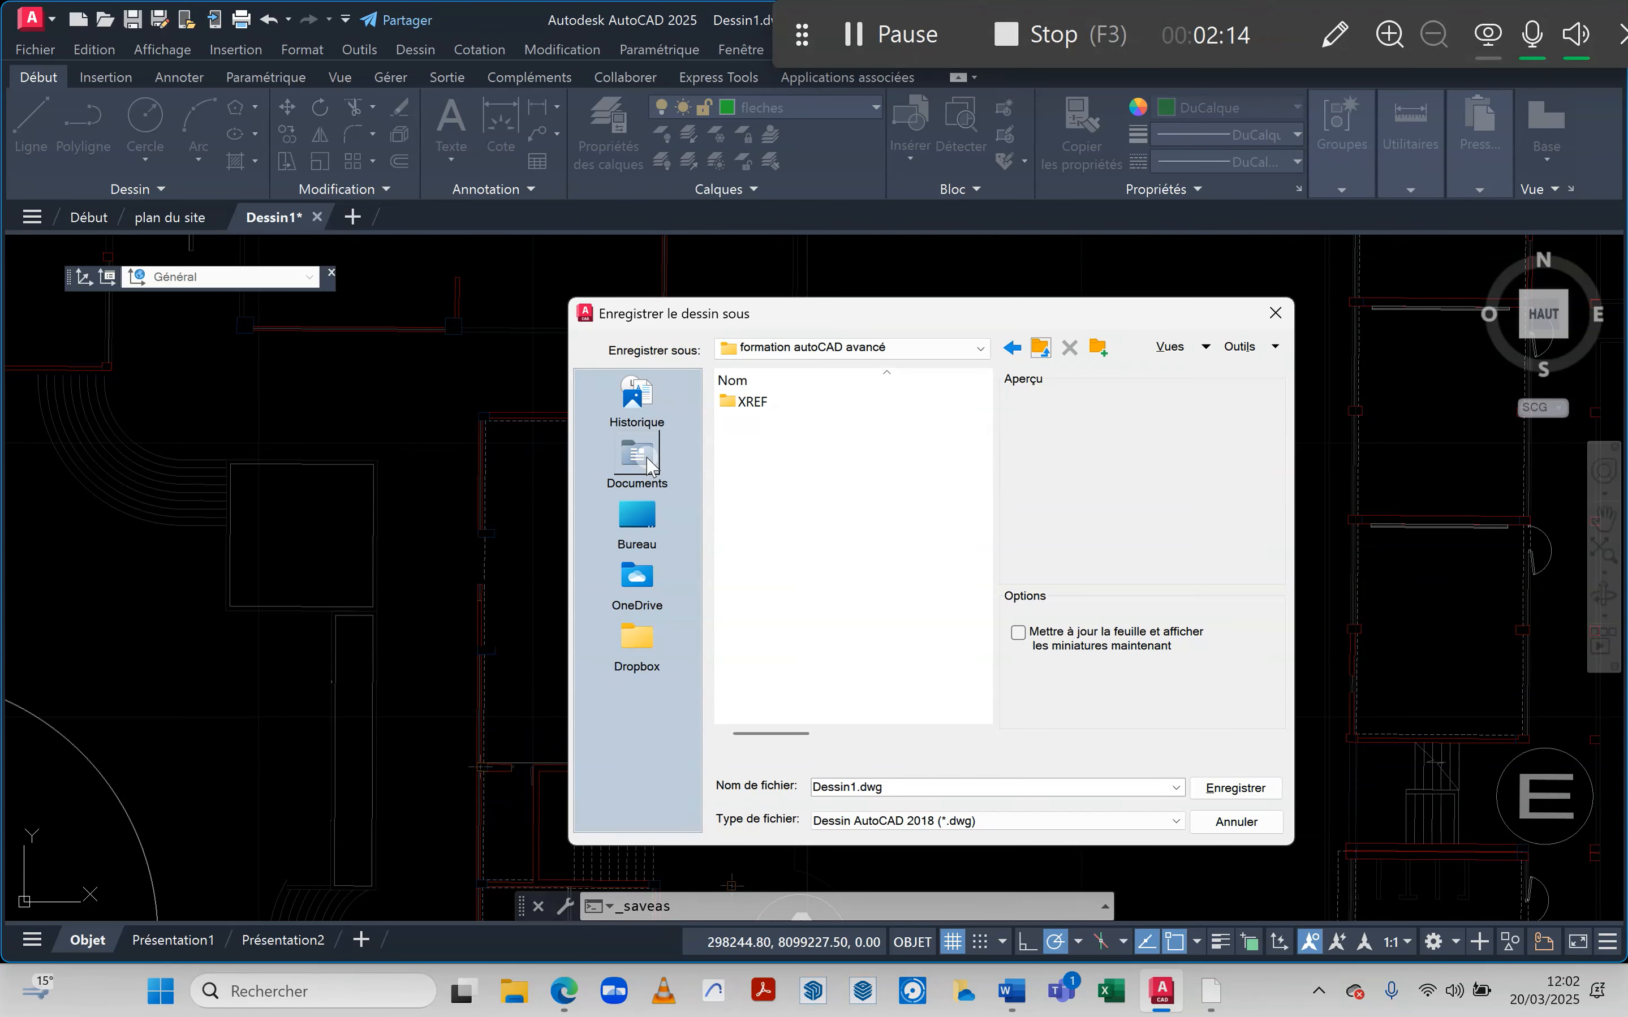
pyautogui.click(748, 455)
pyautogui.doubleClick(856, 785)
pyautogui.doubleClick(855, 786)
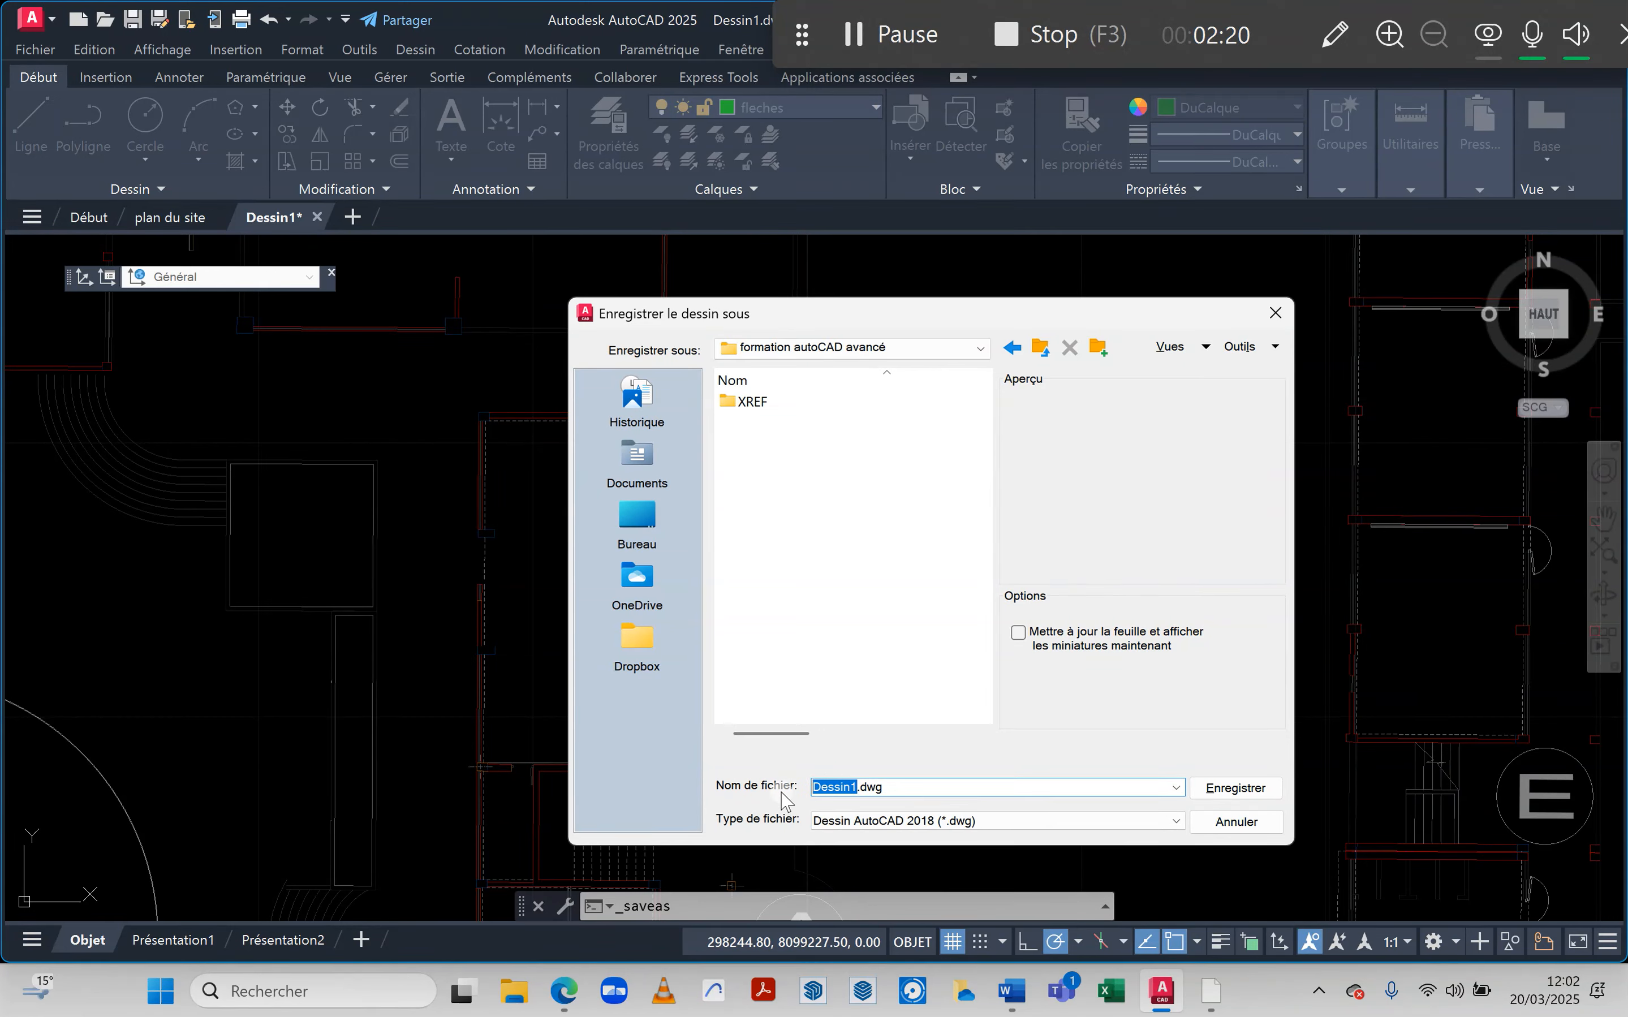
pyautogui.write('annotation et picto')
pyautogui.click(1211, 787)
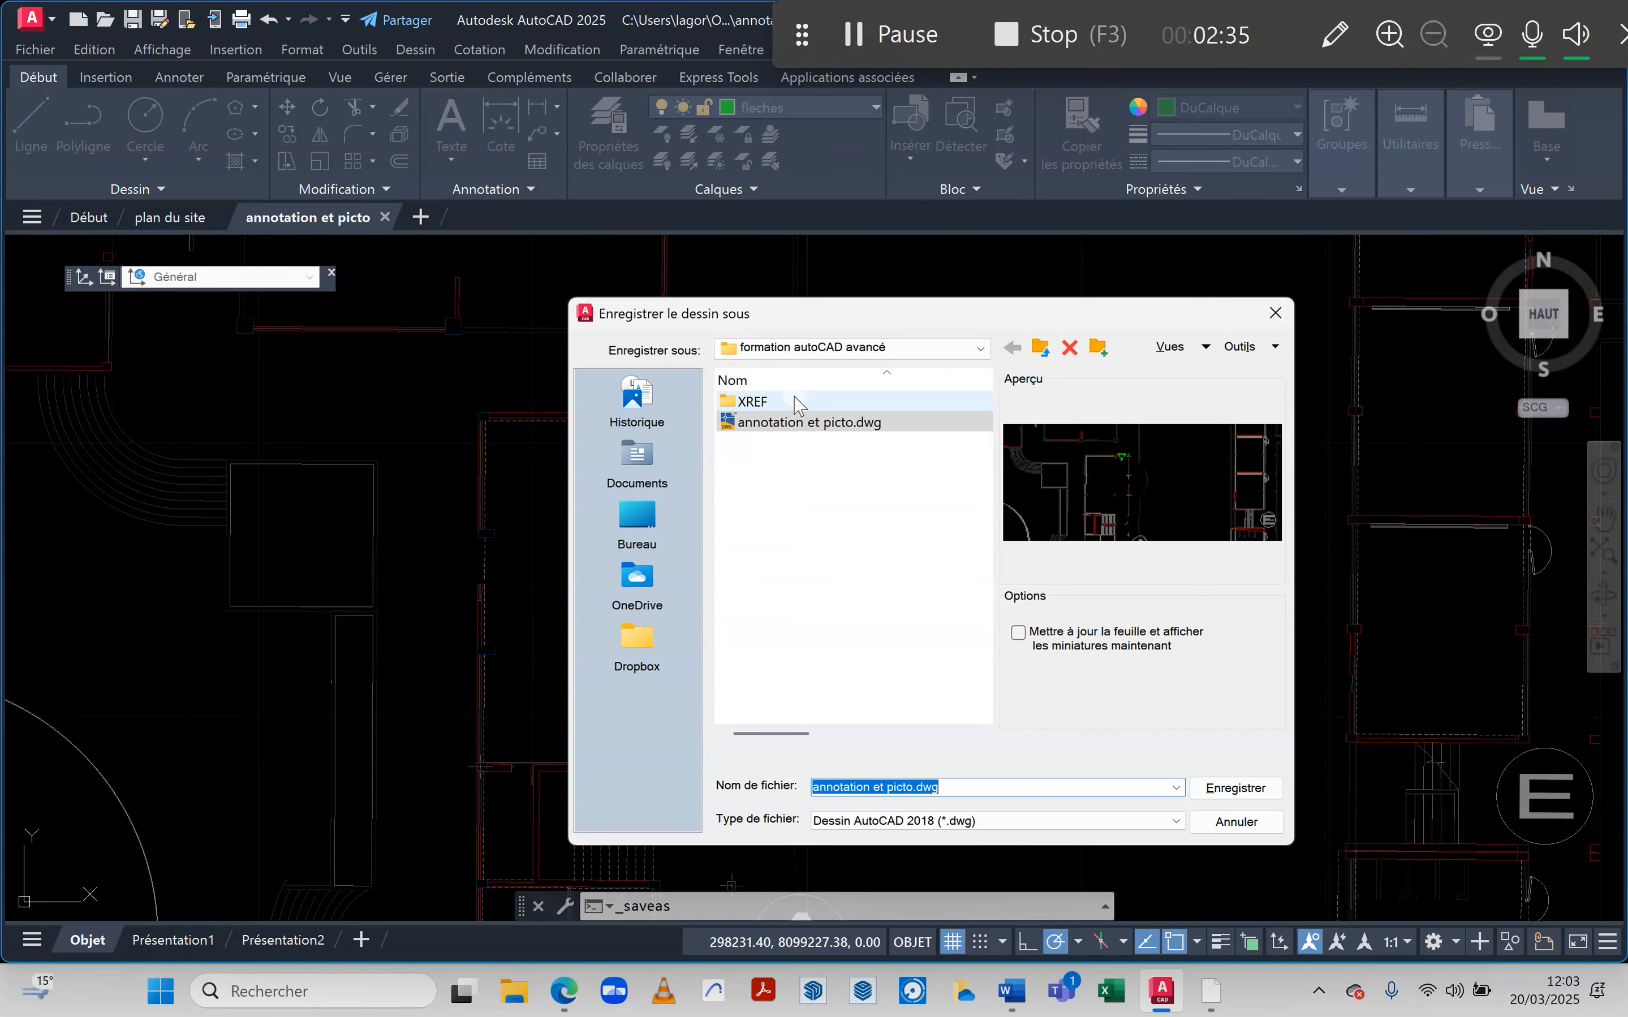
# - Save the drawing again over annotation et picto.dwg, replacing the existing file
pyautogui.click(753, 423)
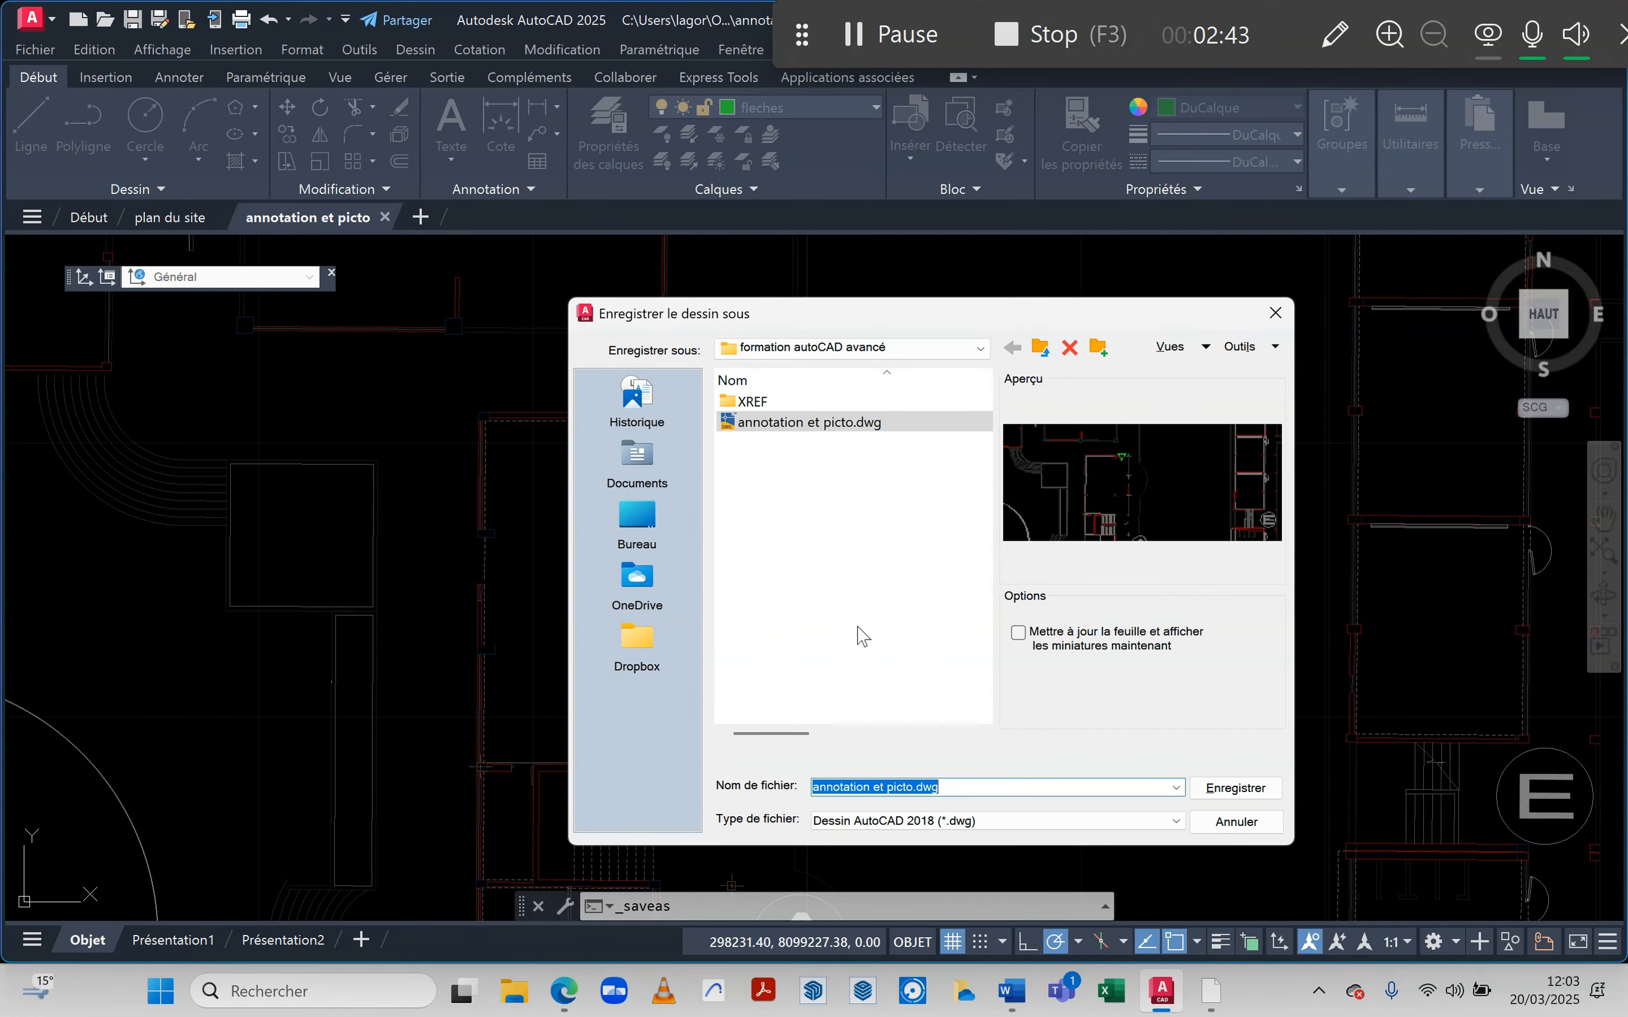
pyautogui.click(1236, 790)
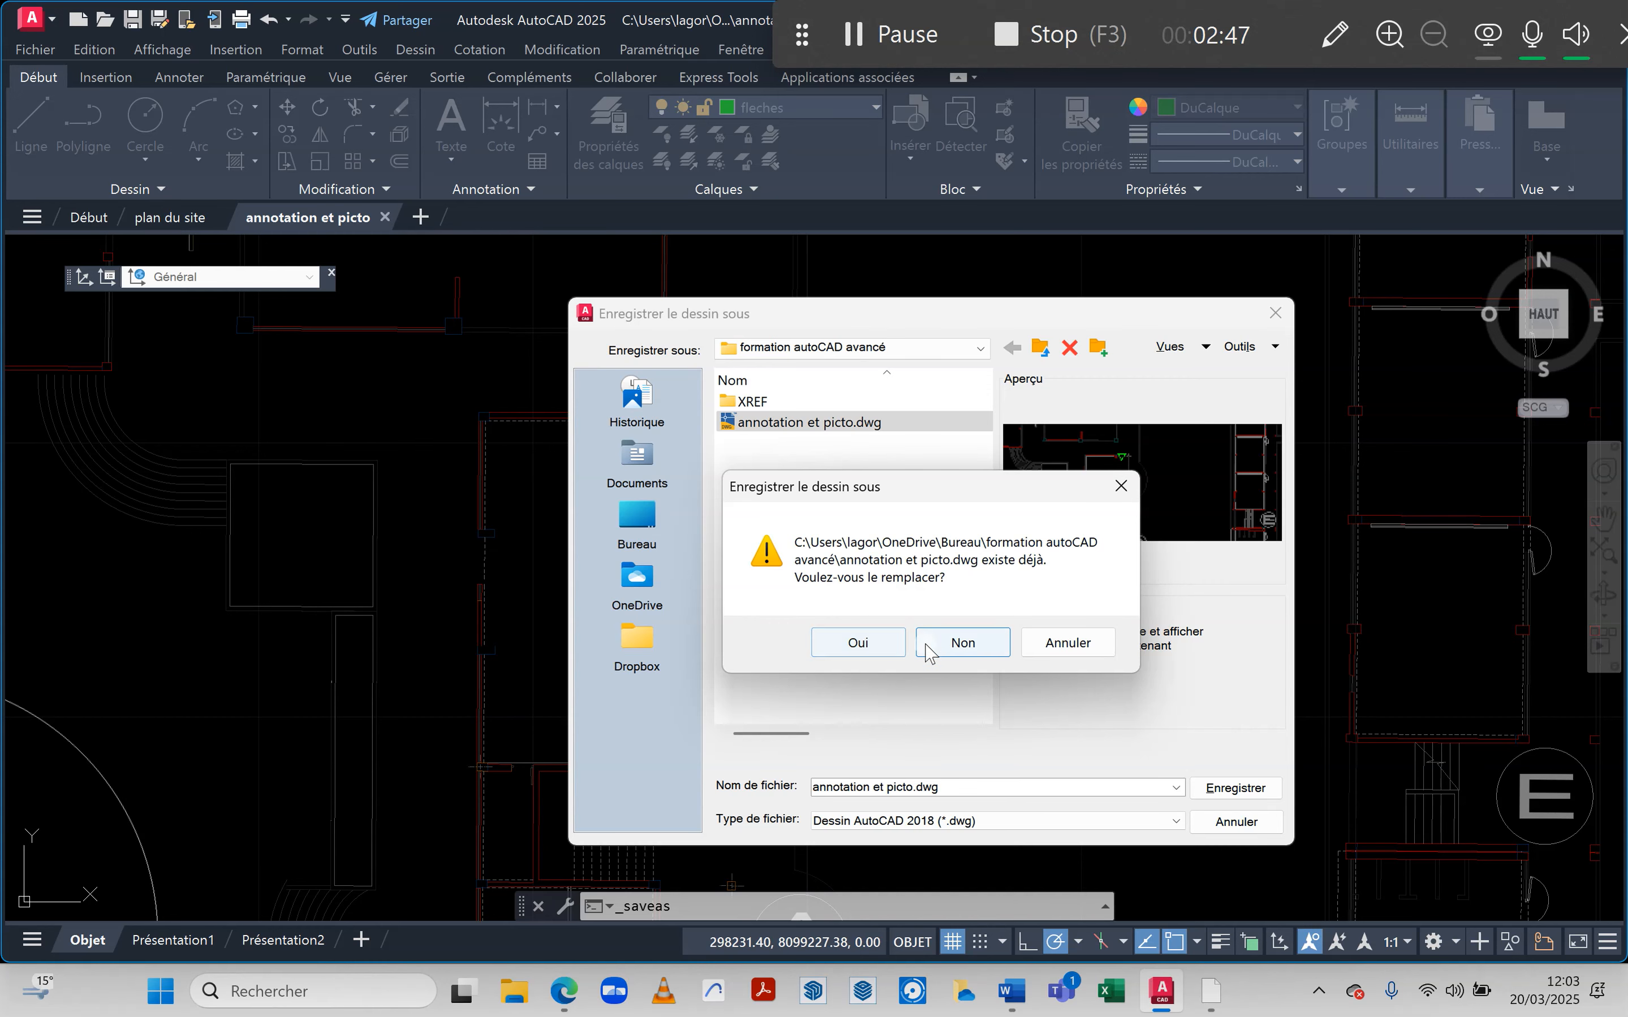
pyautogui.click(894, 647)
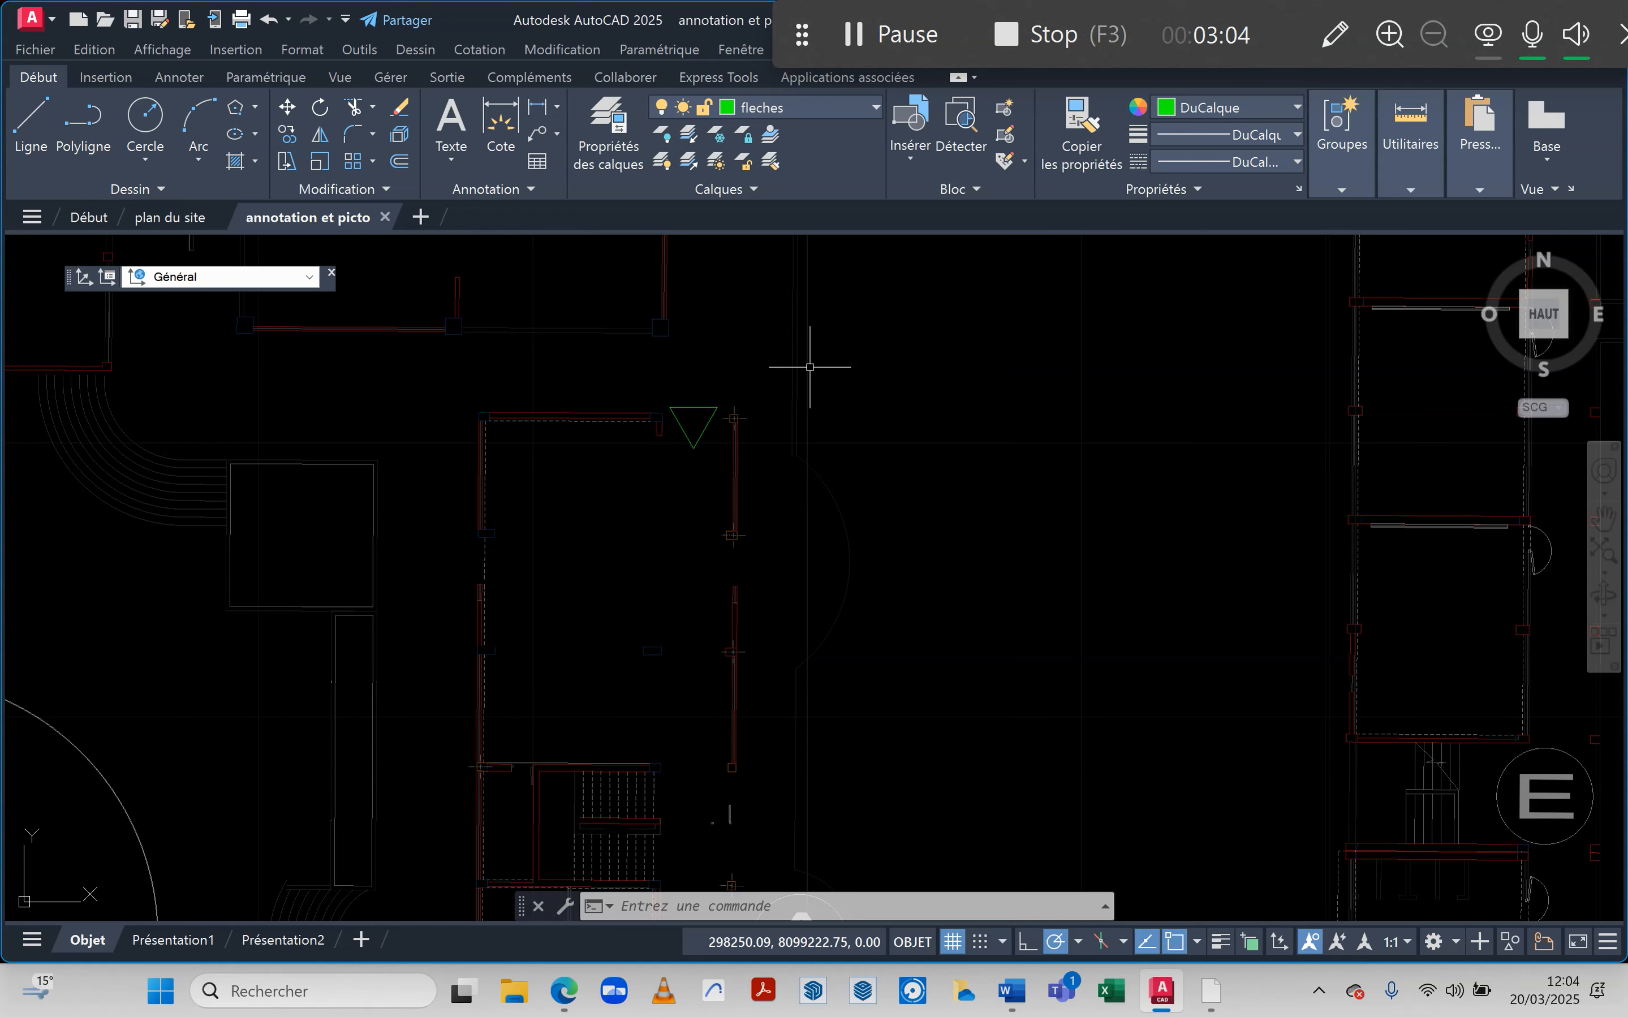
pyautogui.click(35, 49)
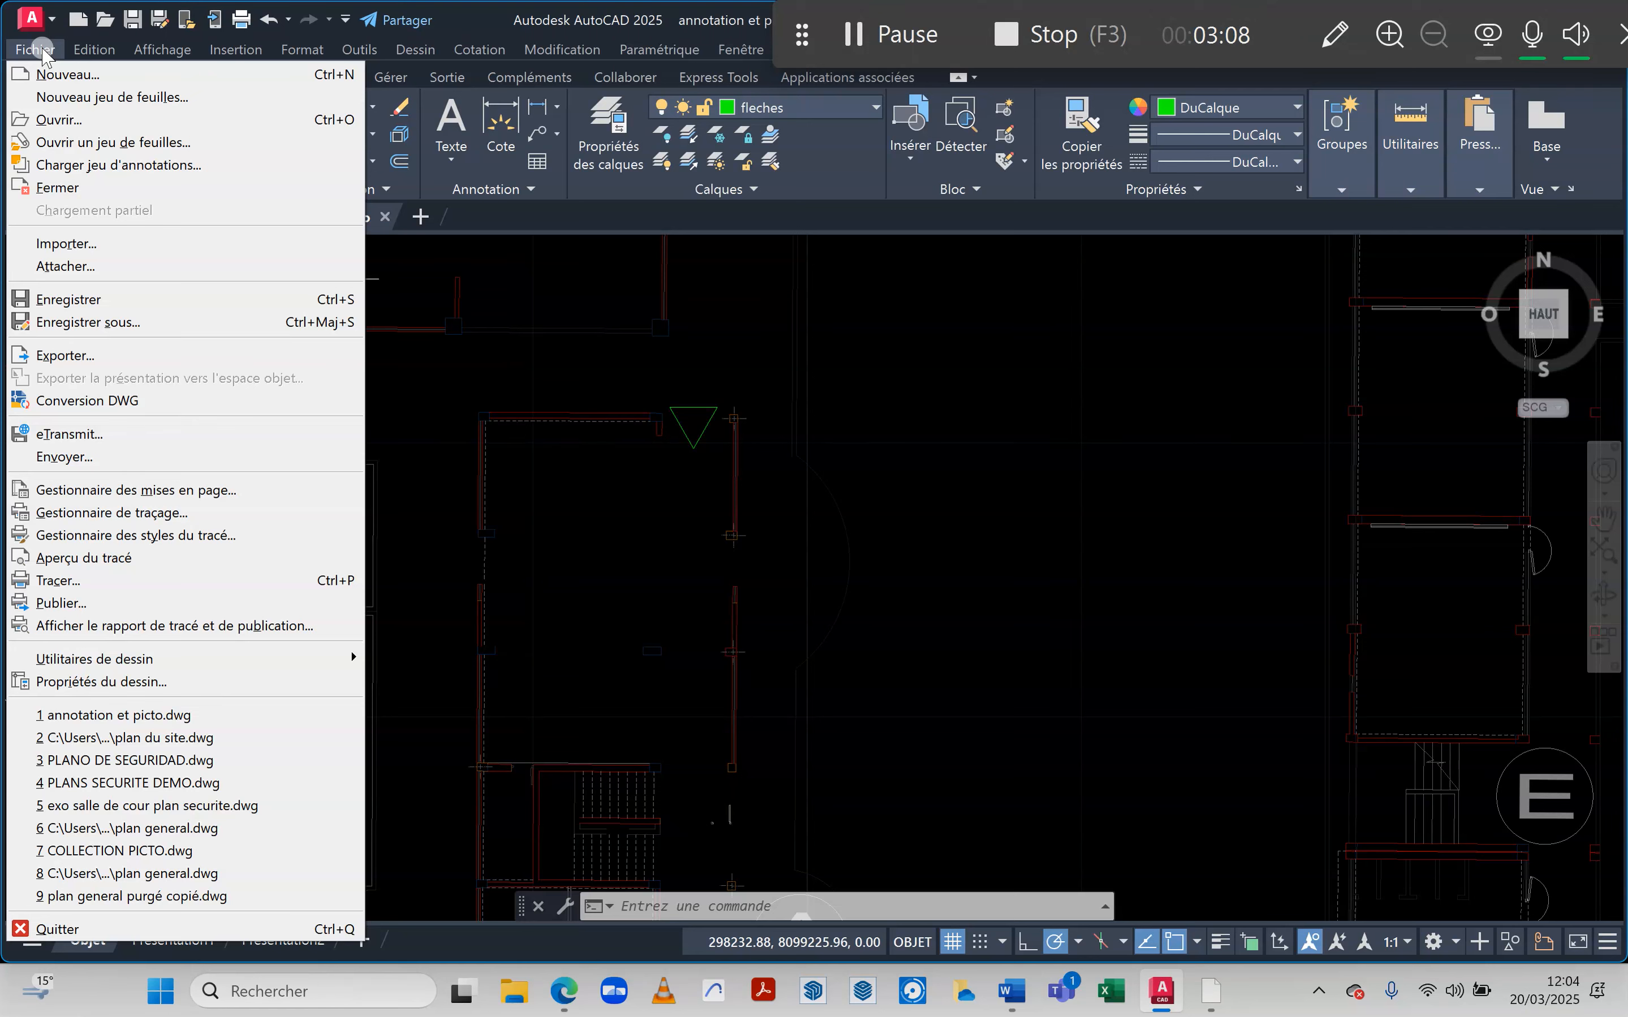
pyautogui.click(69, 120)
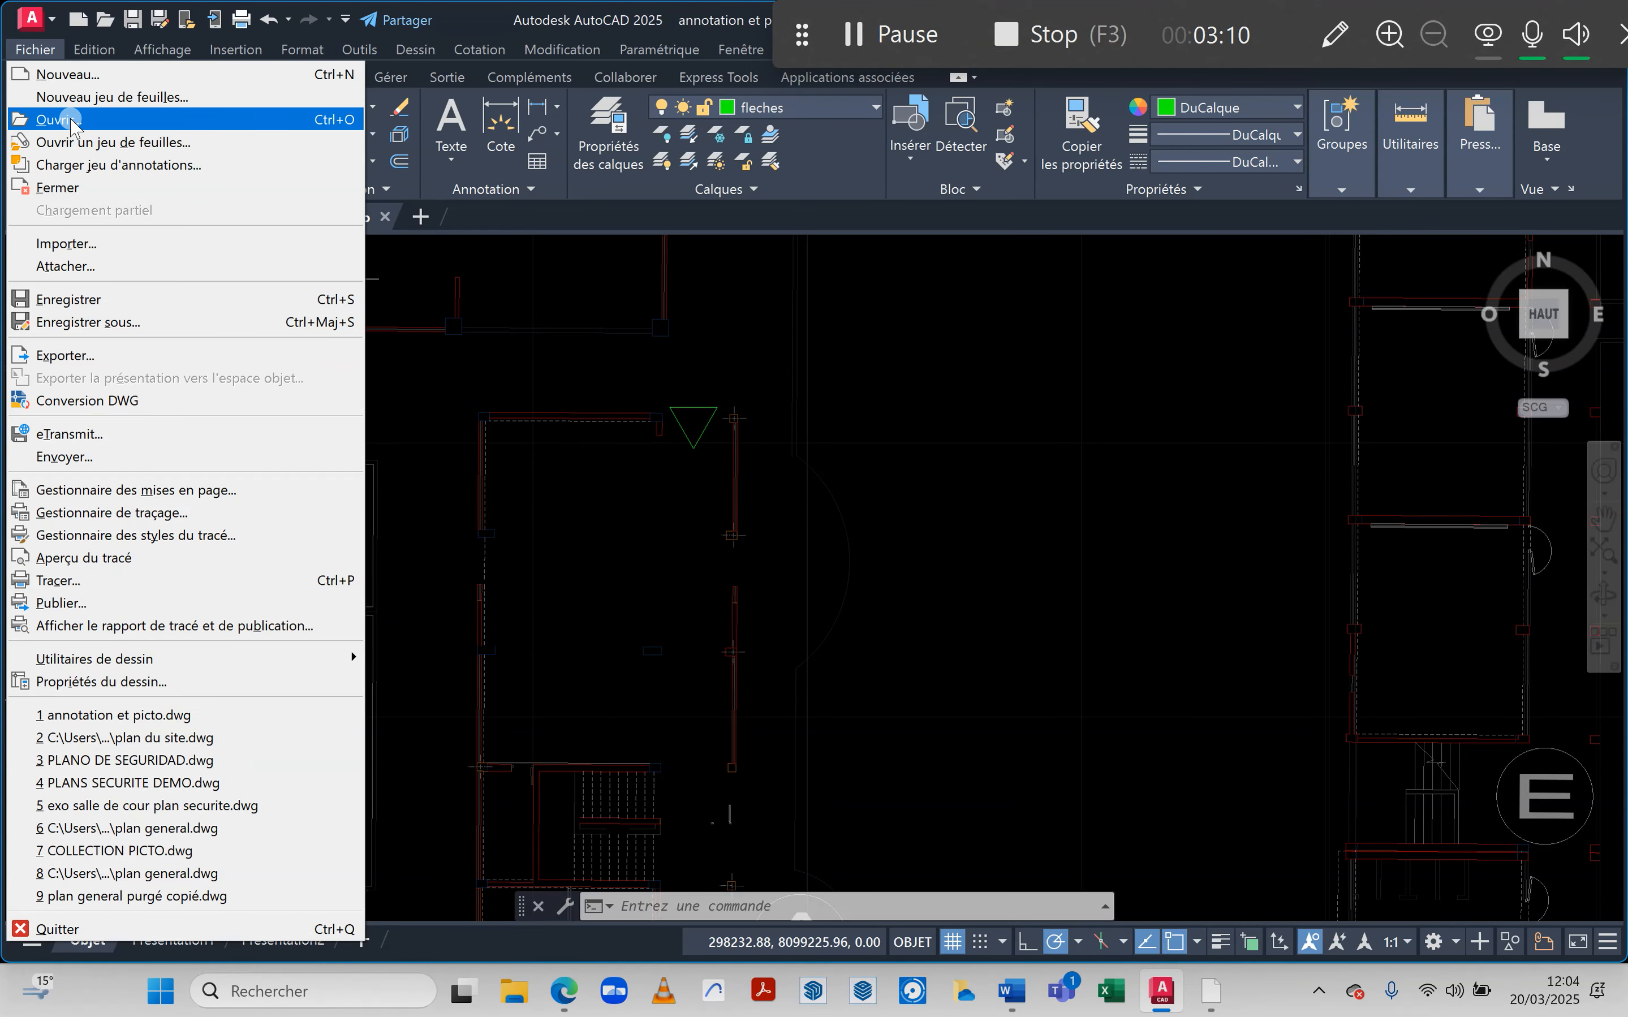
pyautogui.click(891, 356)
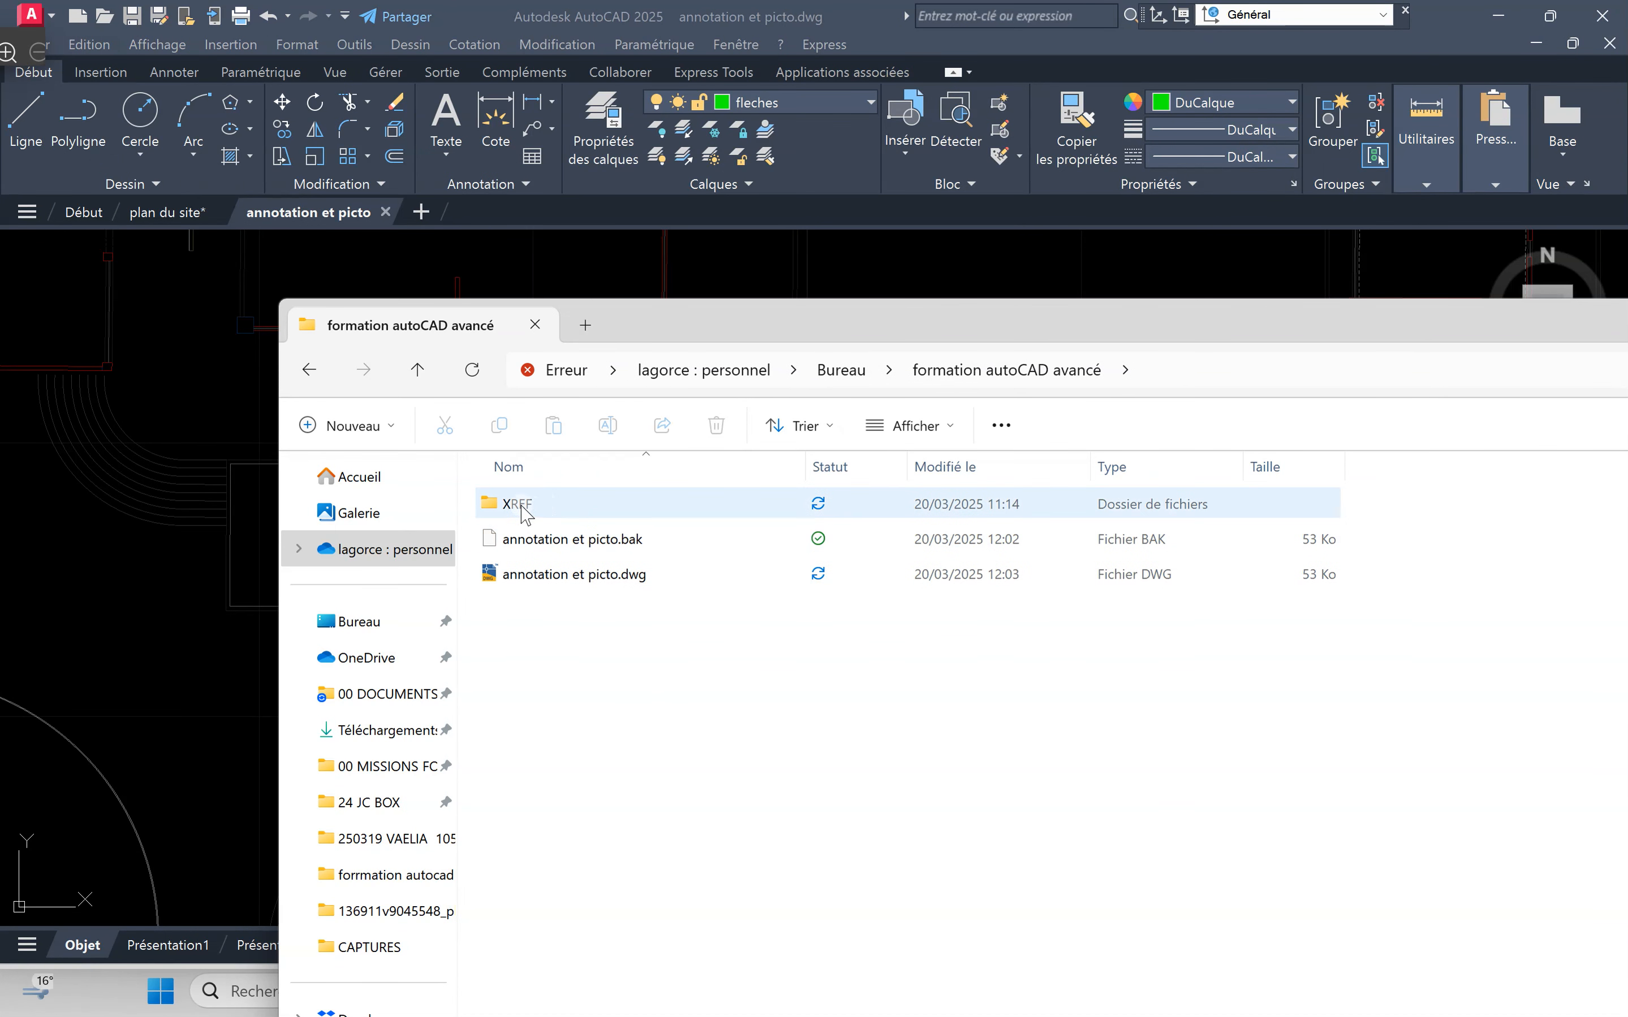
# - Try to move plan du site.dwg from the XREF folder up to the formation autoCAD avancé folder
pyautogui.doubleClick(491, 505)
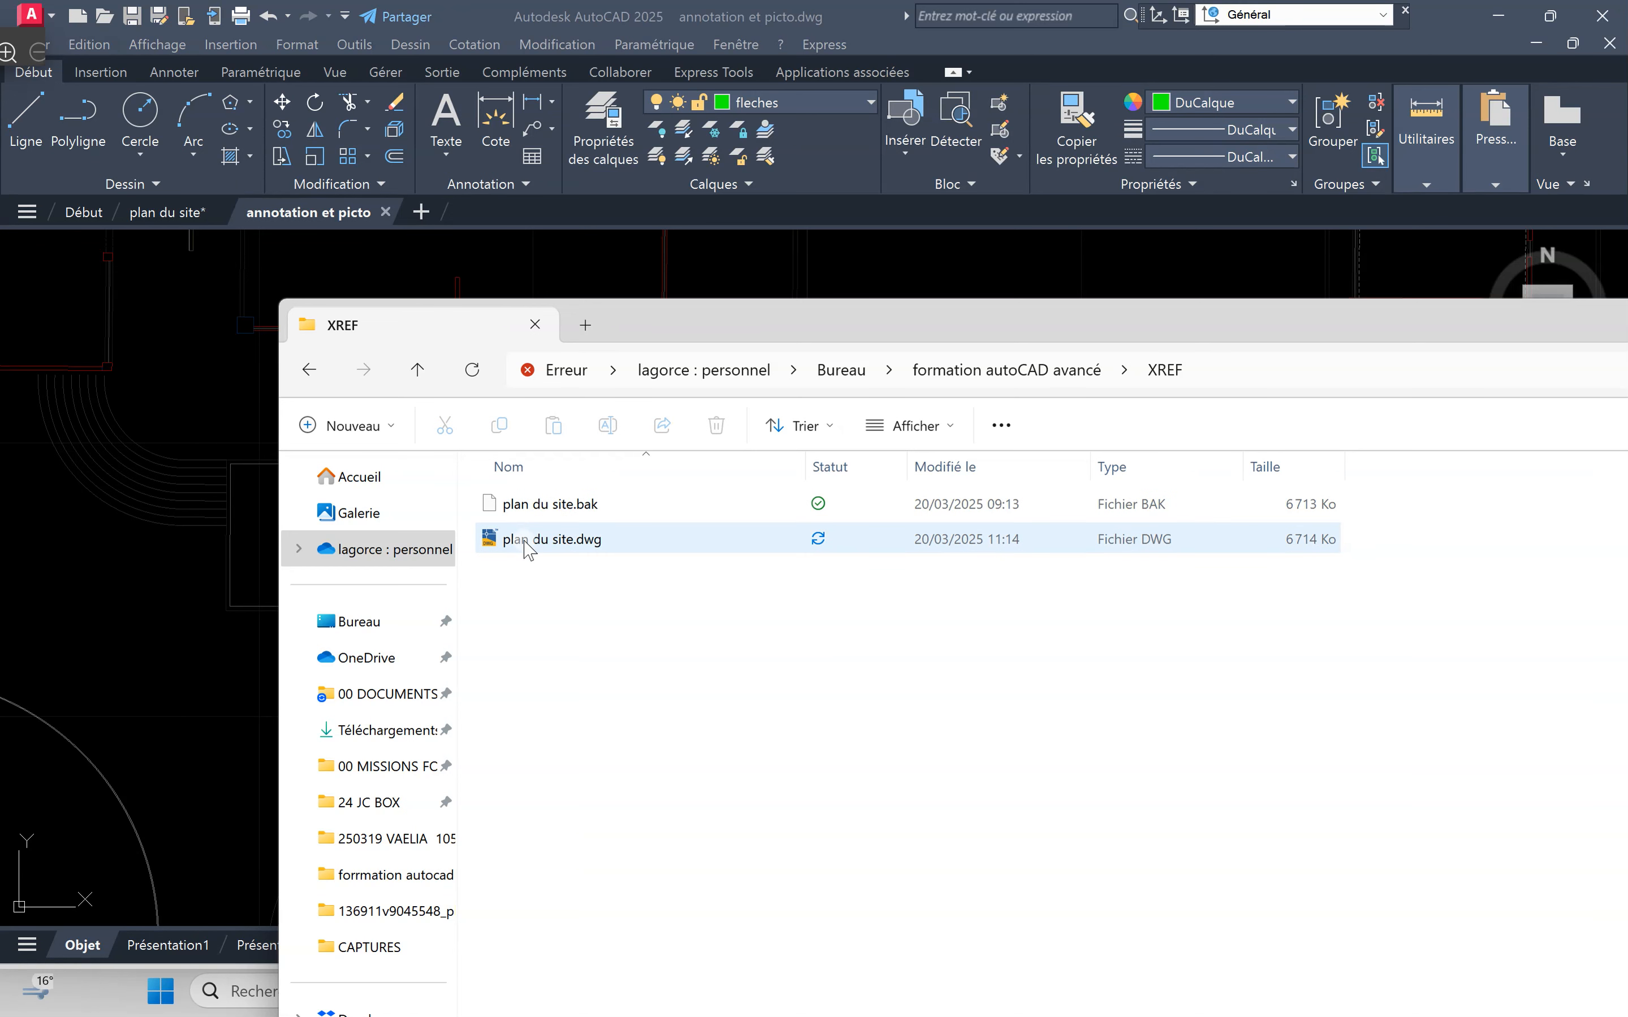
pyautogui.click(523, 541)
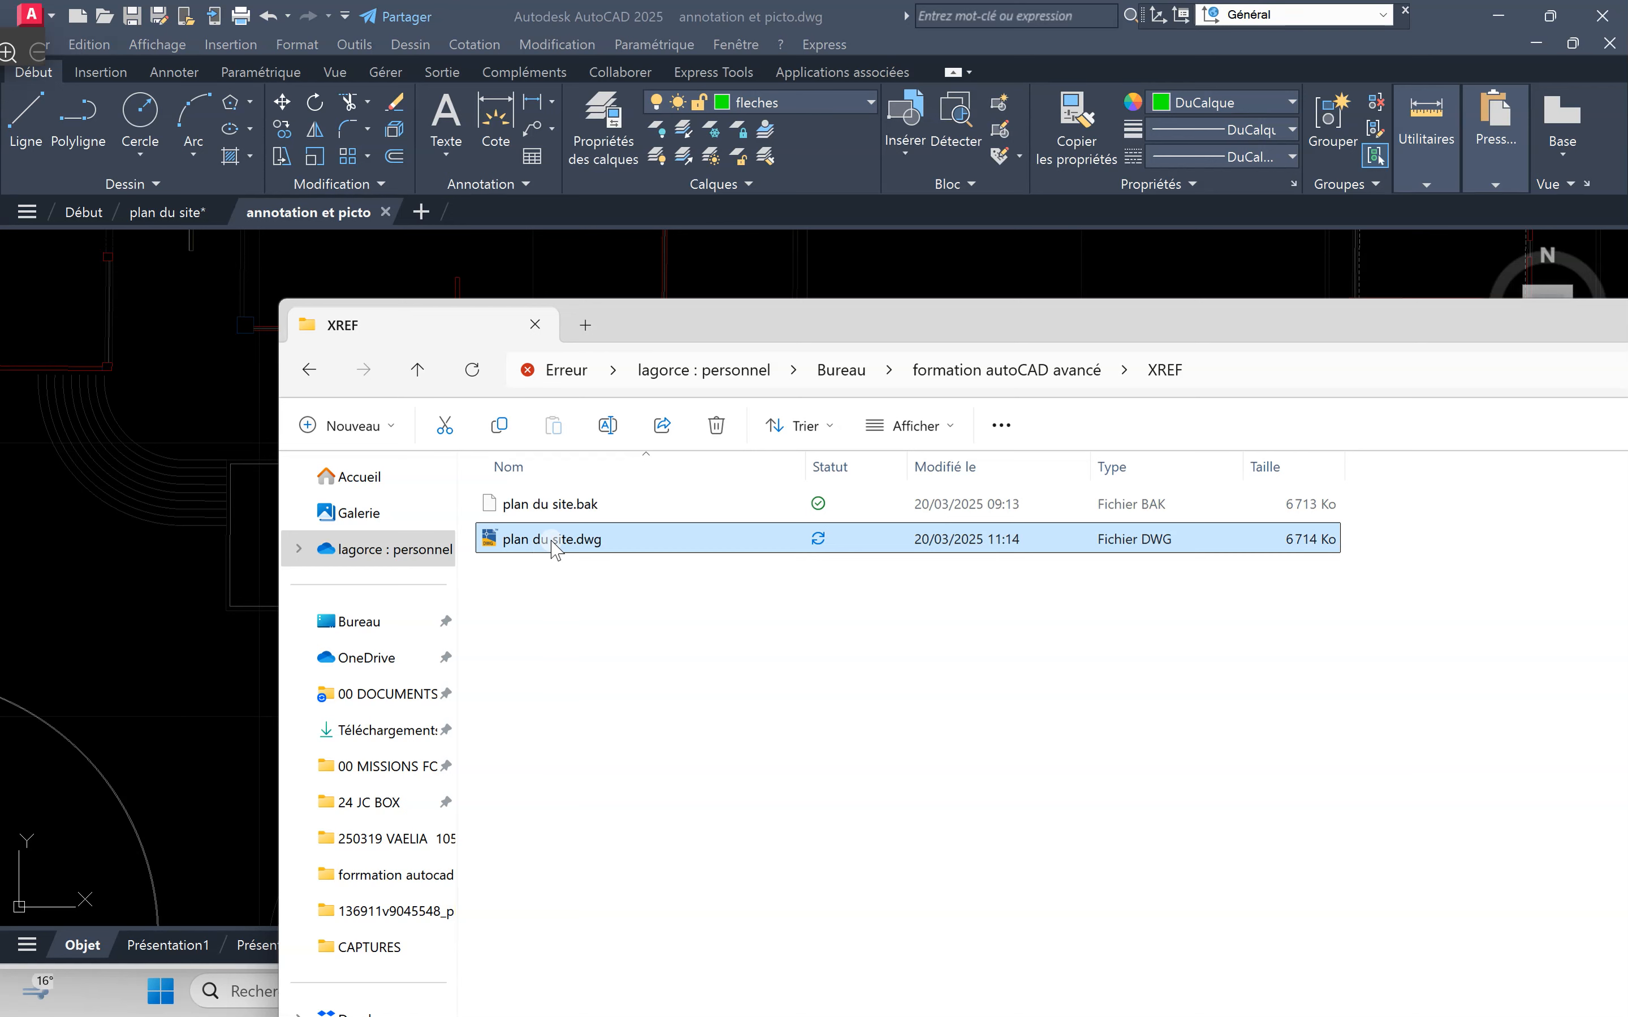
pyautogui.click(450, 428)
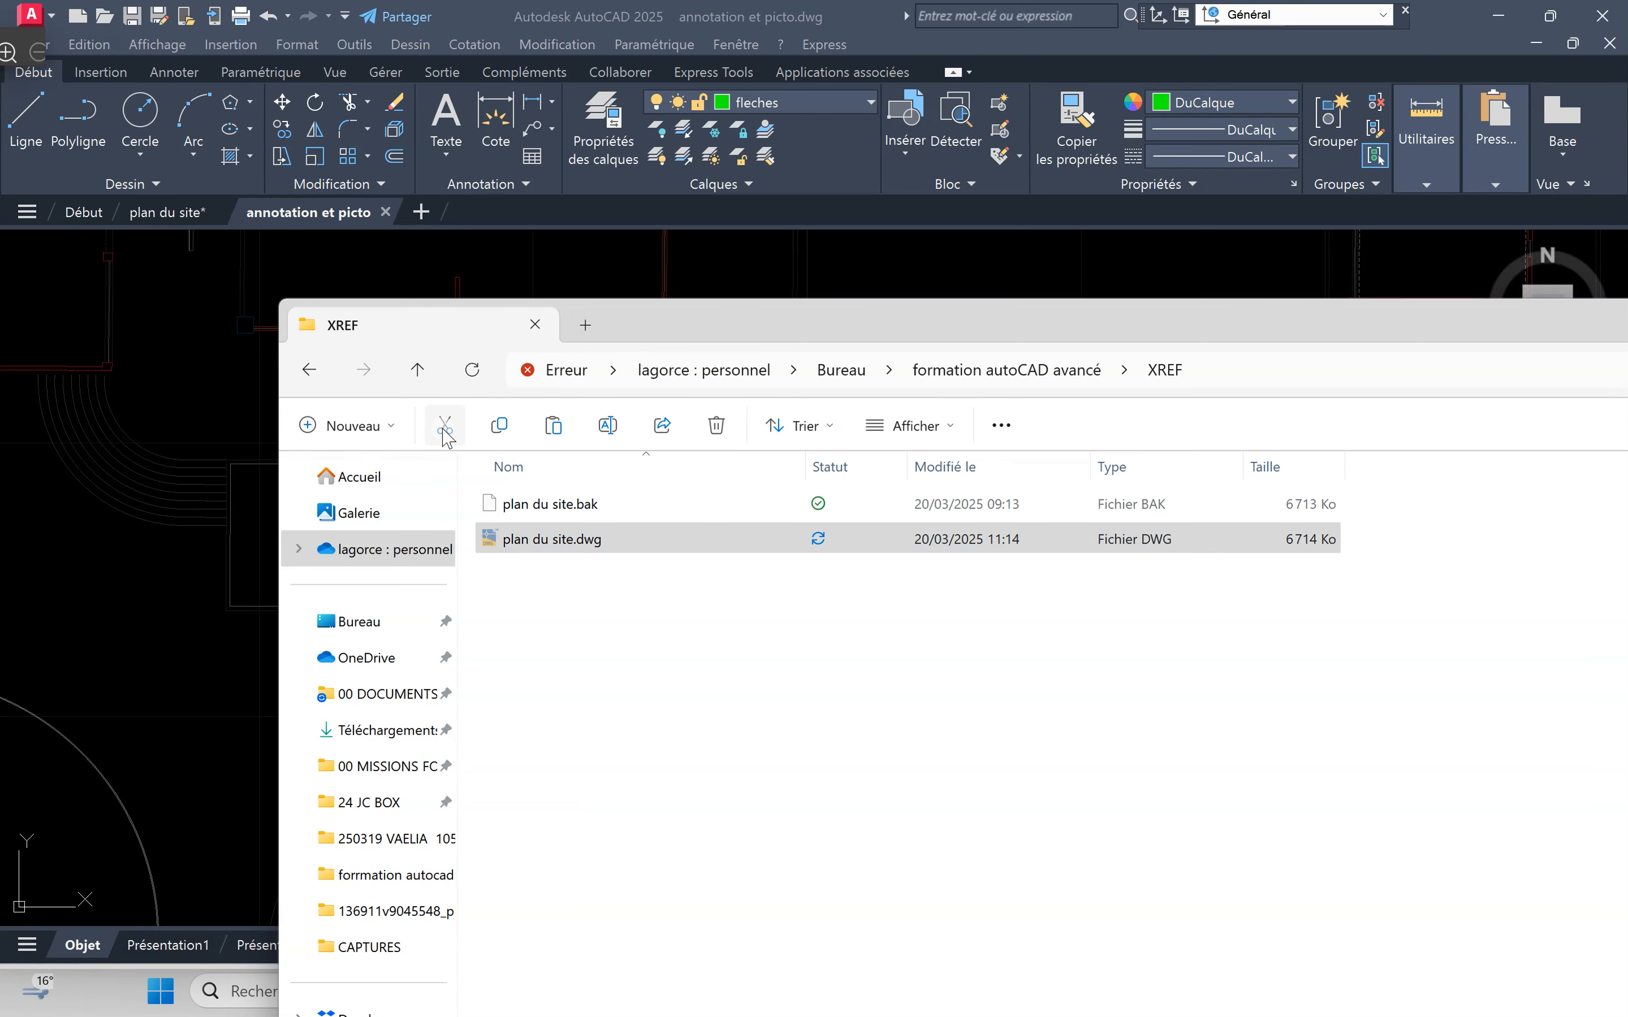
pyautogui.click(417, 369)
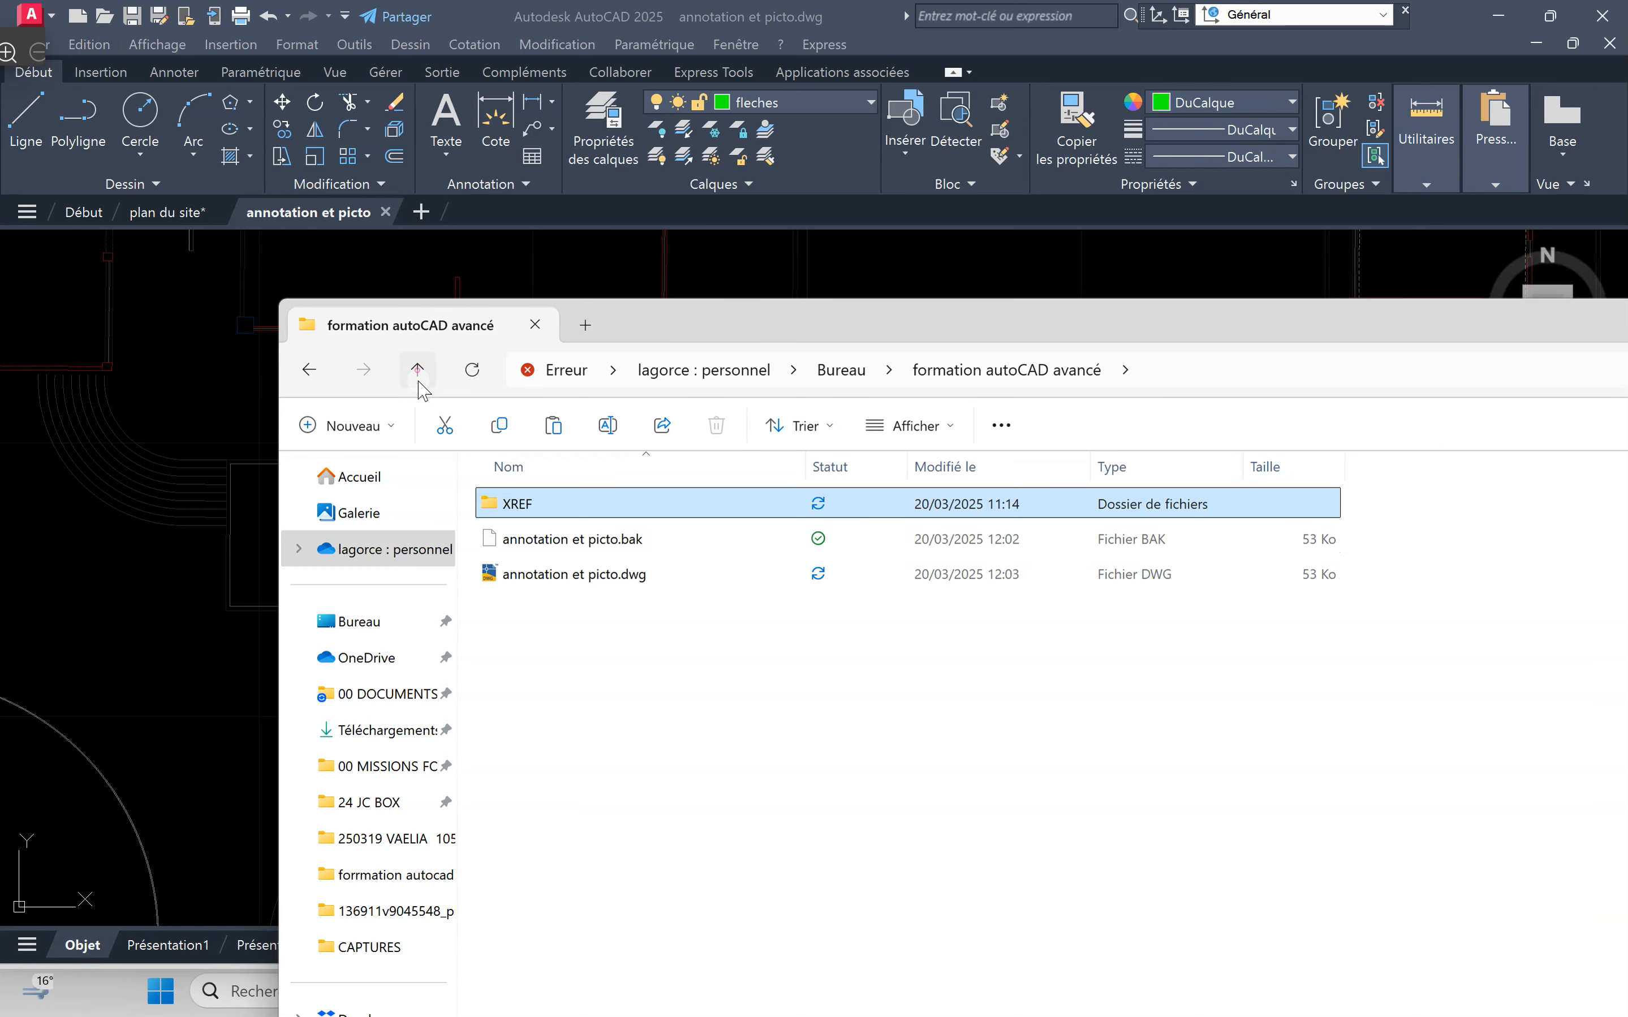
pyautogui.click(545, 657)
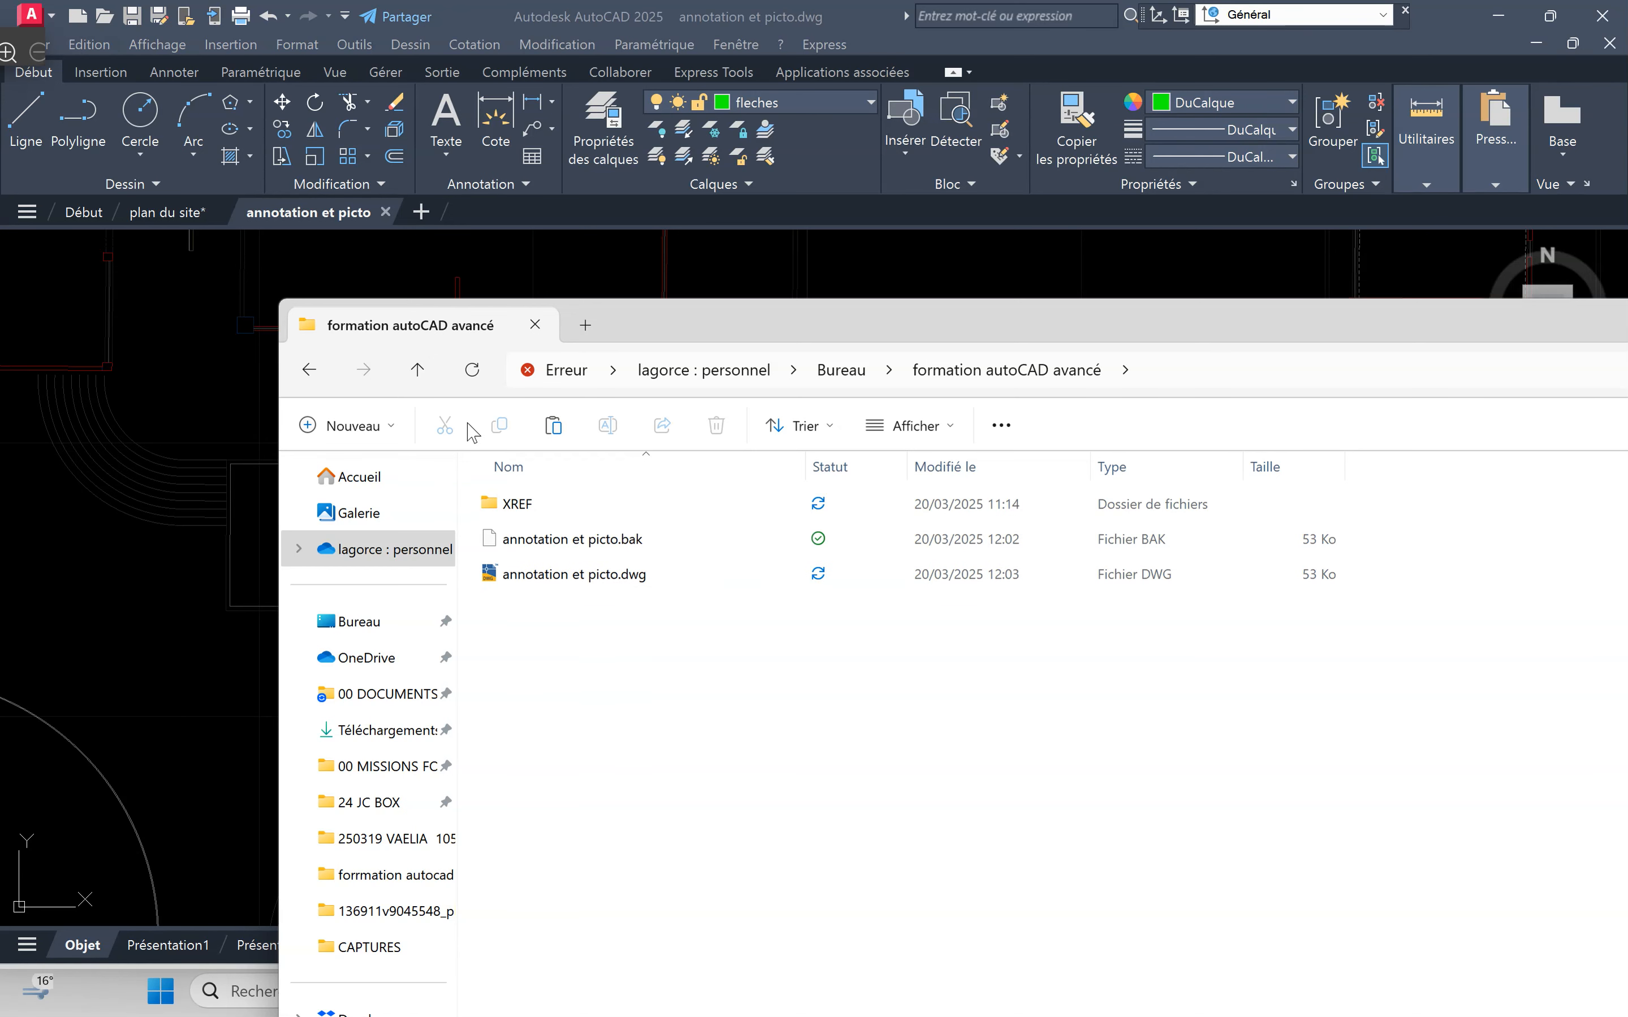
pyautogui.click(553, 425)
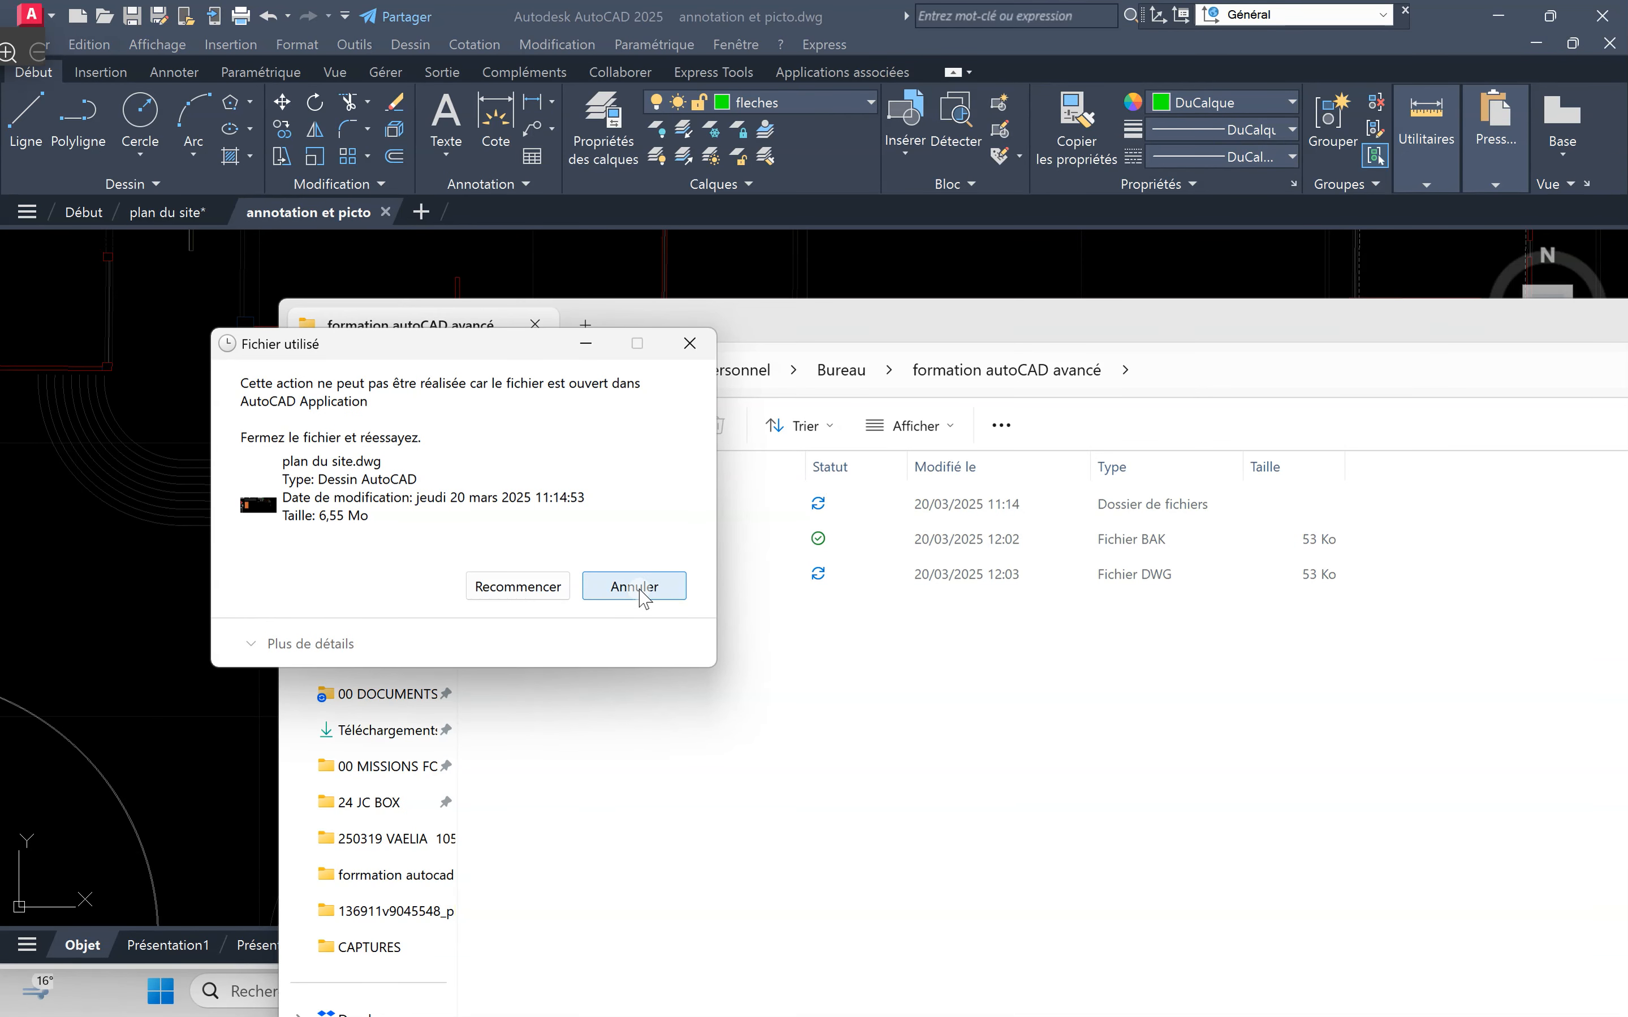
pyautogui.click(629, 594)
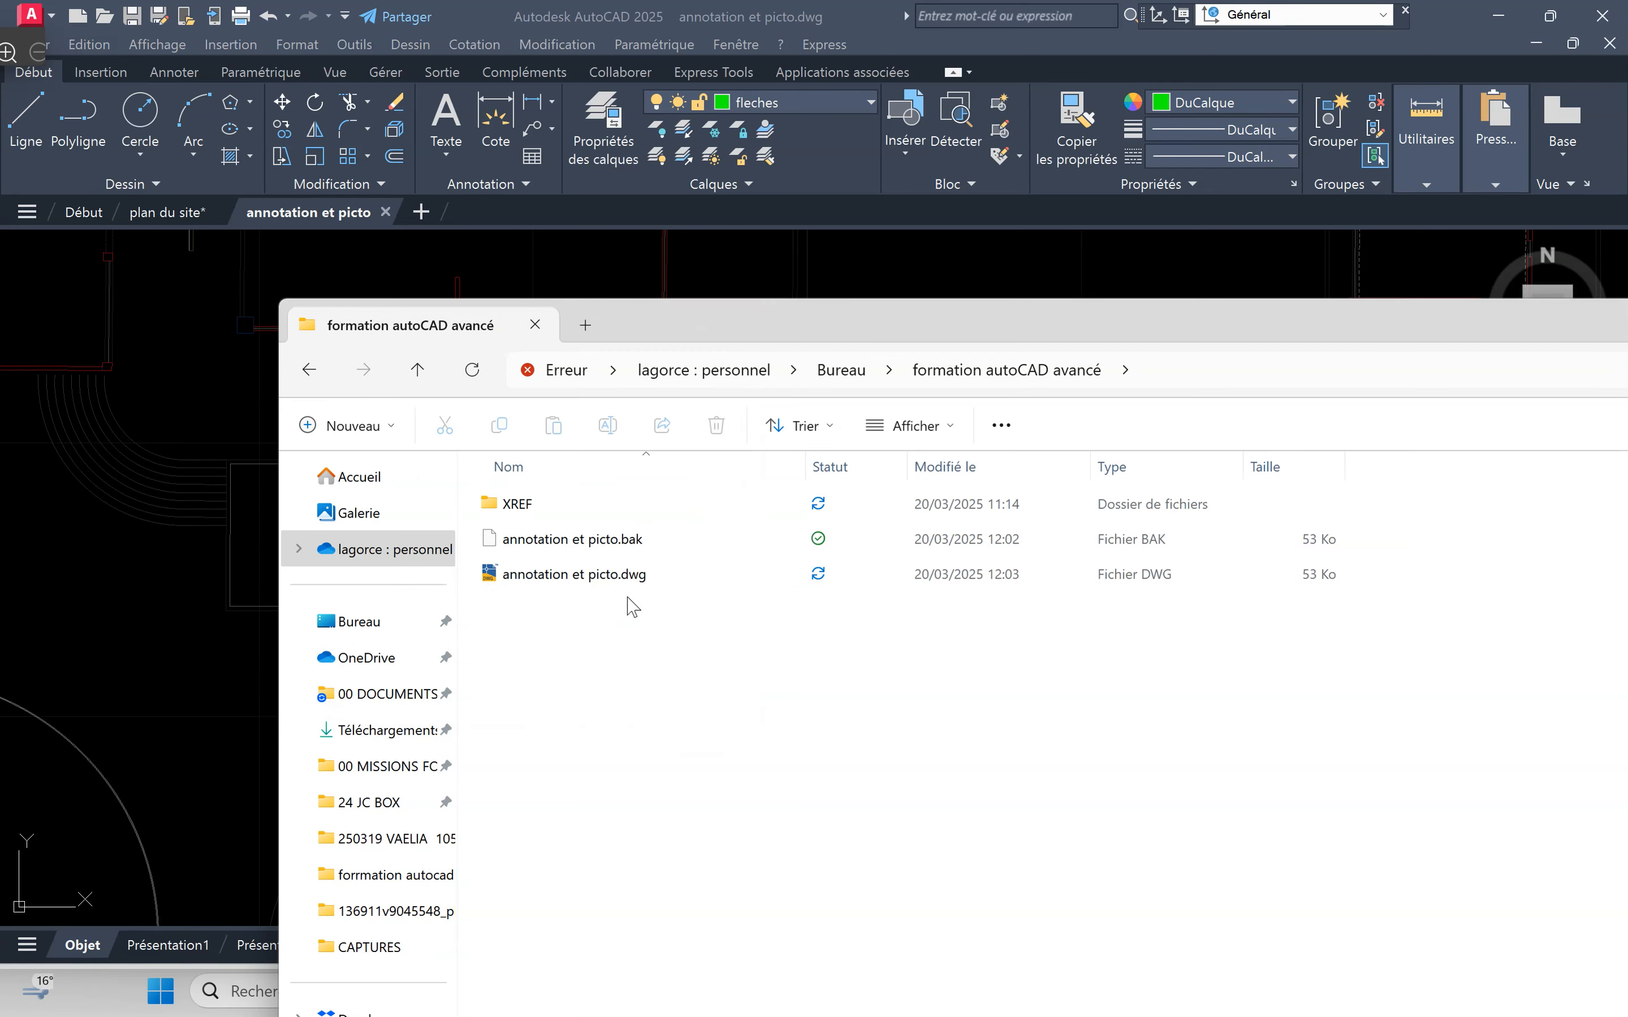
# - Close the plan du site drawing, saving its changes, and move plan du site.dwg from XREF up to the formation autoCAD avancé folder
pyautogui.click(218, 213)
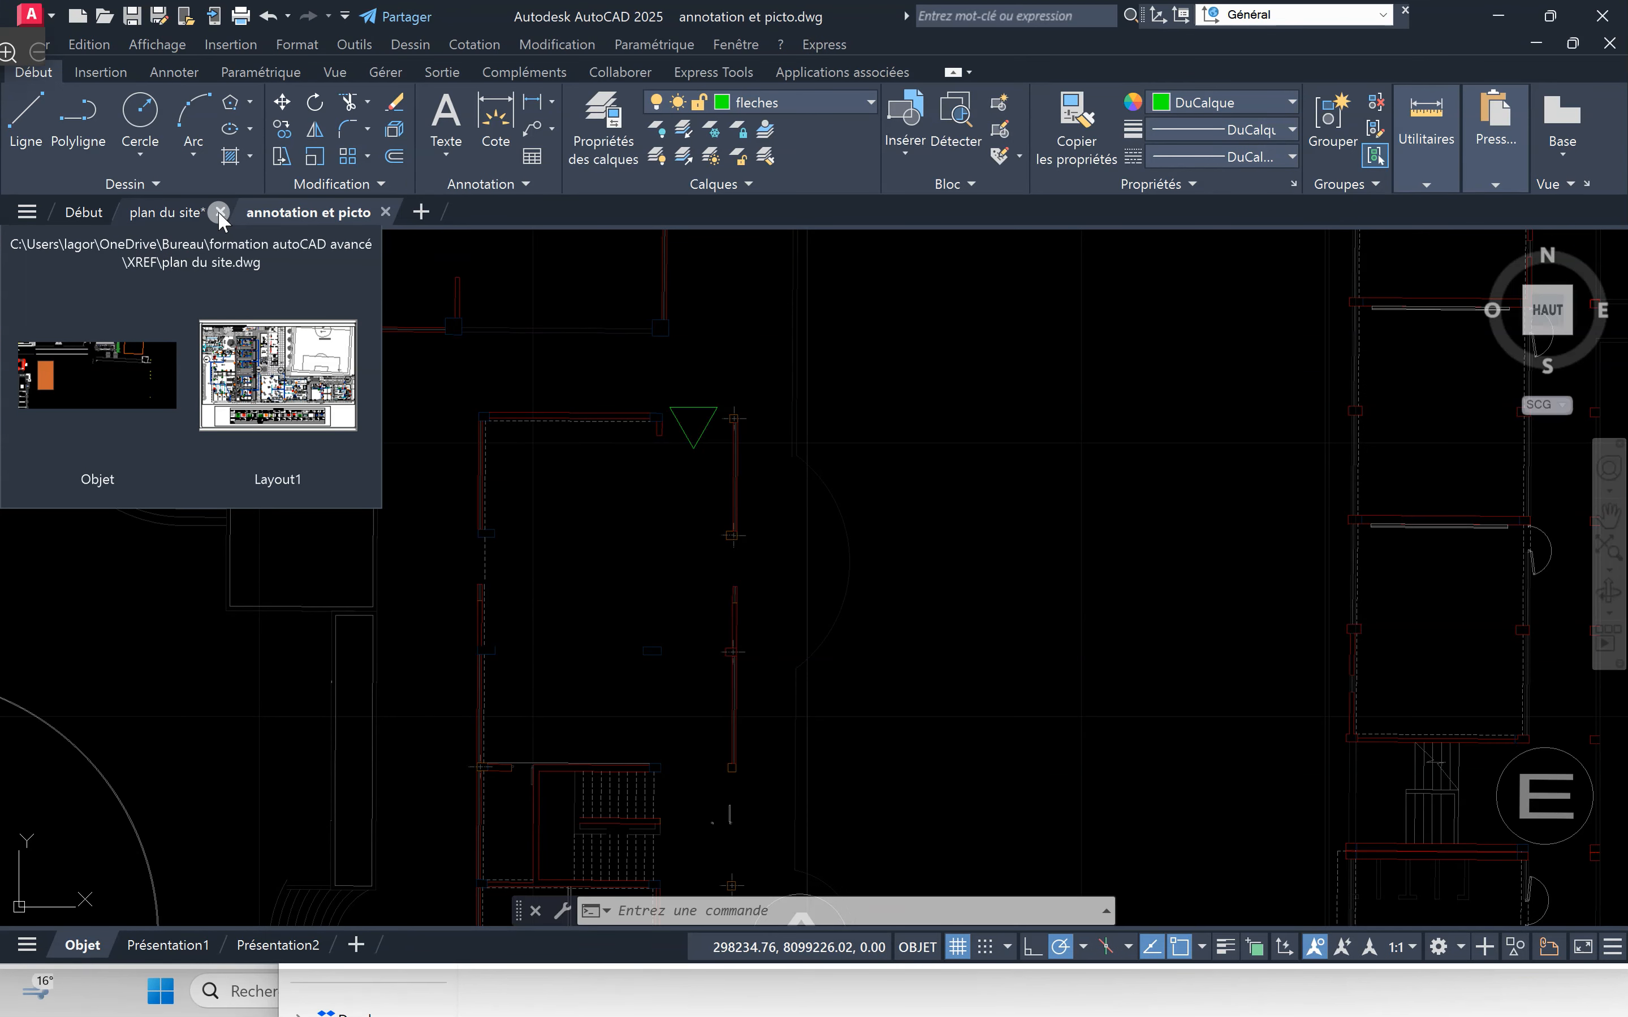
pyautogui.click(278, 374)
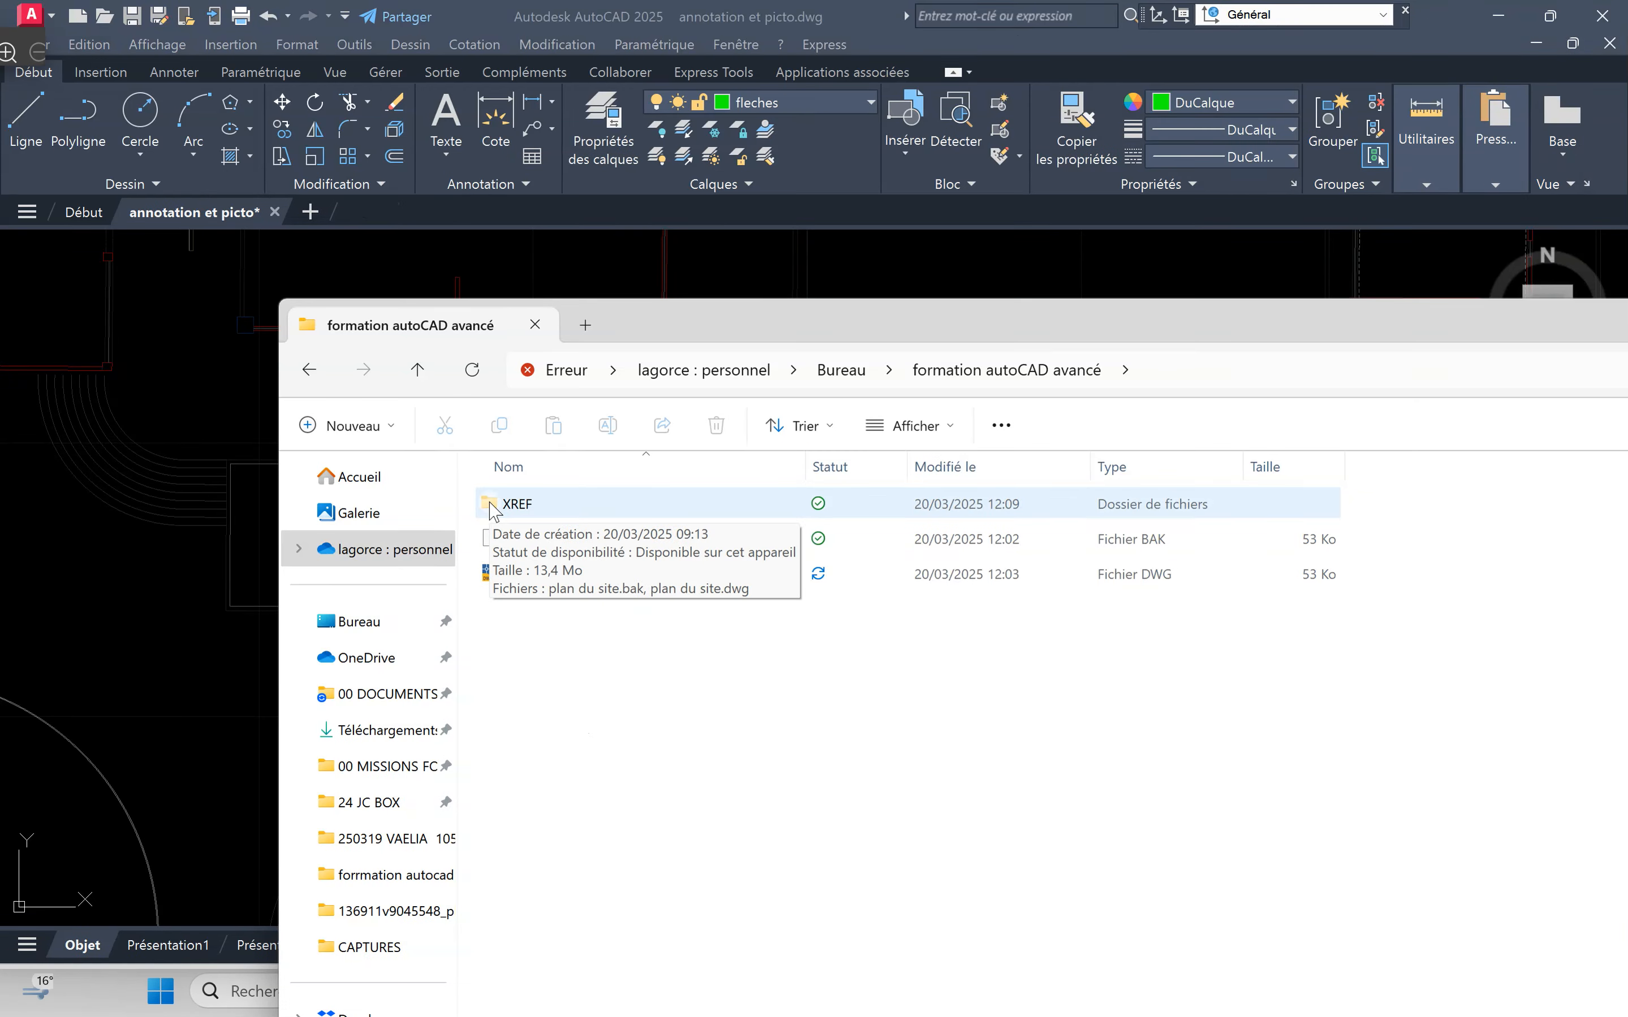
pyautogui.doubleClick(495, 505)
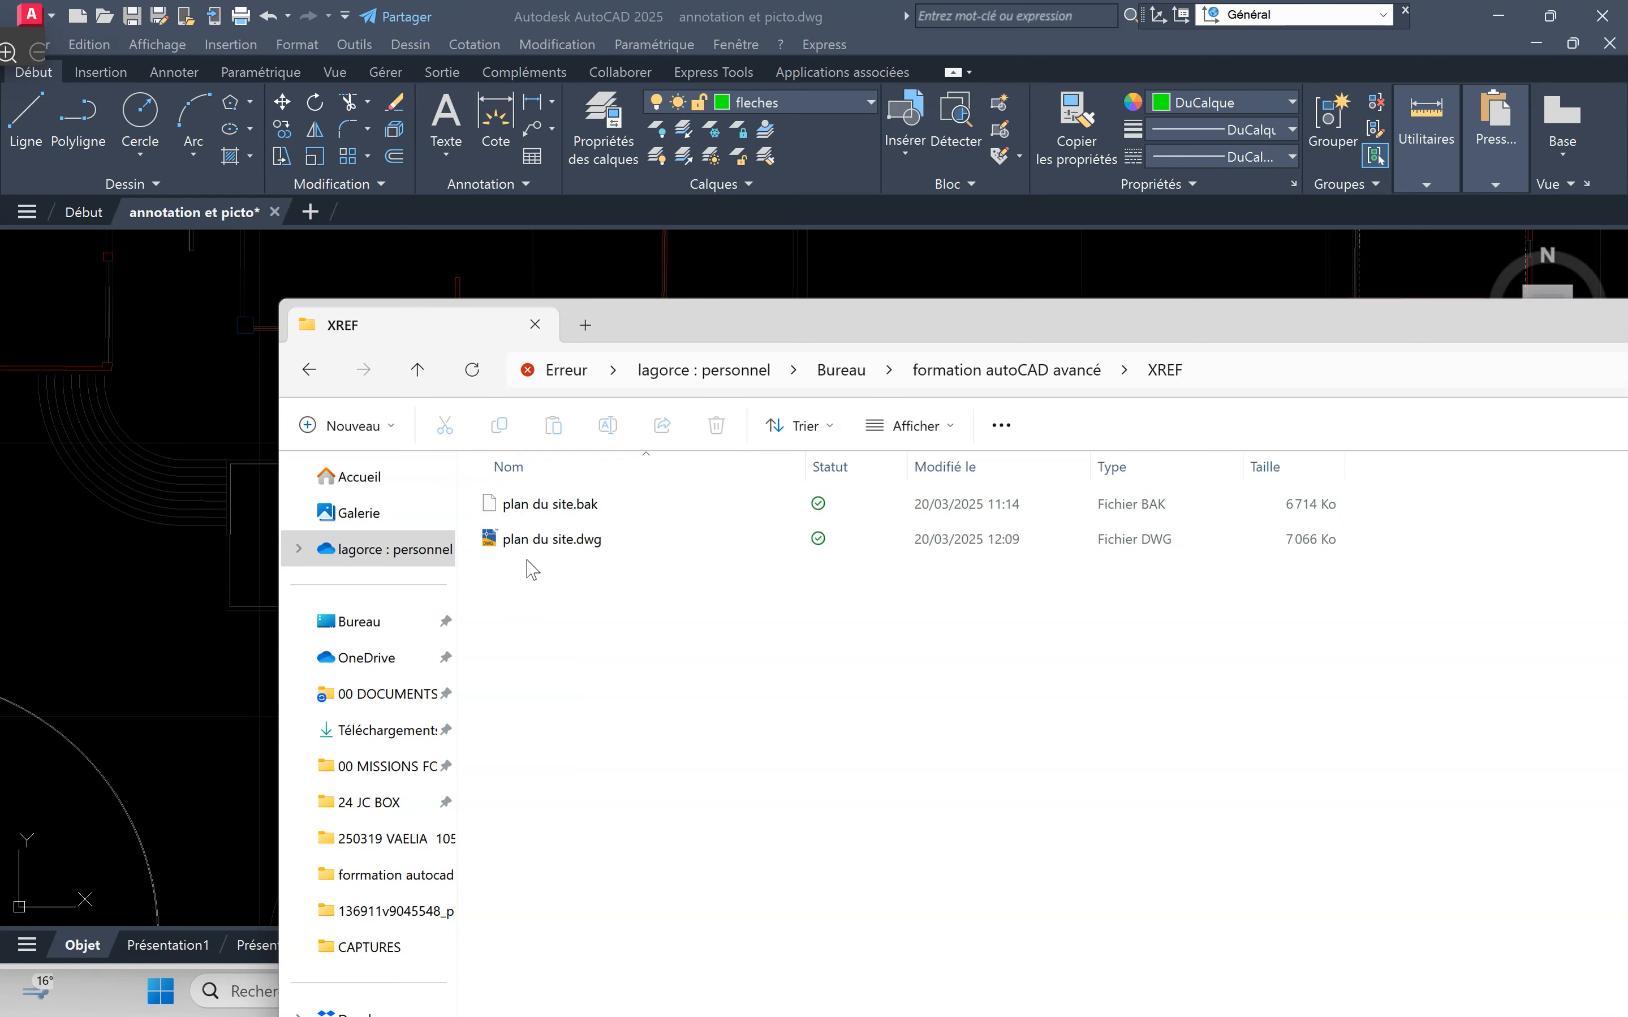
pyautogui.click(538, 538)
pyautogui.click(444, 424)
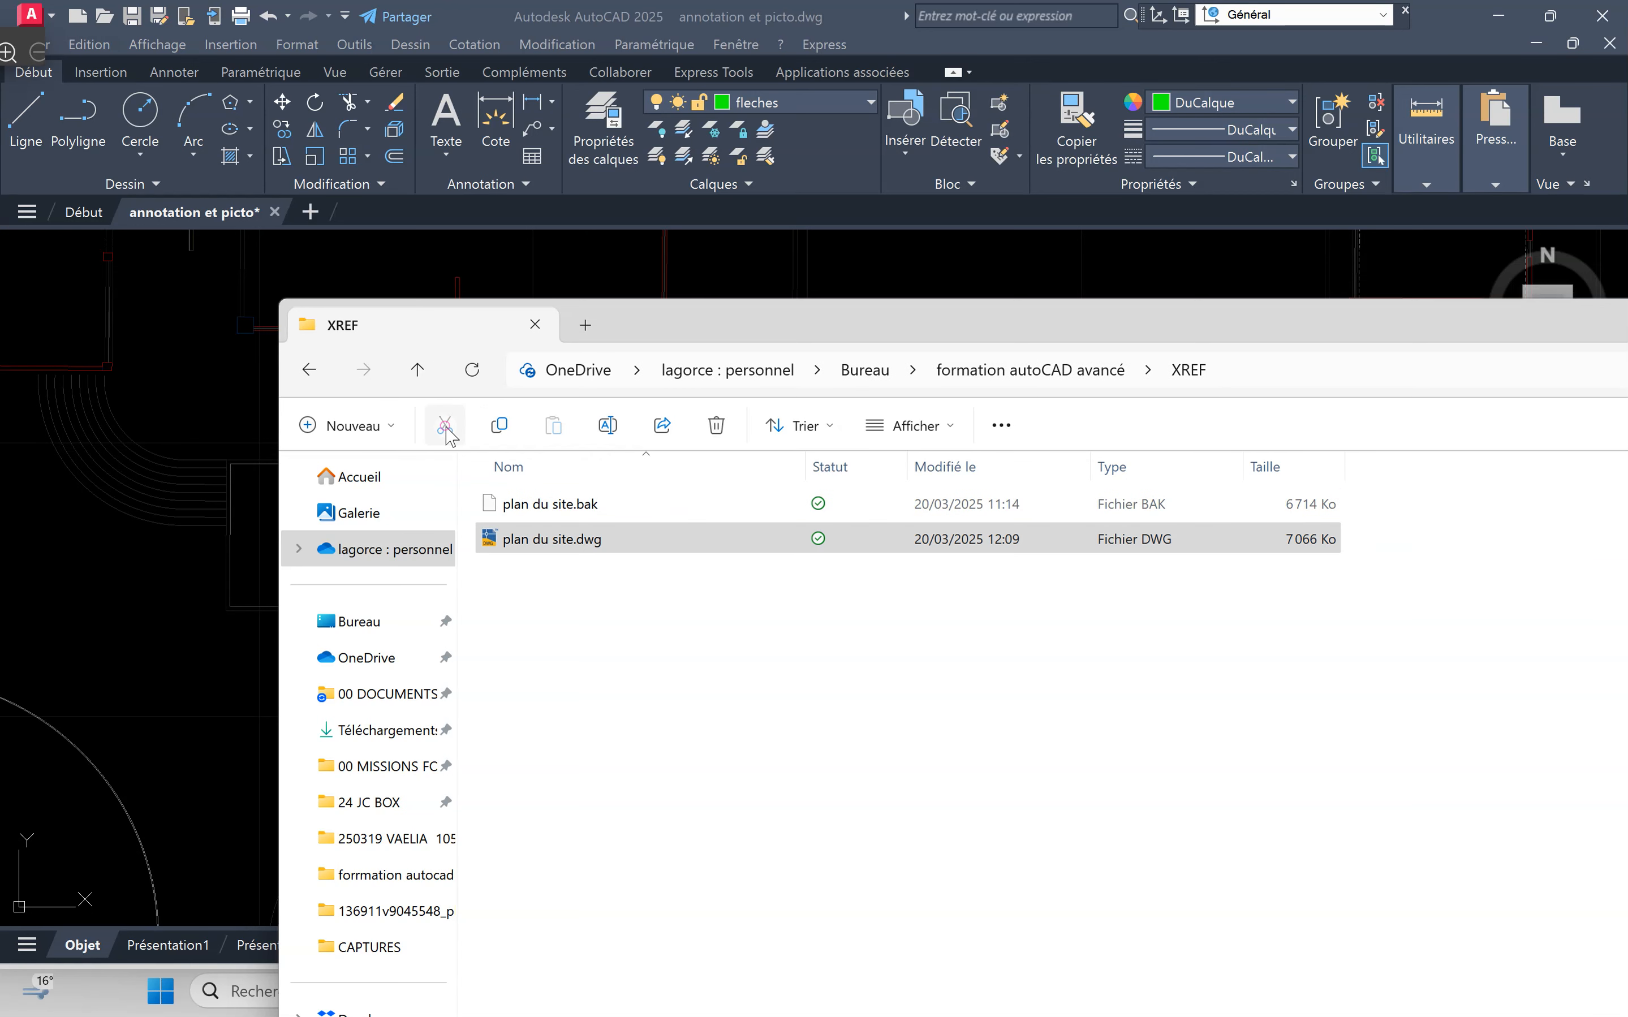
pyautogui.click(422, 370)
pyautogui.click(552, 657)
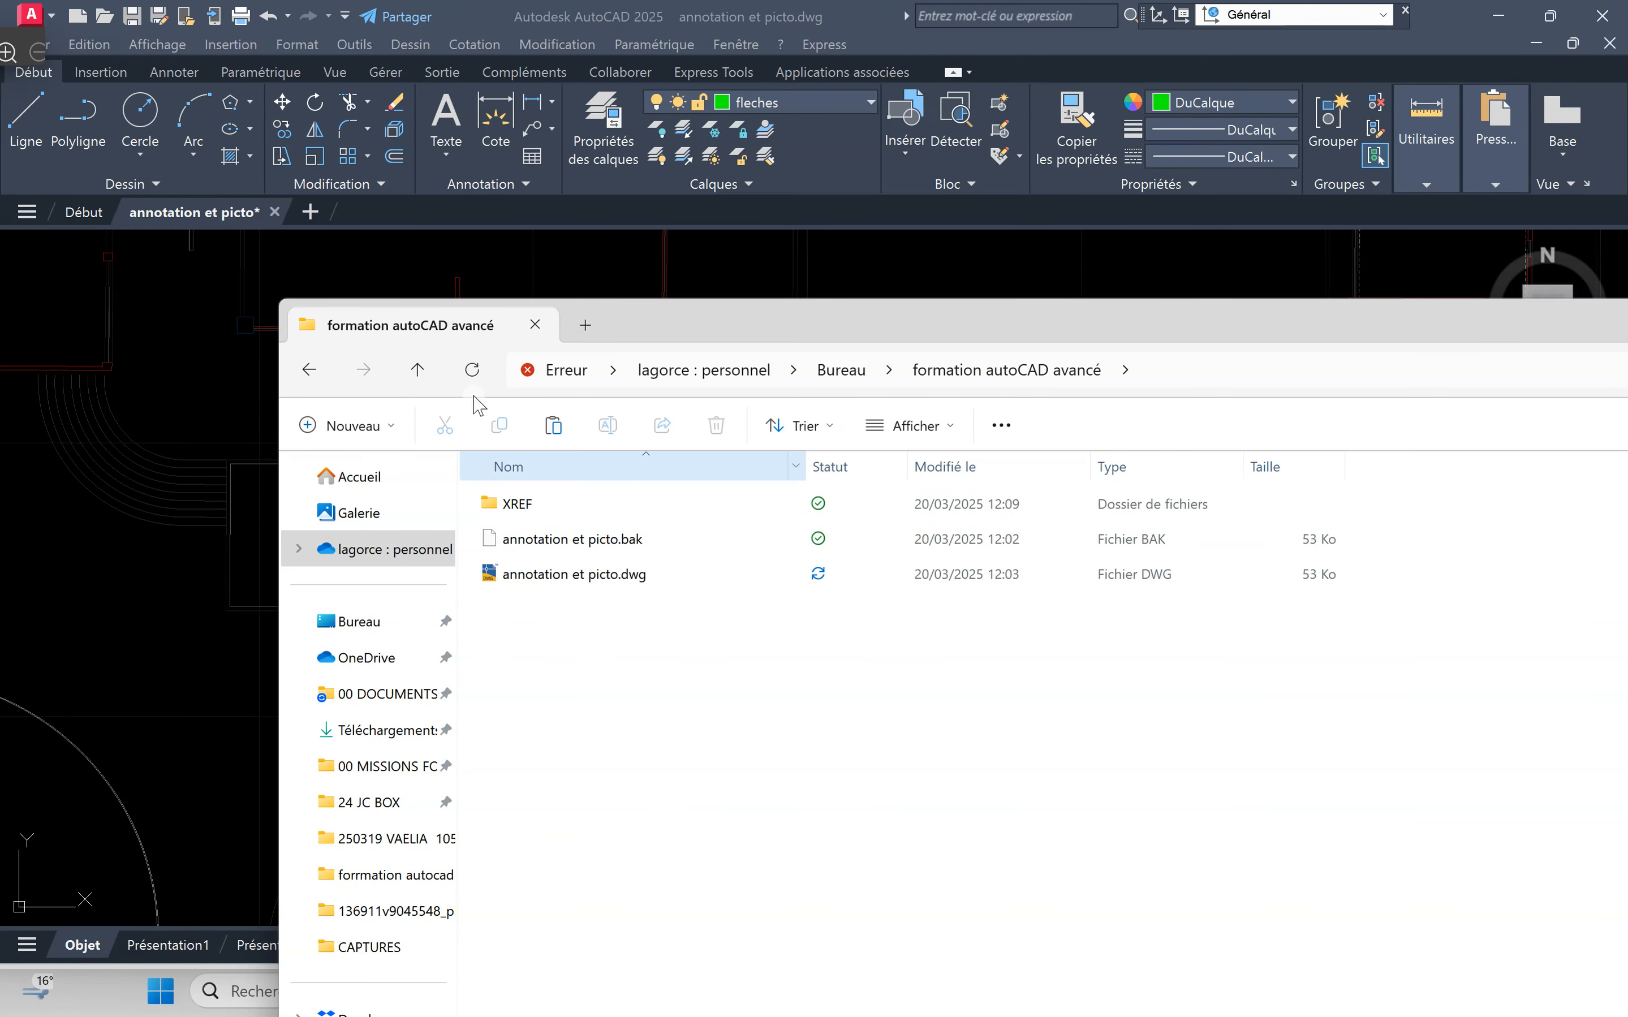
pyautogui.click(554, 425)
pyautogui.click(566, 735)
pyautogui.click(958, 335)
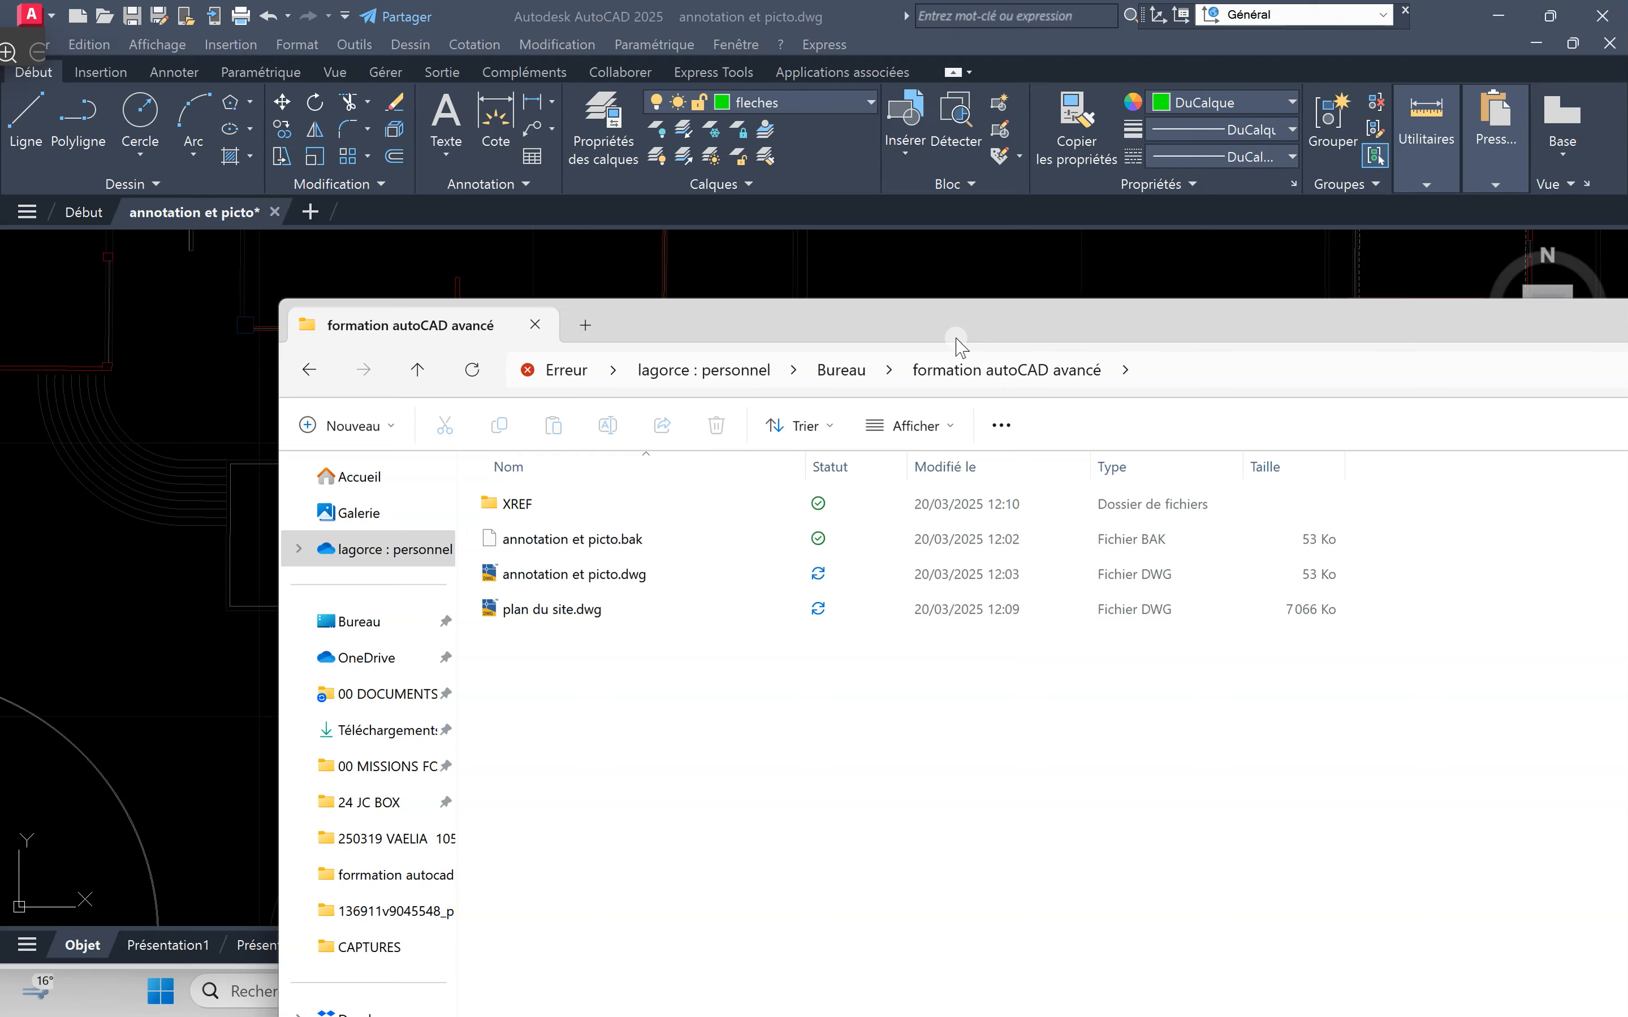
pyautogui.moveTo(956, 338); pyautogui.dragTo(90, 359)
pyautogui.click(1415, 336)
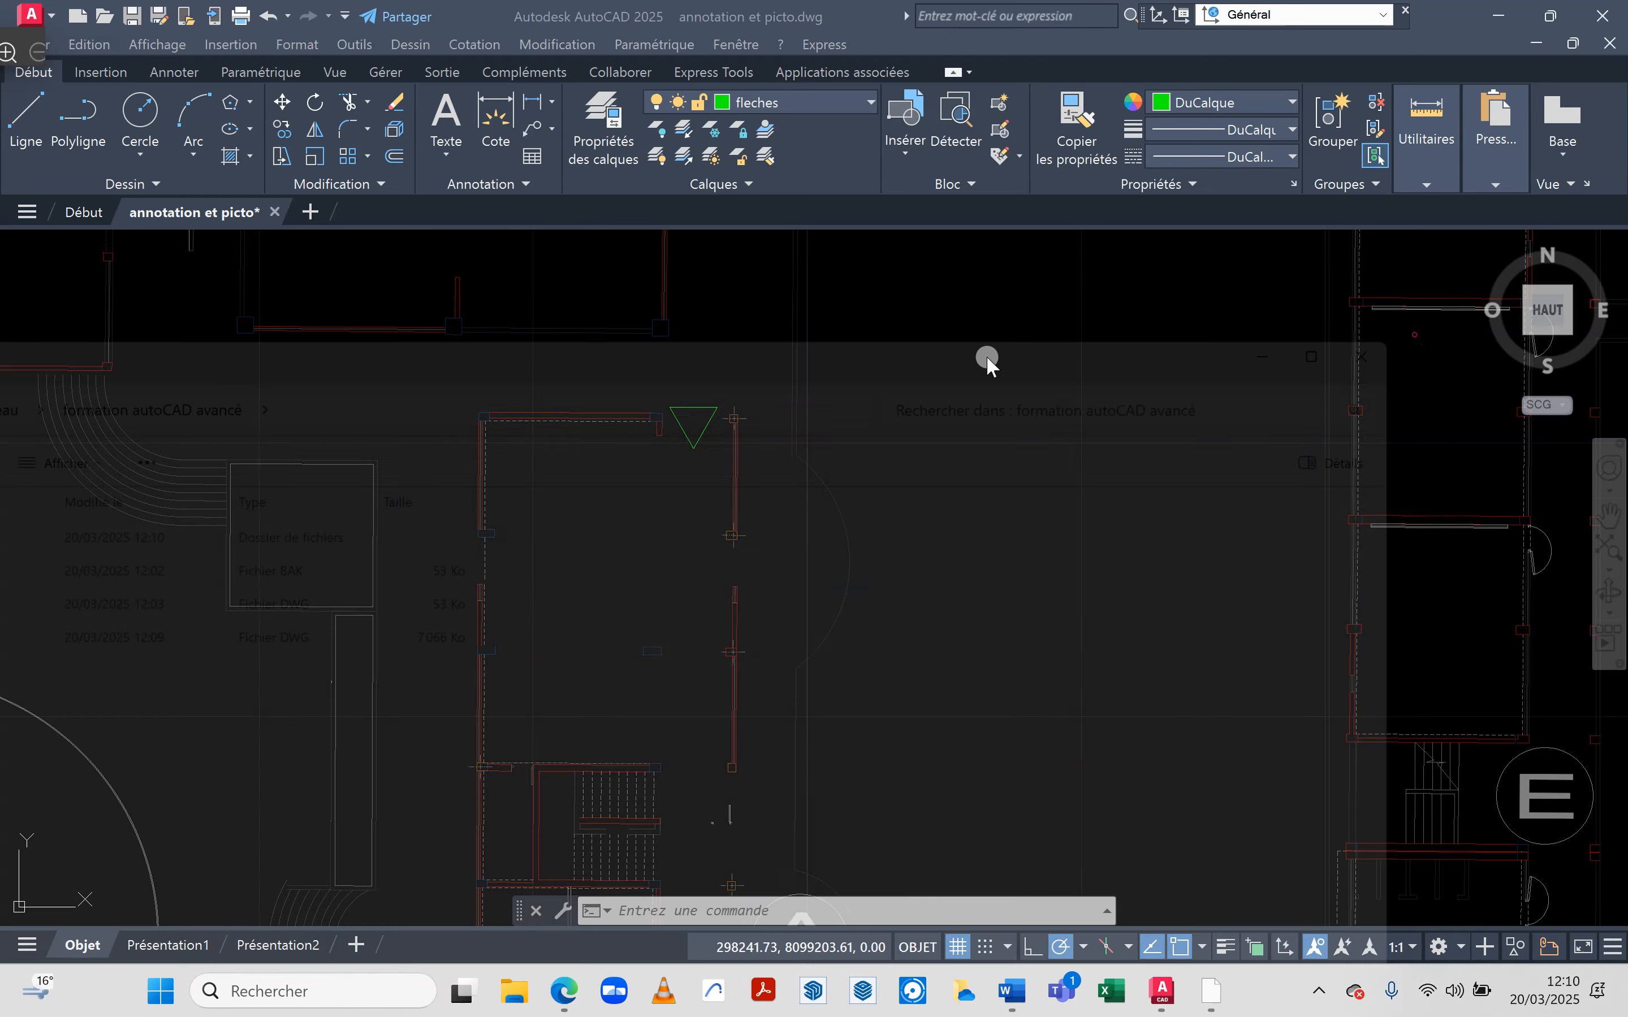
# - Select the referenced site plan and check the status of plan du site in the External References palette
pyautogui.click(875, 505)
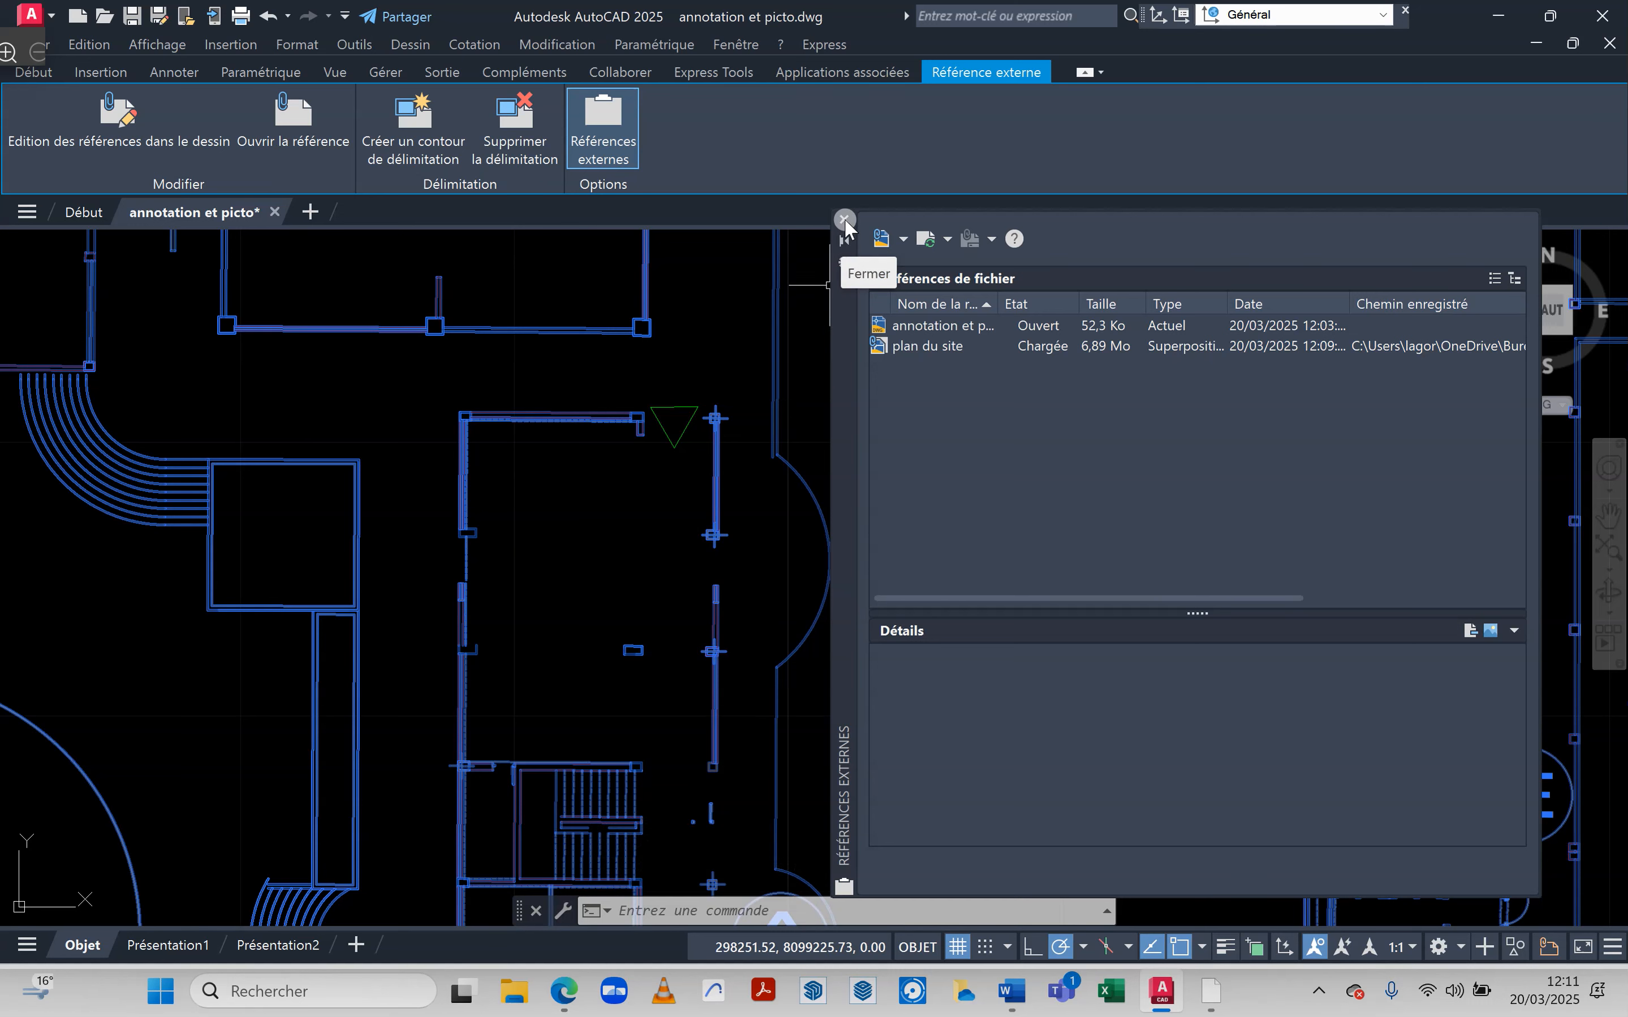
pyautogui.click(845, 219)
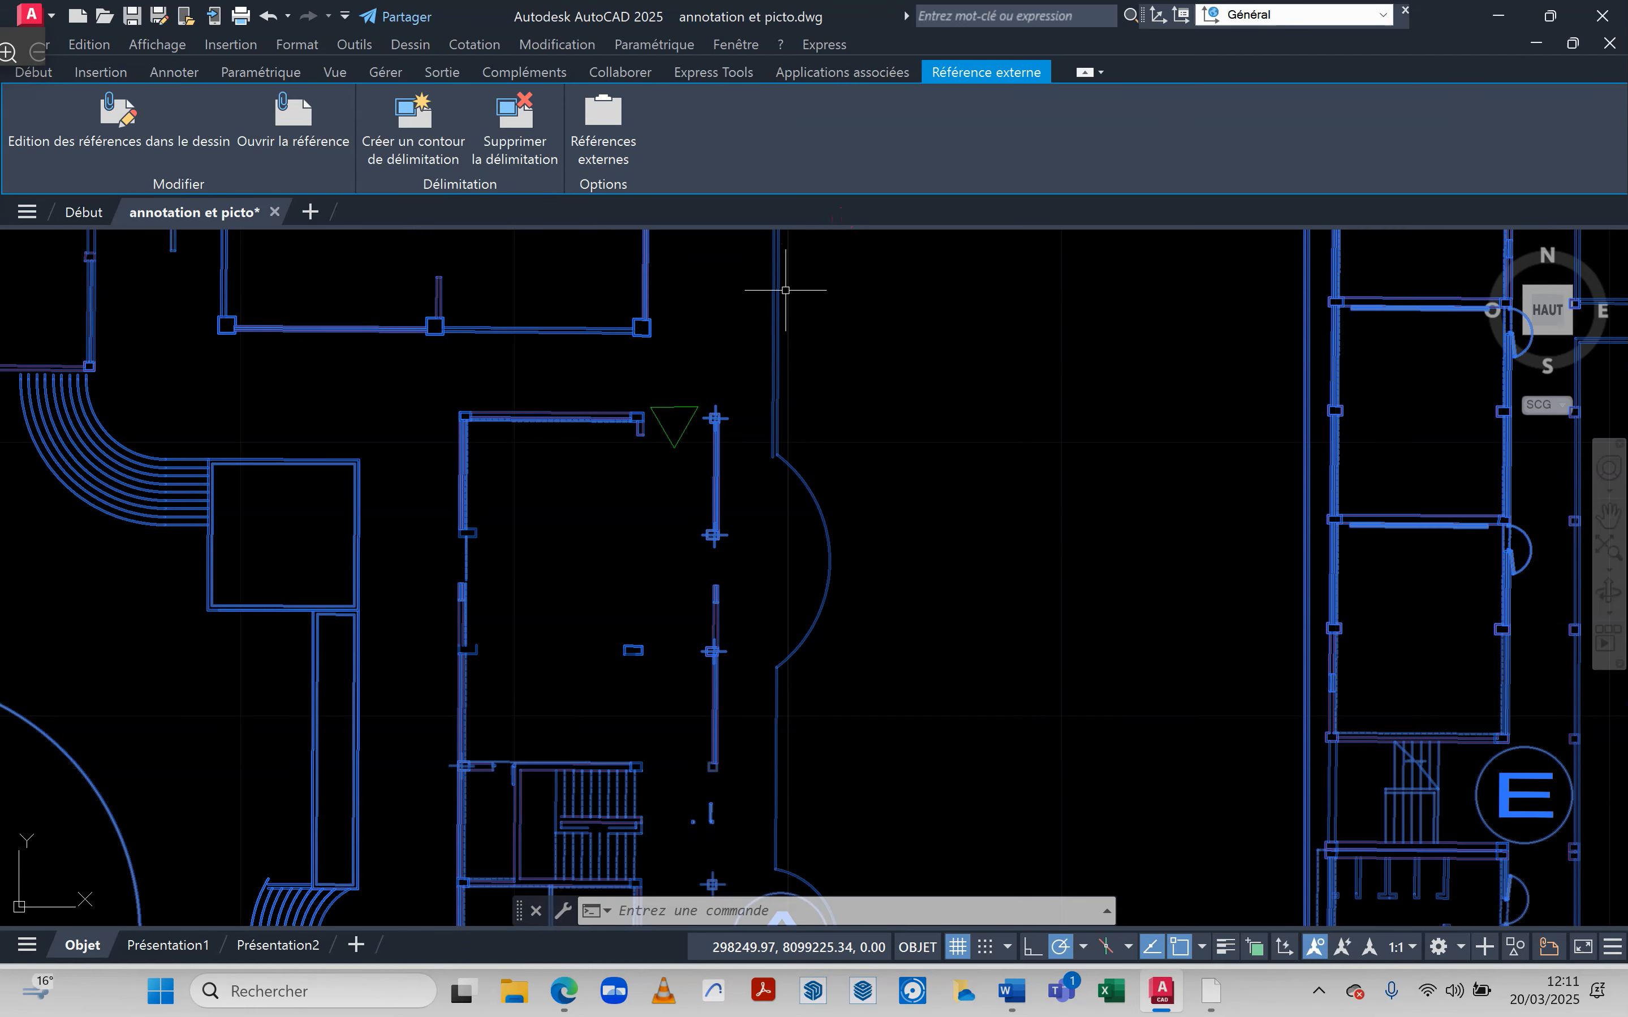
pyautogui.press('Escape')
pyautogui.scroll(-5, 722, 440)
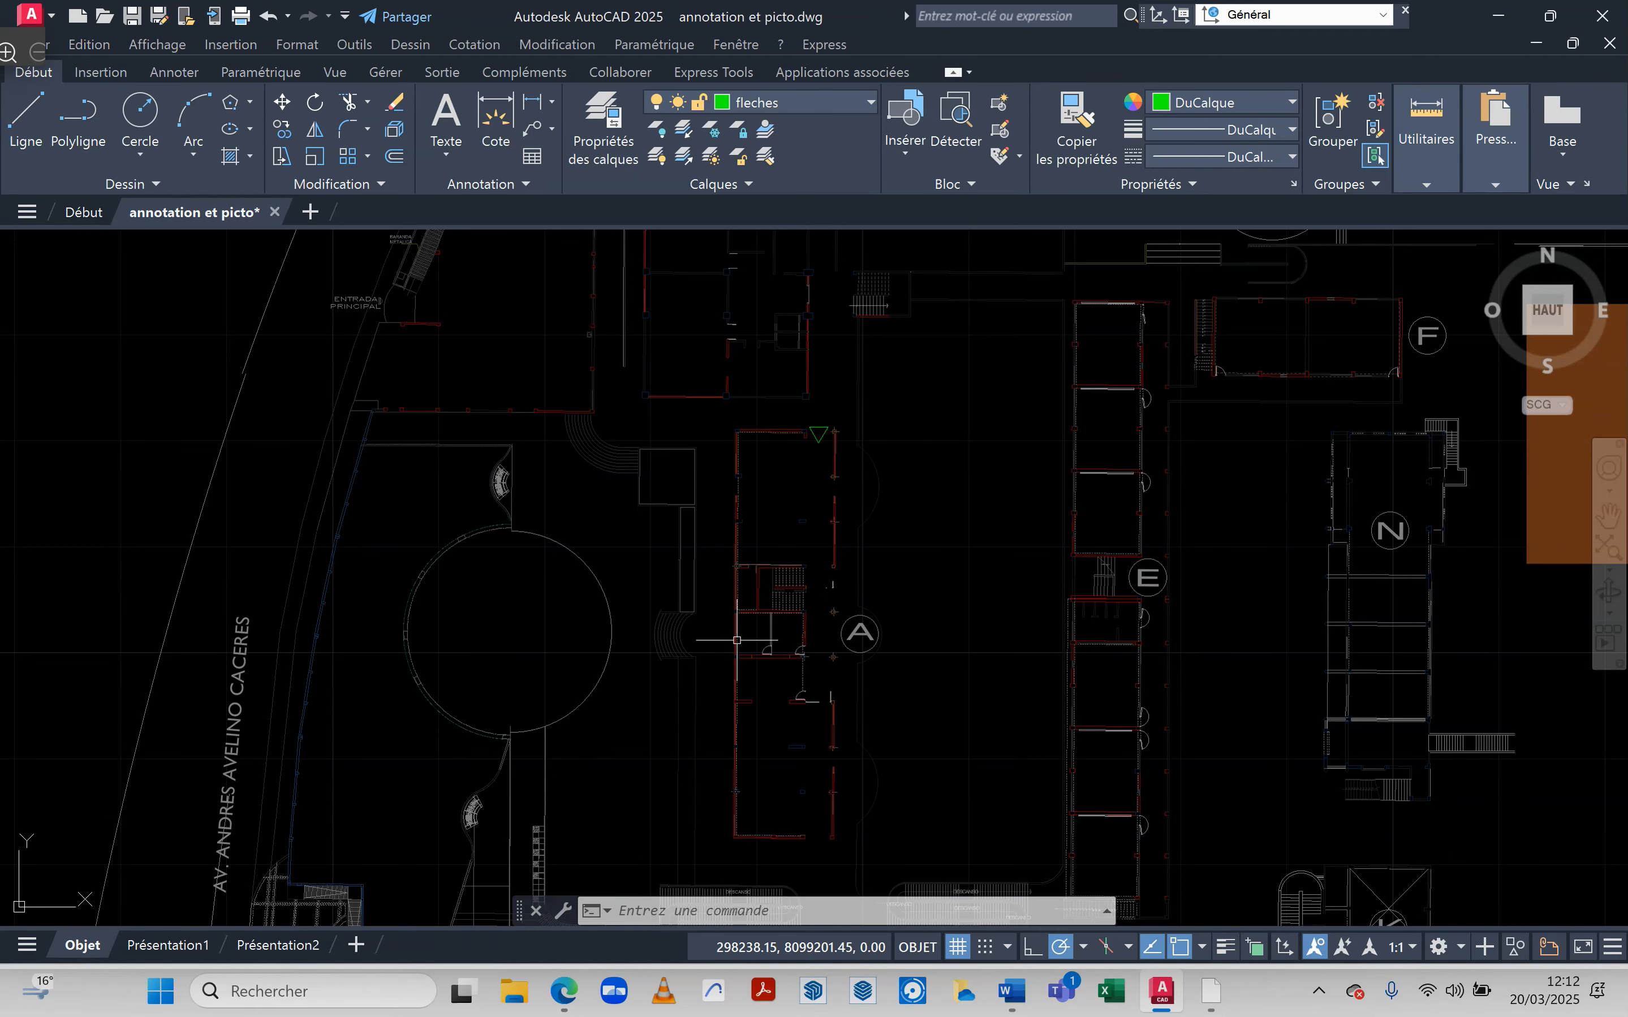
pyautogui.click(736, 564)
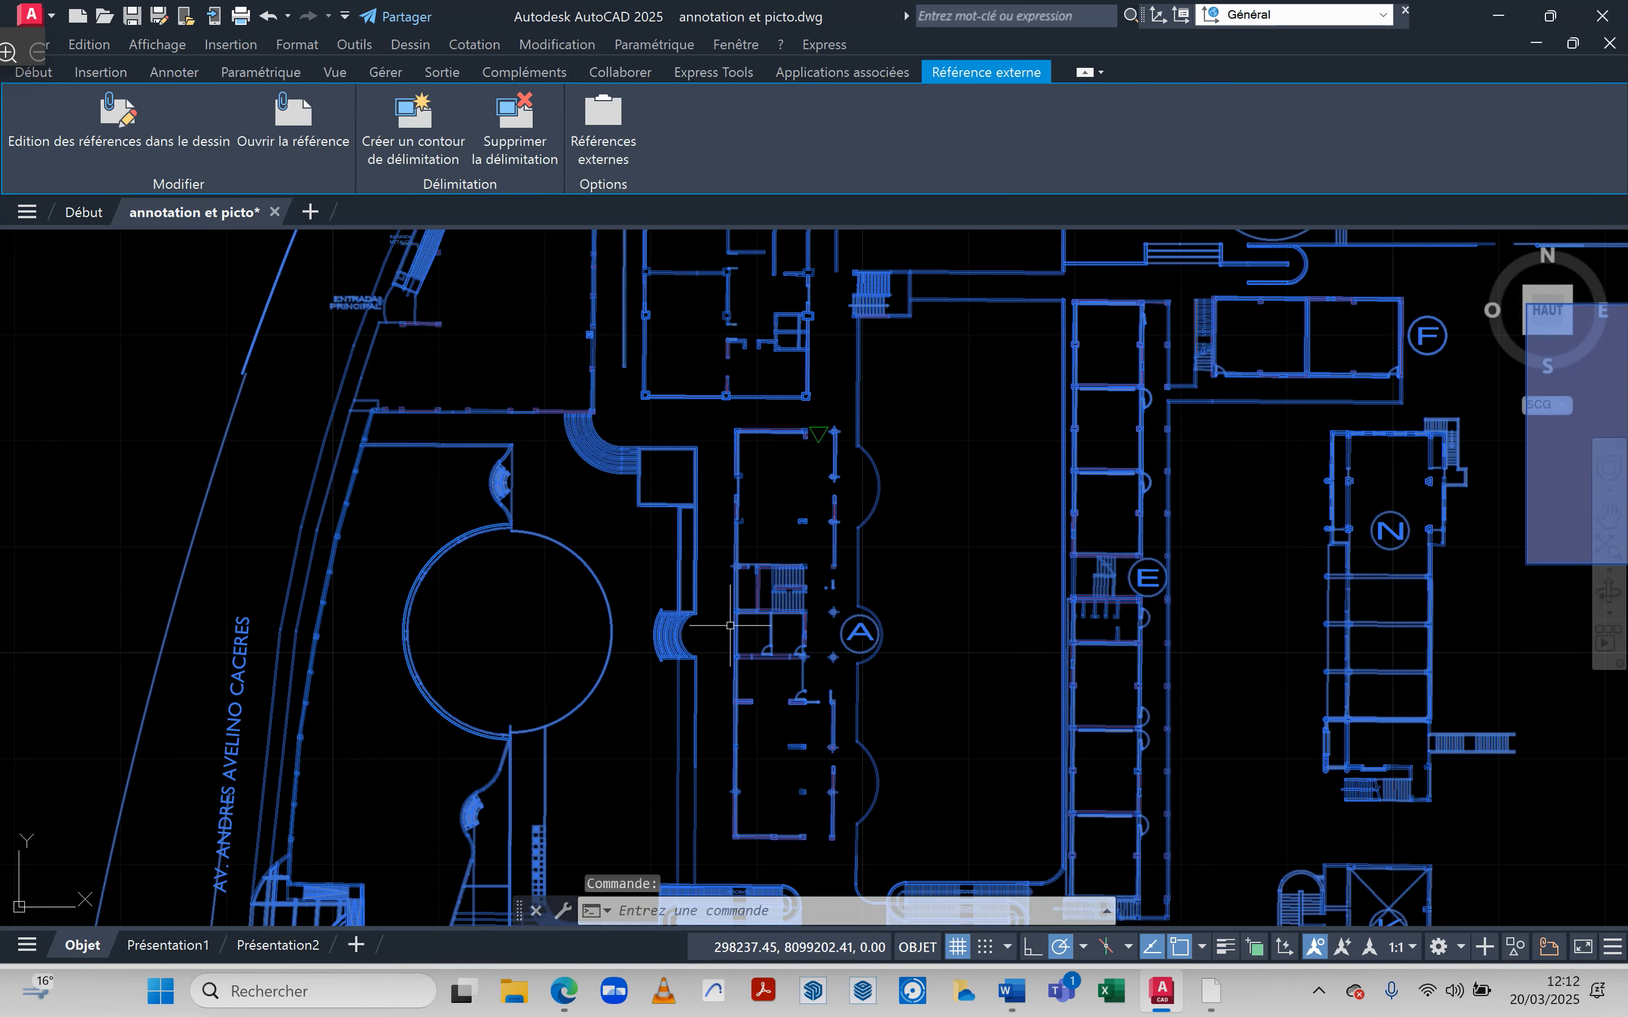
pyautogui.click(603, 129)
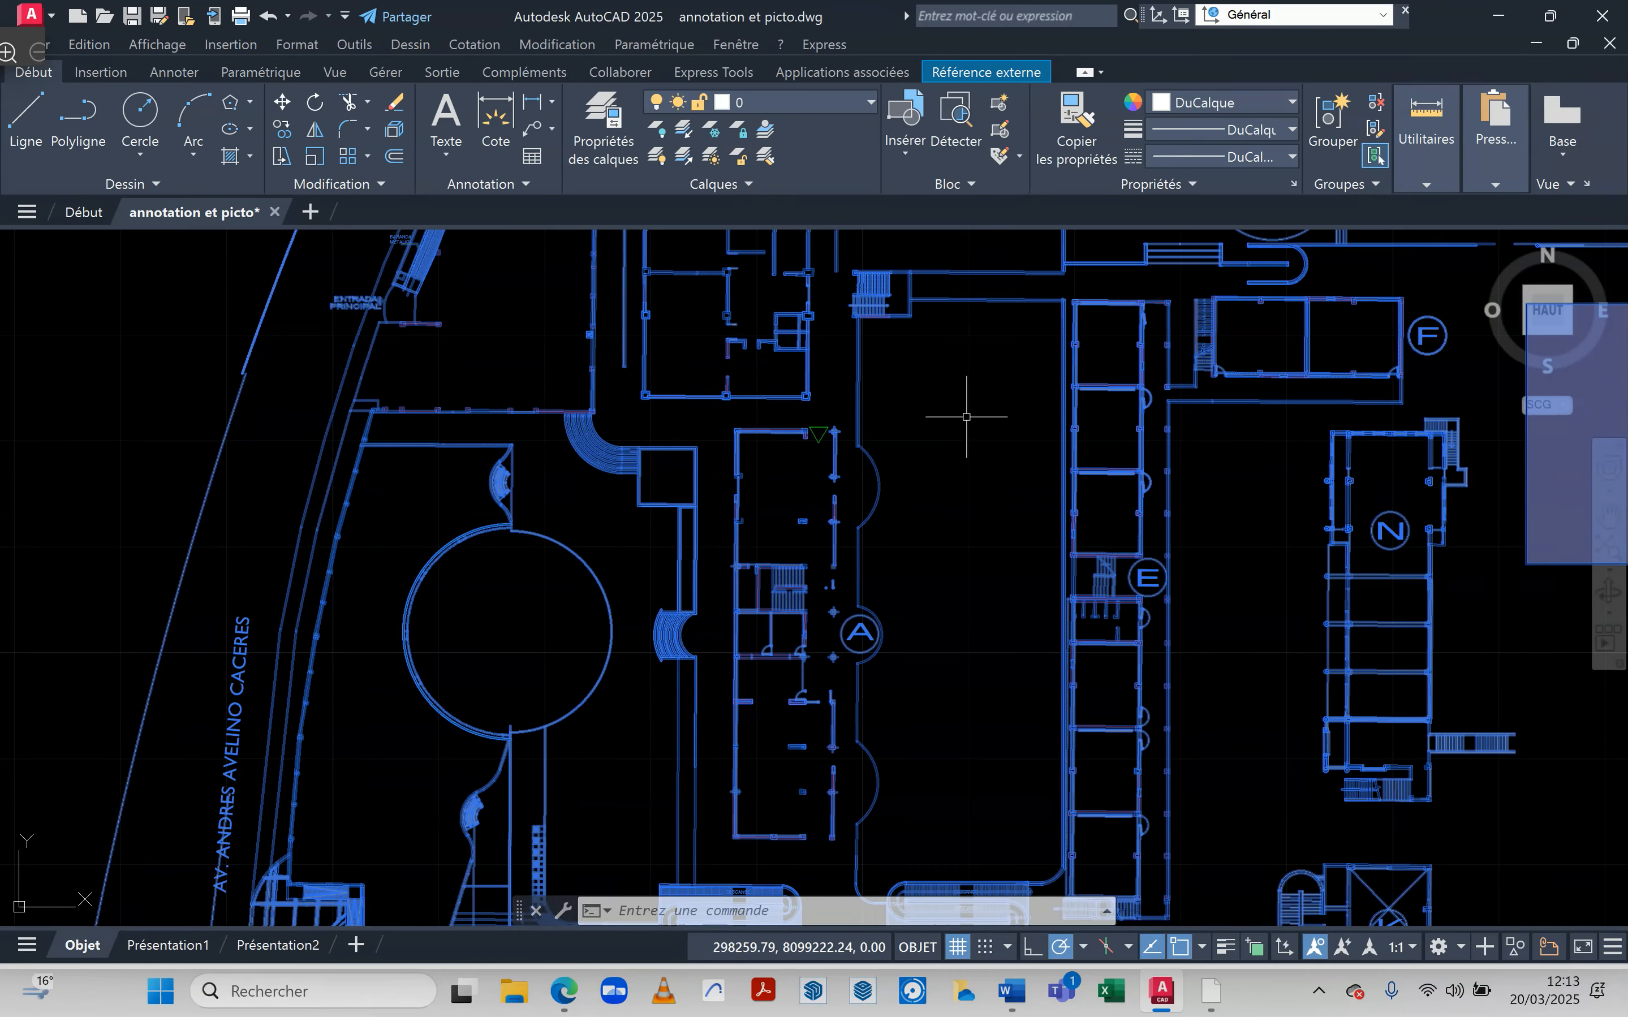
# - Save the annotation et picto drawing
pyautogui.click(67, 100)
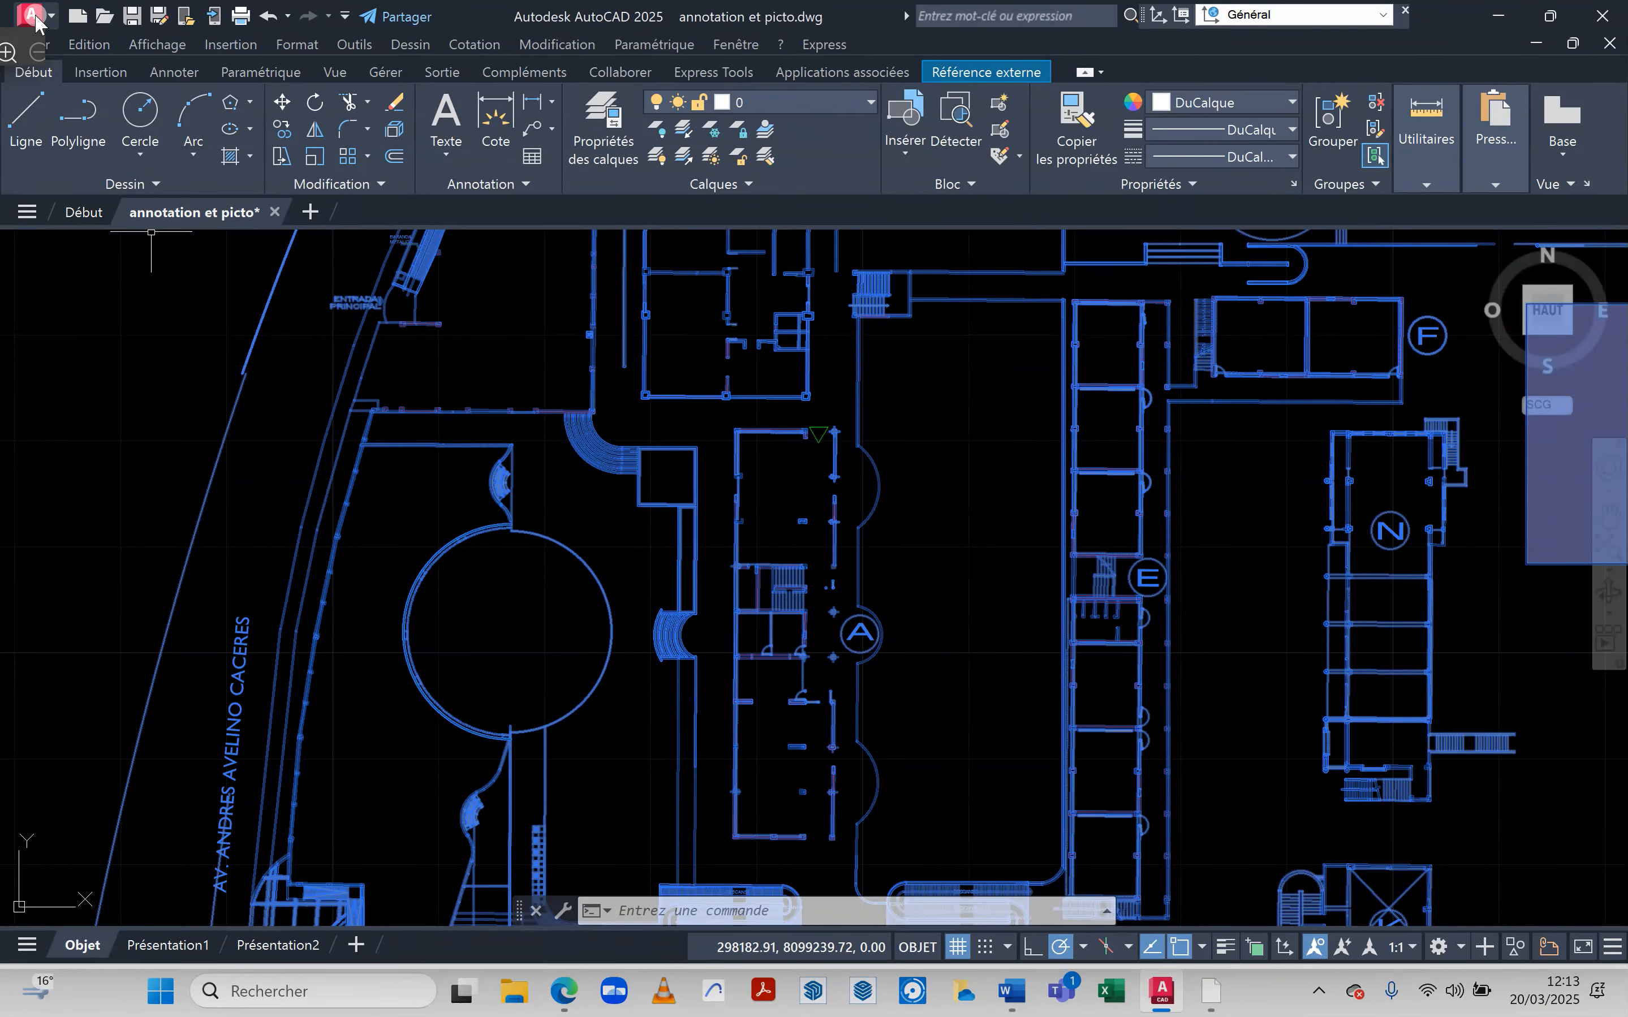
pyautogui.click(52, 14)
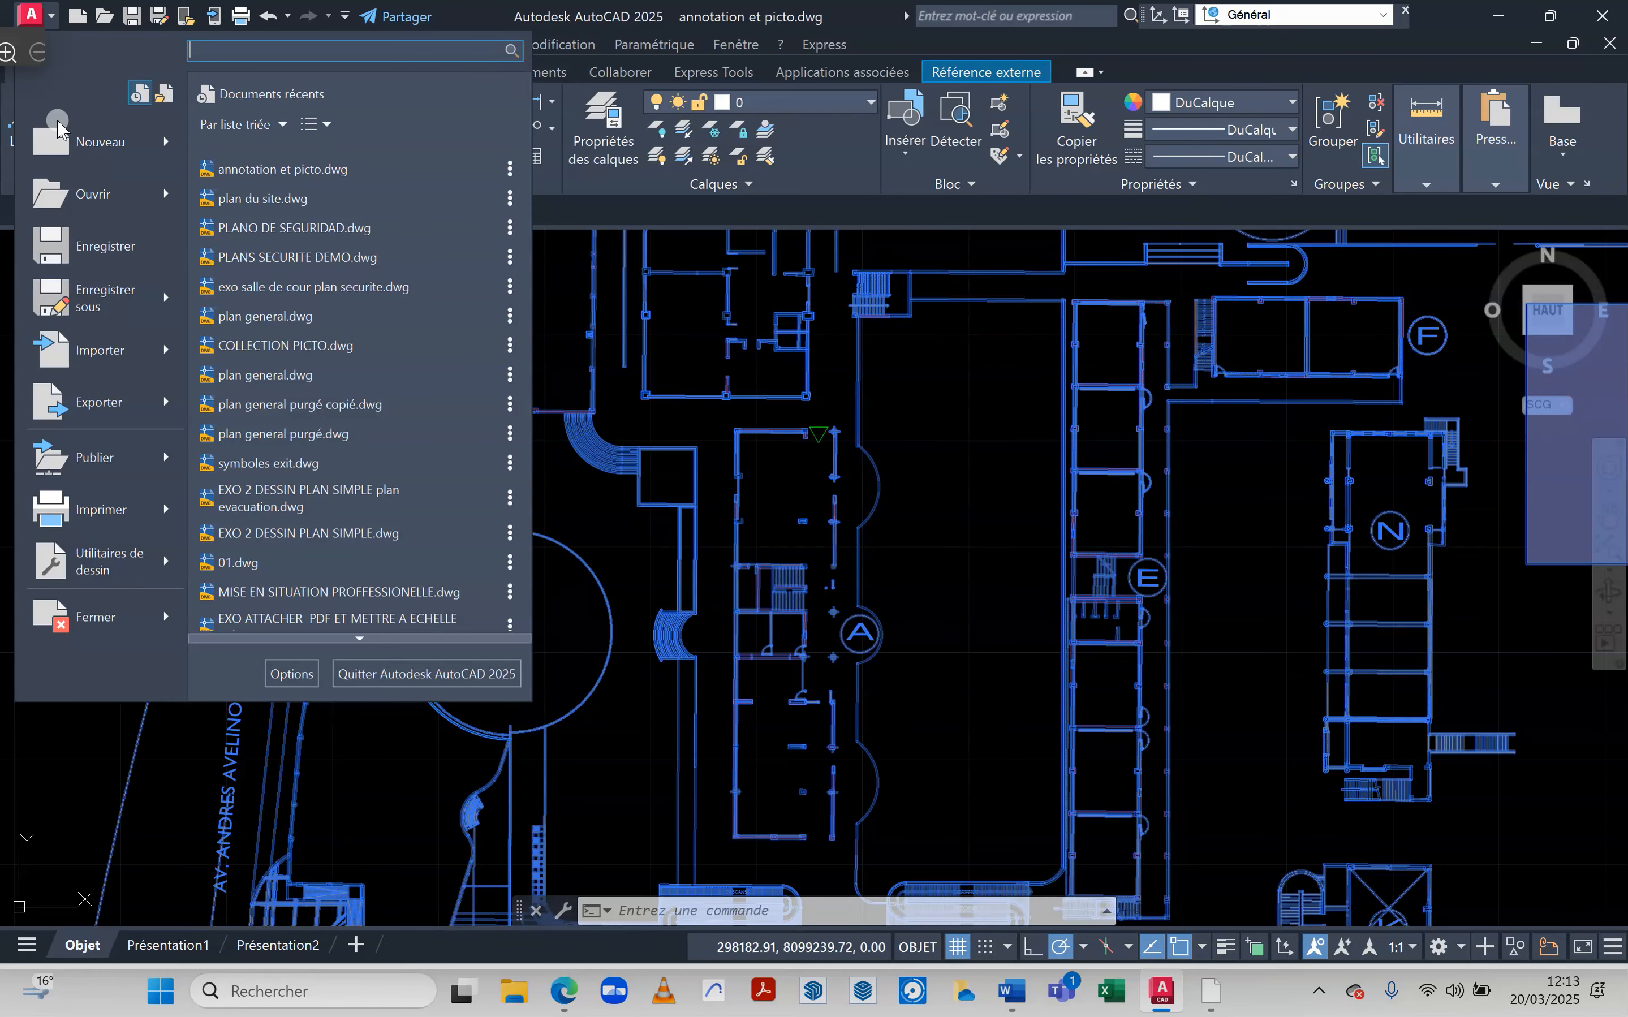
pyautogui.click(95, 250)
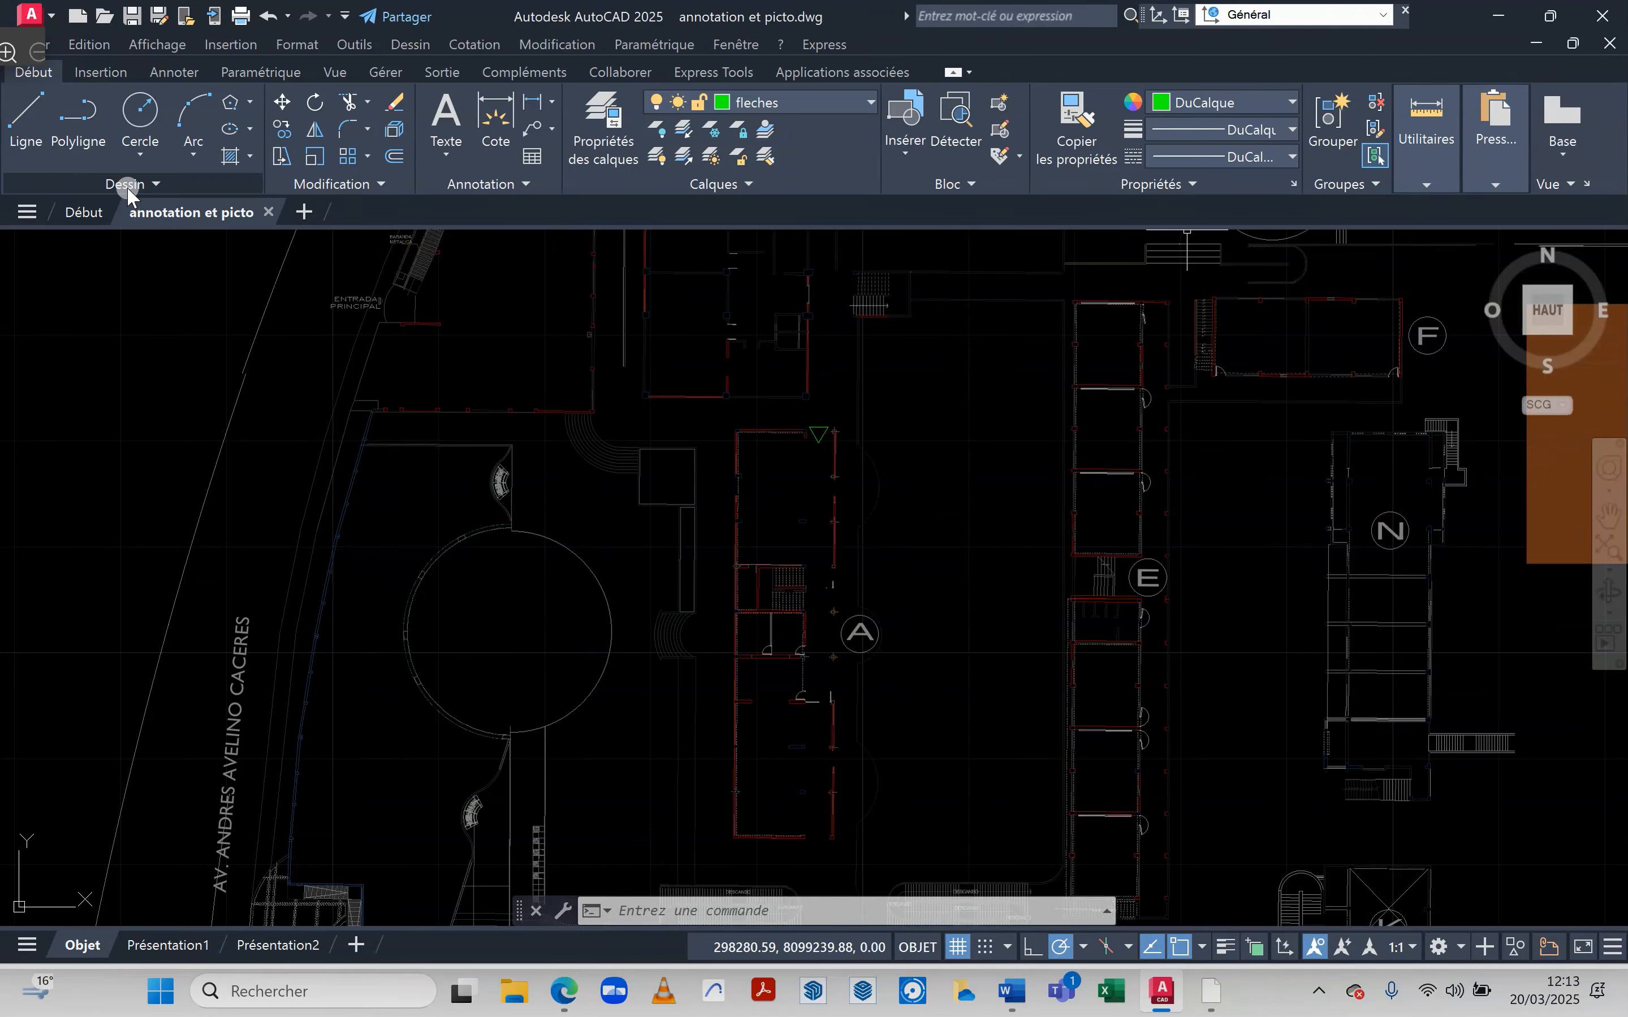
# - Close annotation et picto, reopen it from the recent drawings, and check the referenced site plan by selecting it
pyautogui.click(1611, 46)
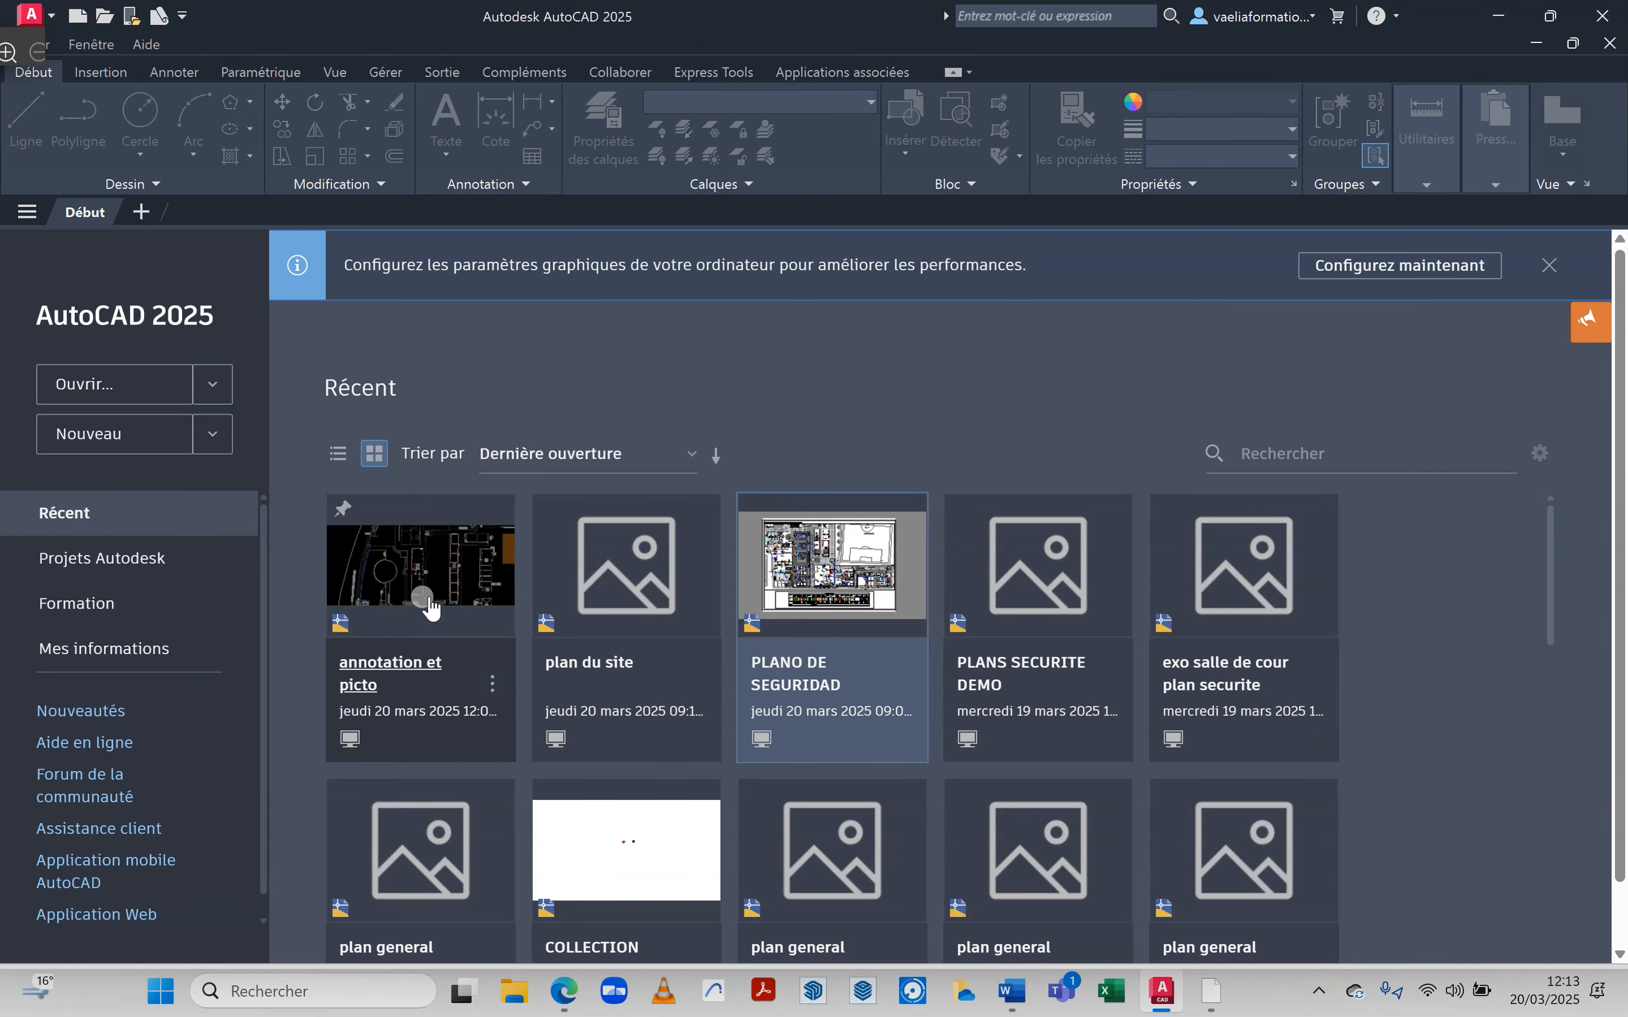
pyautogui.click(434, 602)
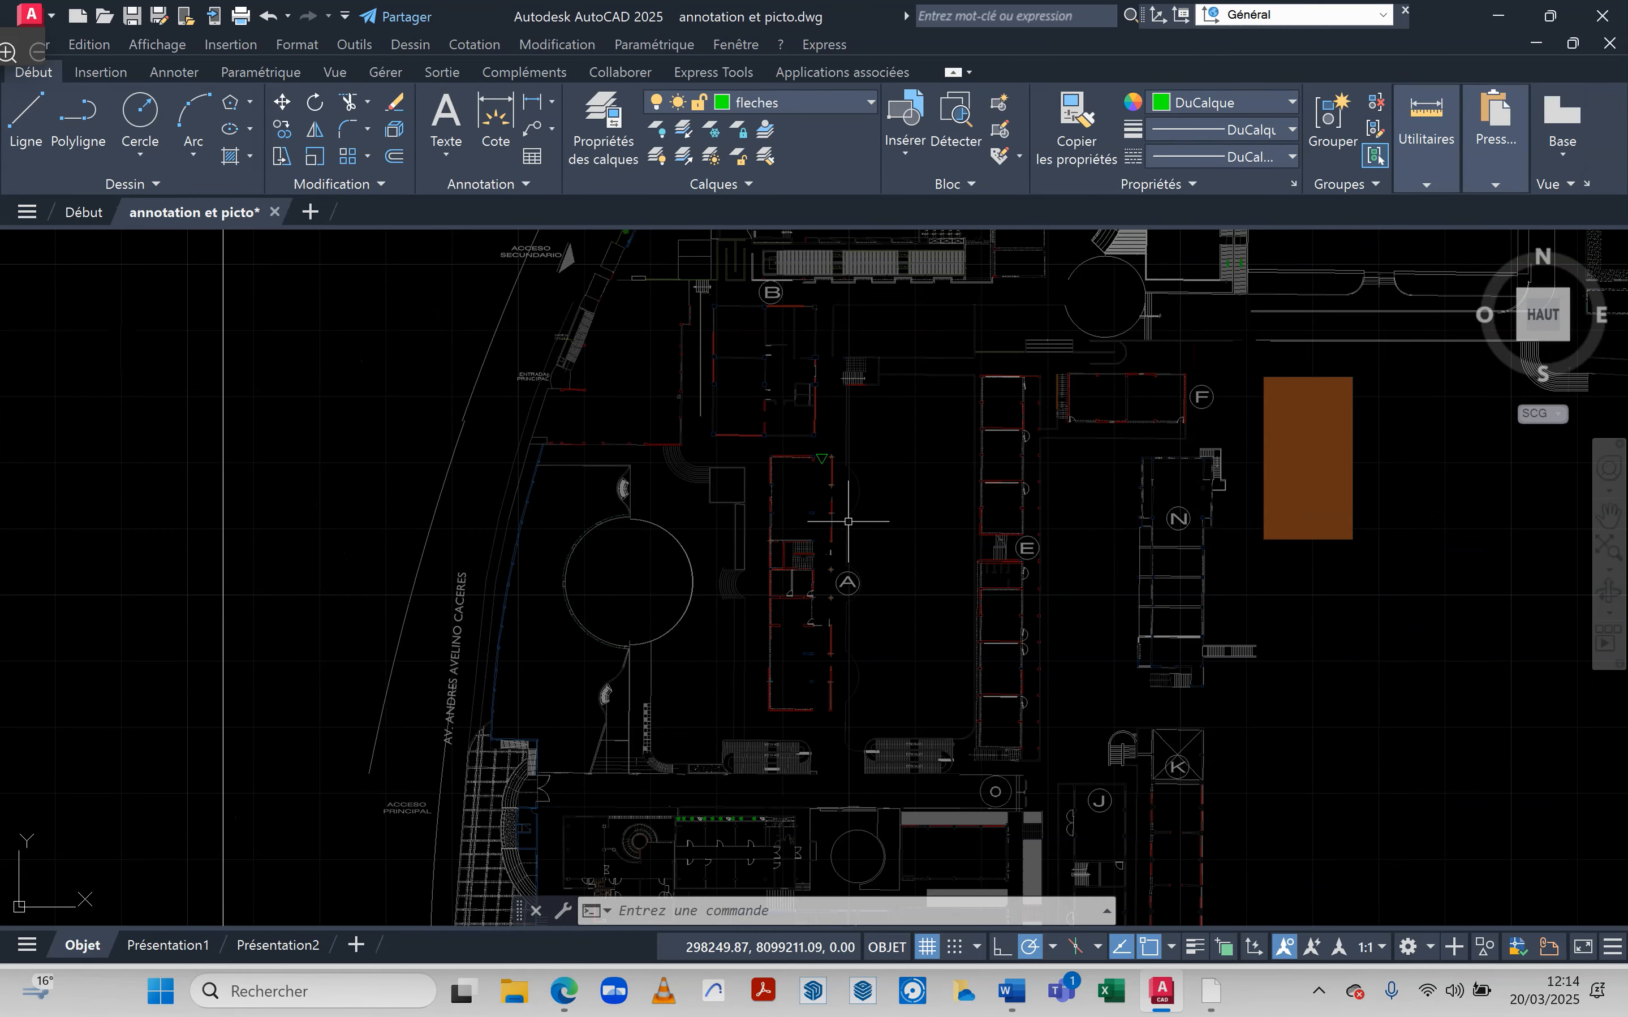
pyautogui.press('Return')
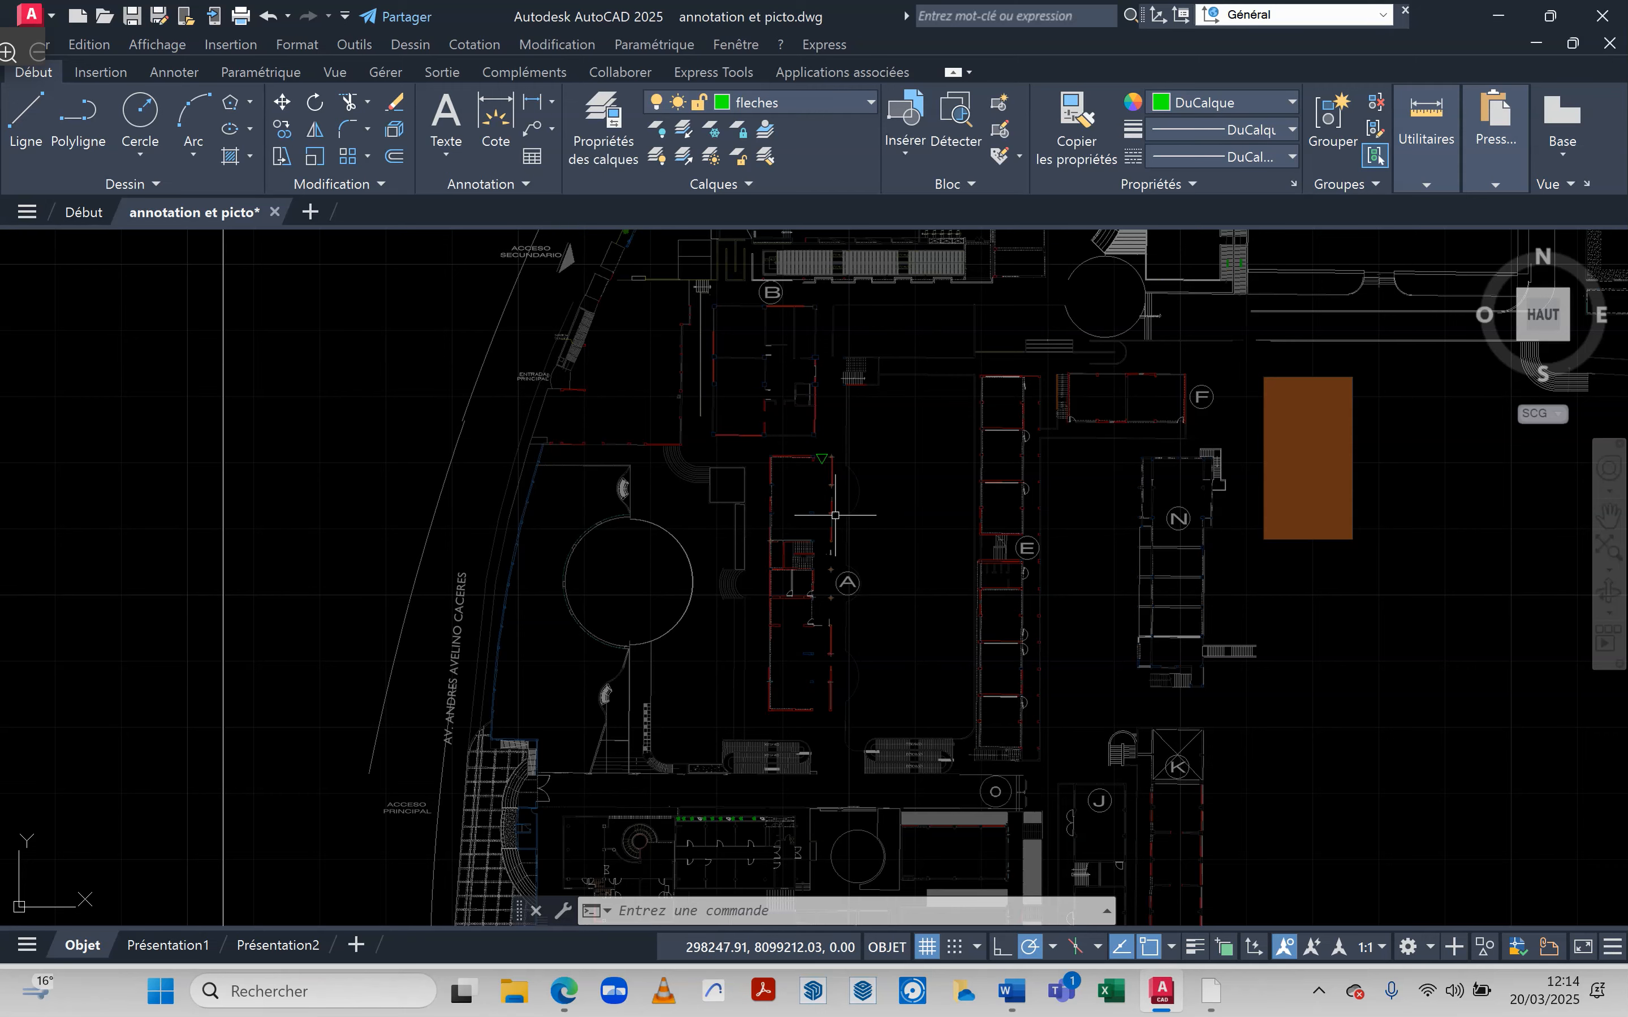
pyautogui.click(845, 523)
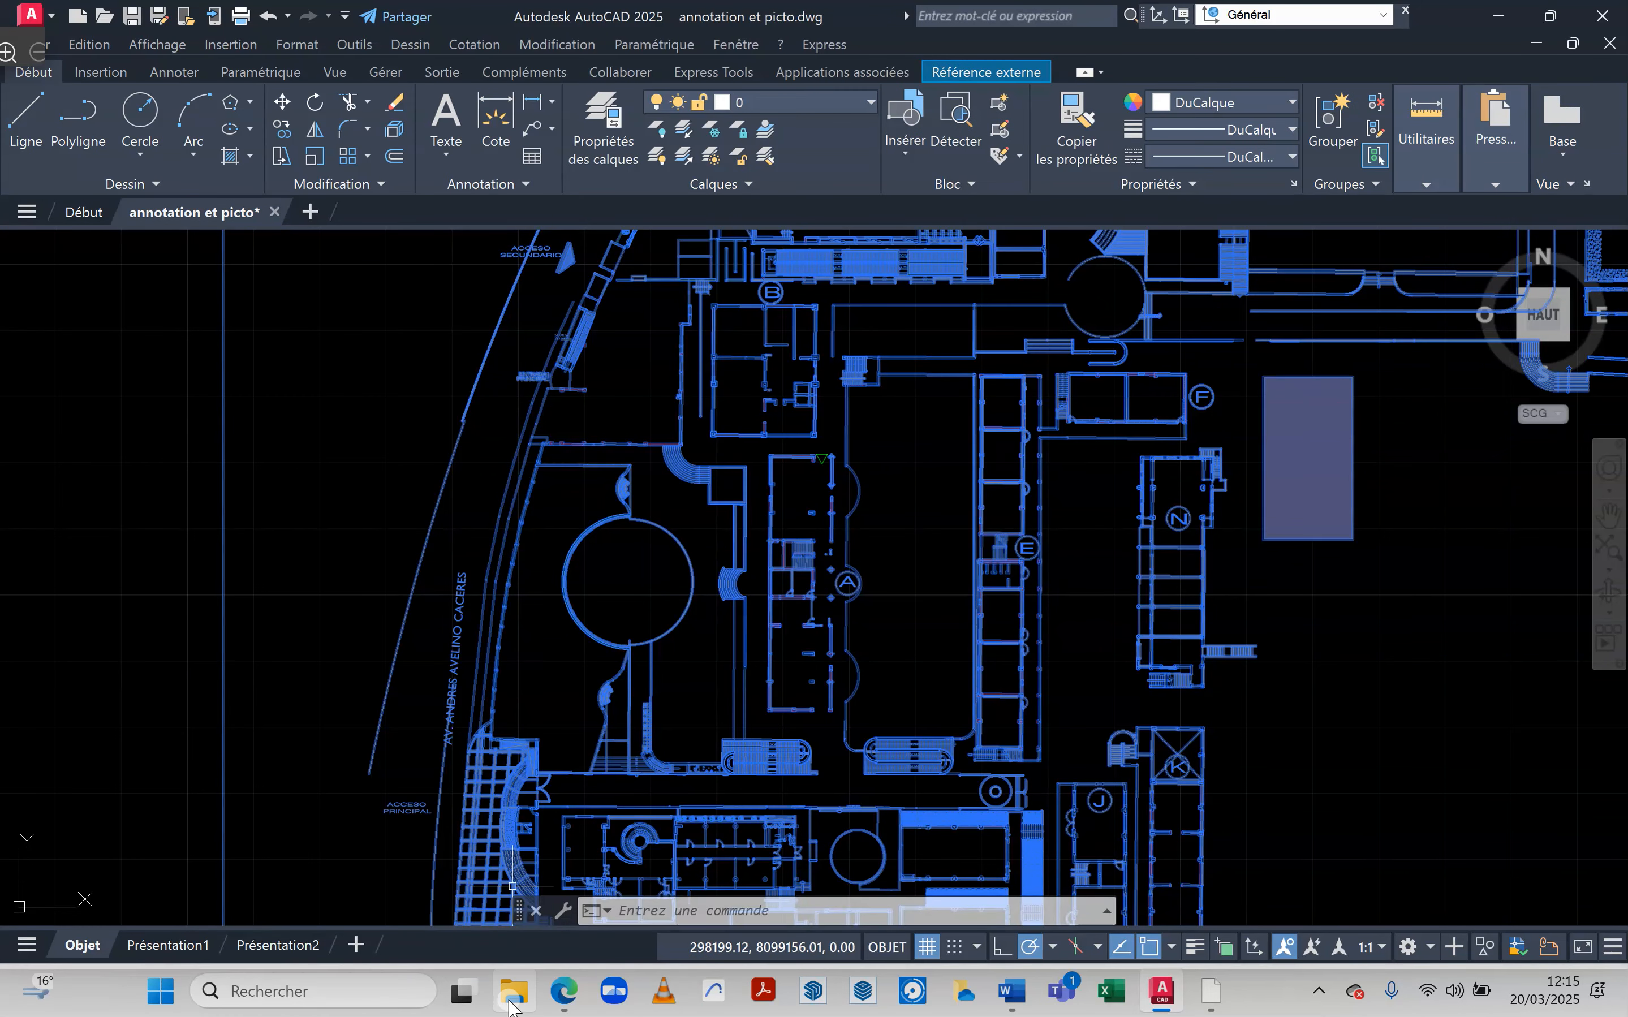
# - In File Explorer, move plan du site.dwg from the formation autoCAD avancé folder to the Bureau folder, and return to AutoCAD
pyautogui.click(510, 998)
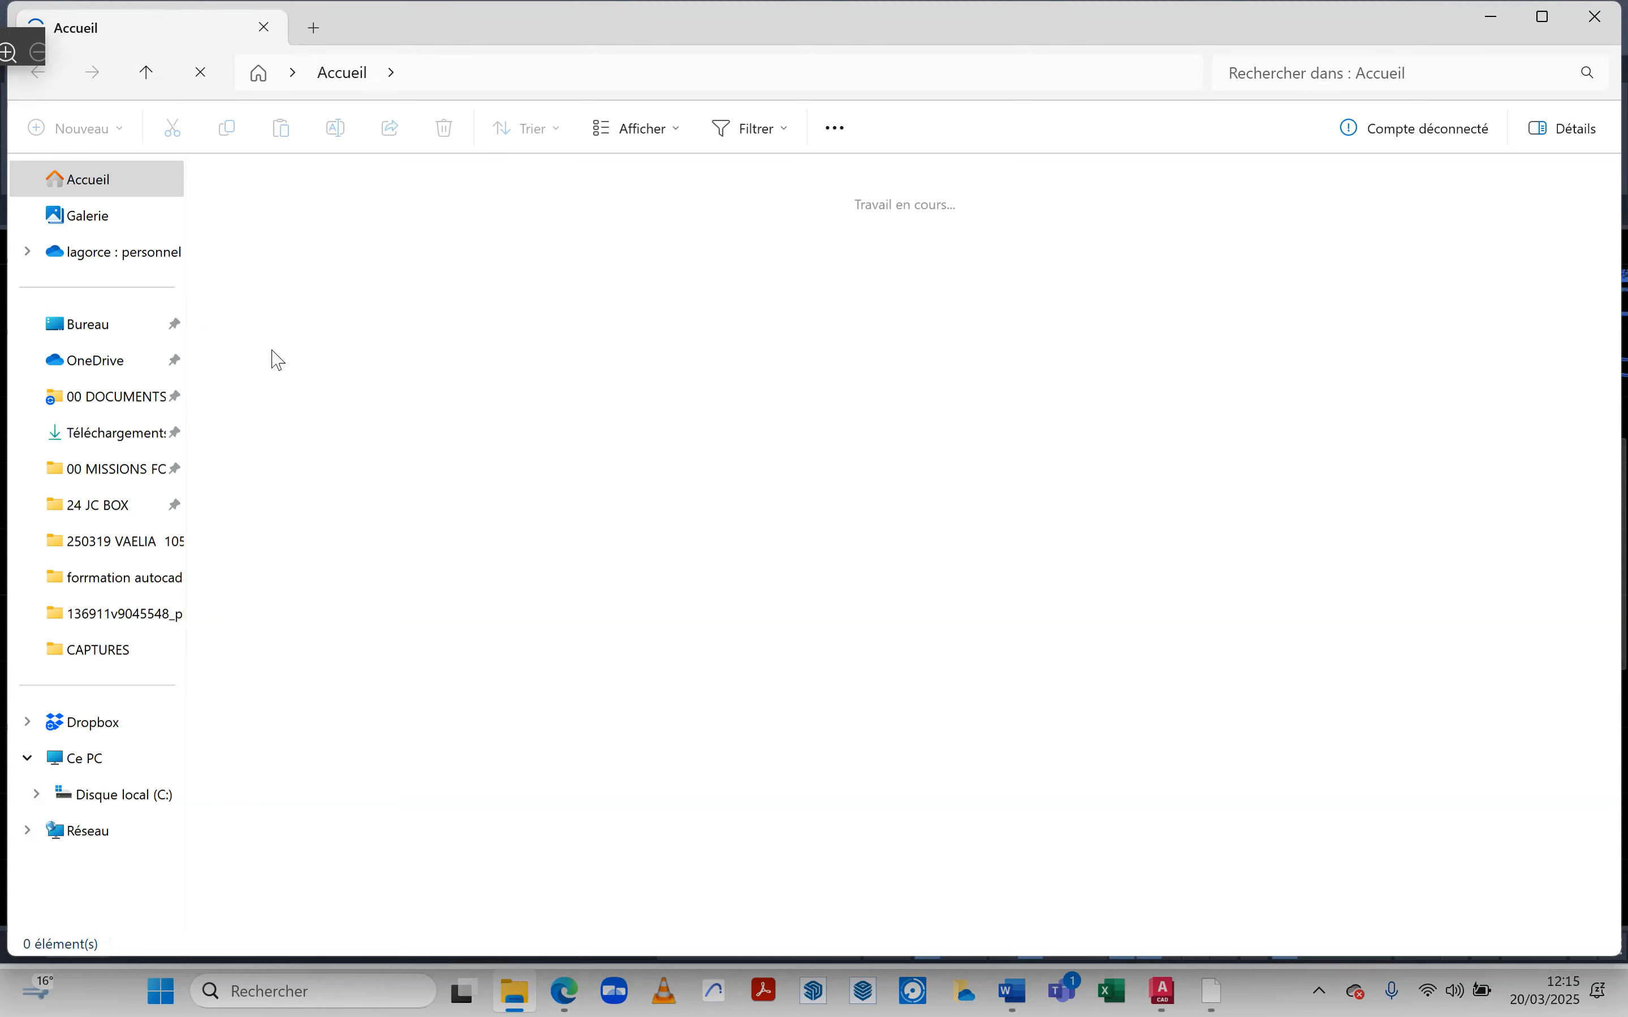
pyautogui.click(250, 313)
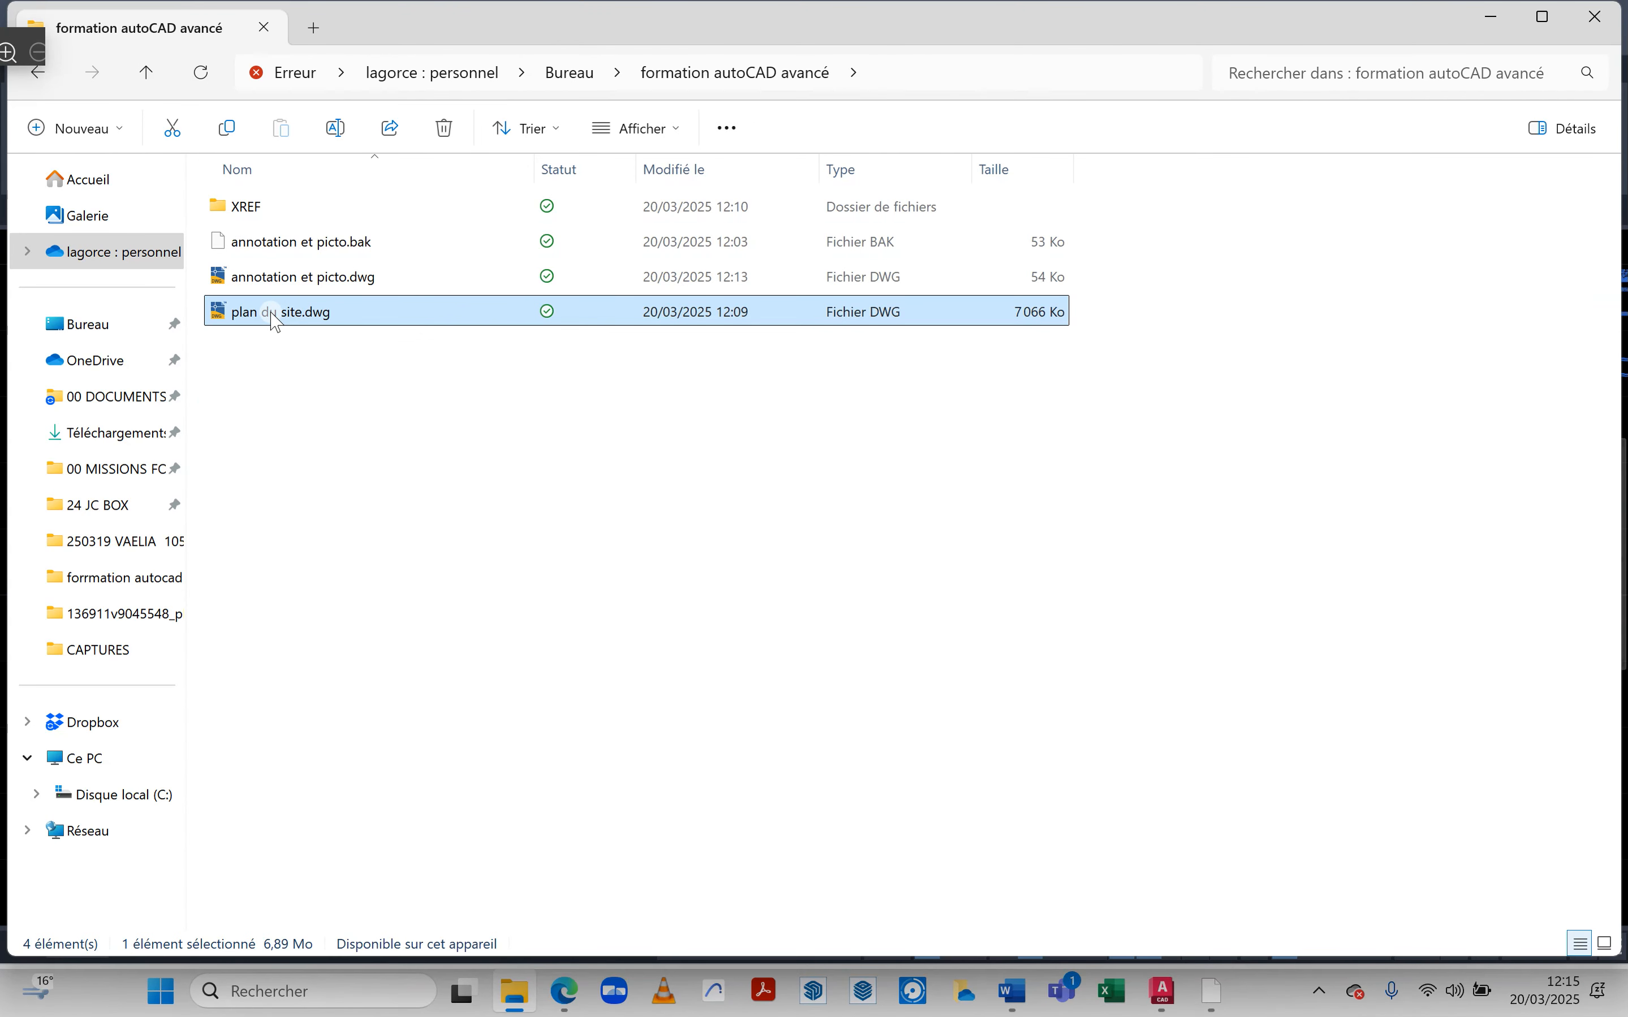
pyautogui.click(271, 312)
pyautogui.moveTo(272, 313); pyautogui.dragTo(85, 329)
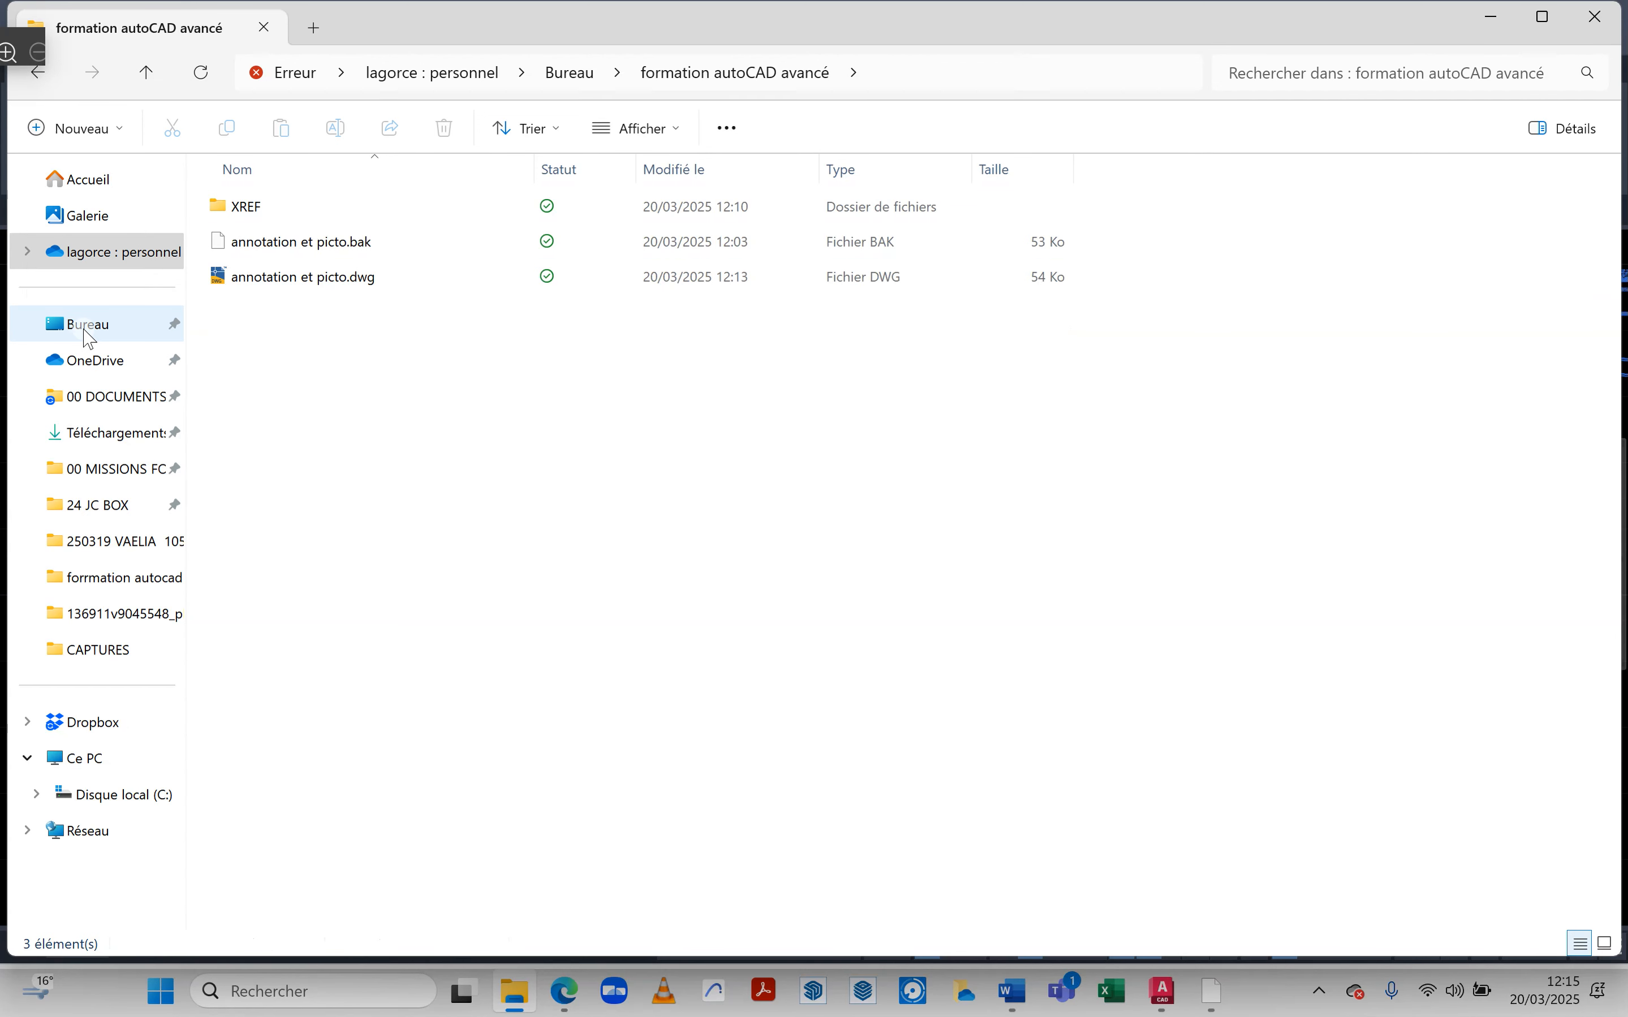
pyautogui.click(1492, 19)
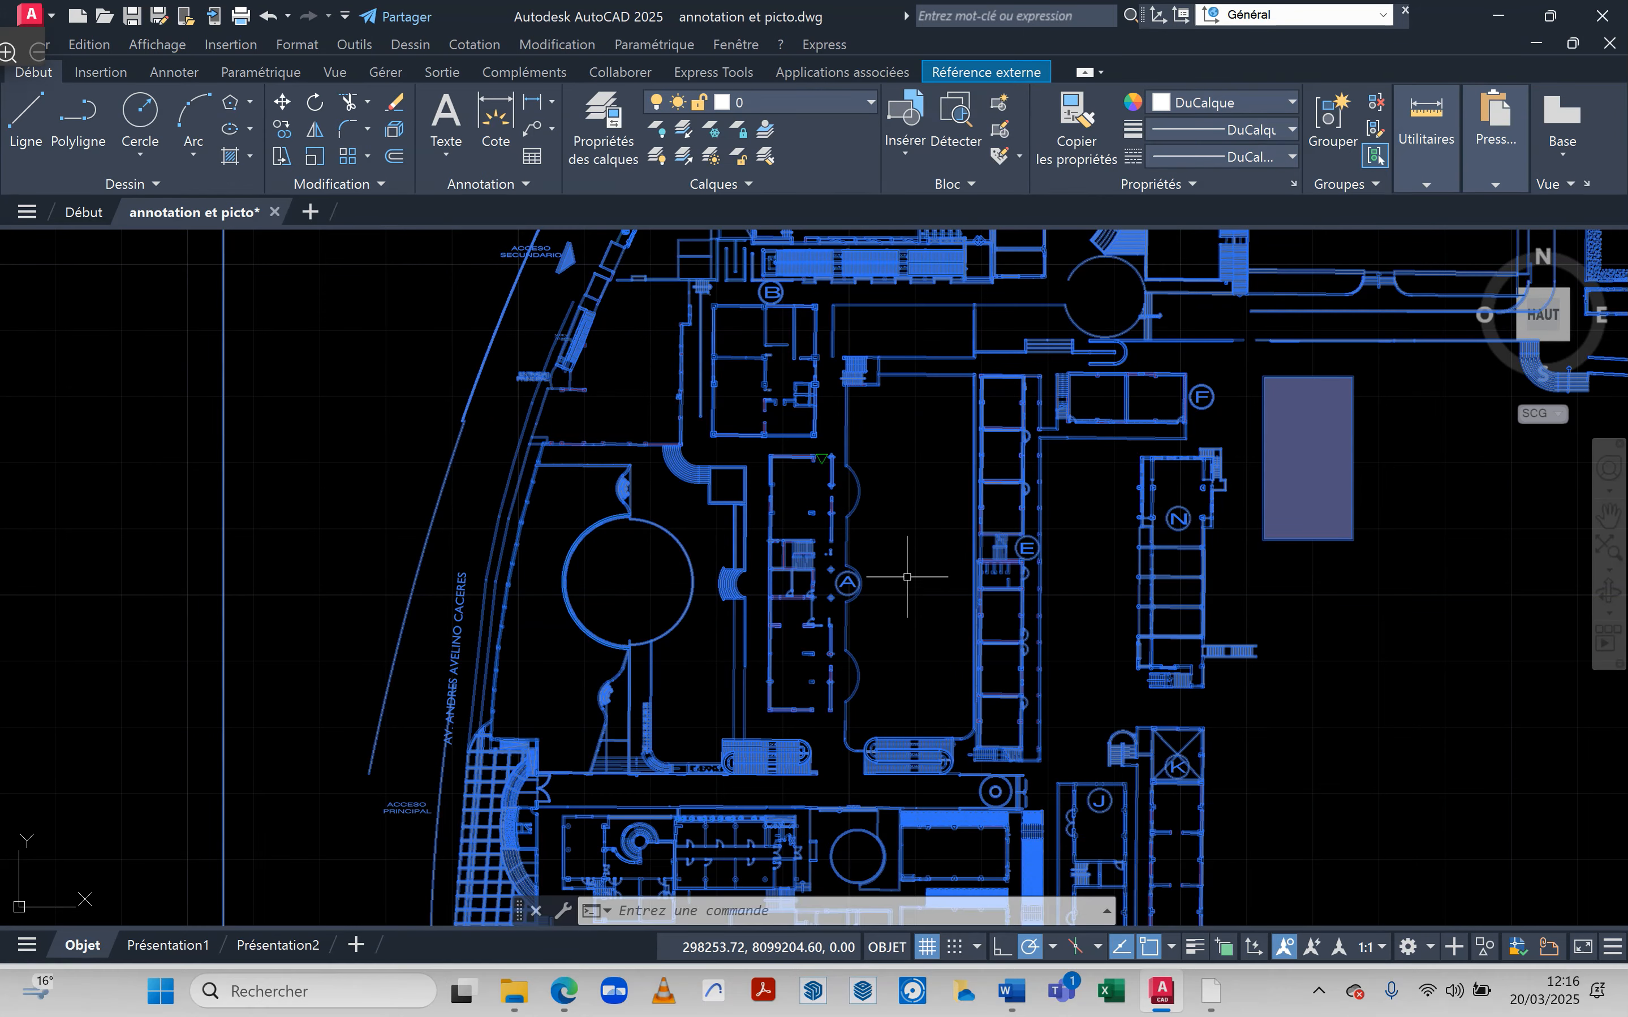
# - Close and reopen the annotation et picto drawing, choosing to open the External References palette for the unresolved reference file
pyautogui.scroll(-3, 874, 565)
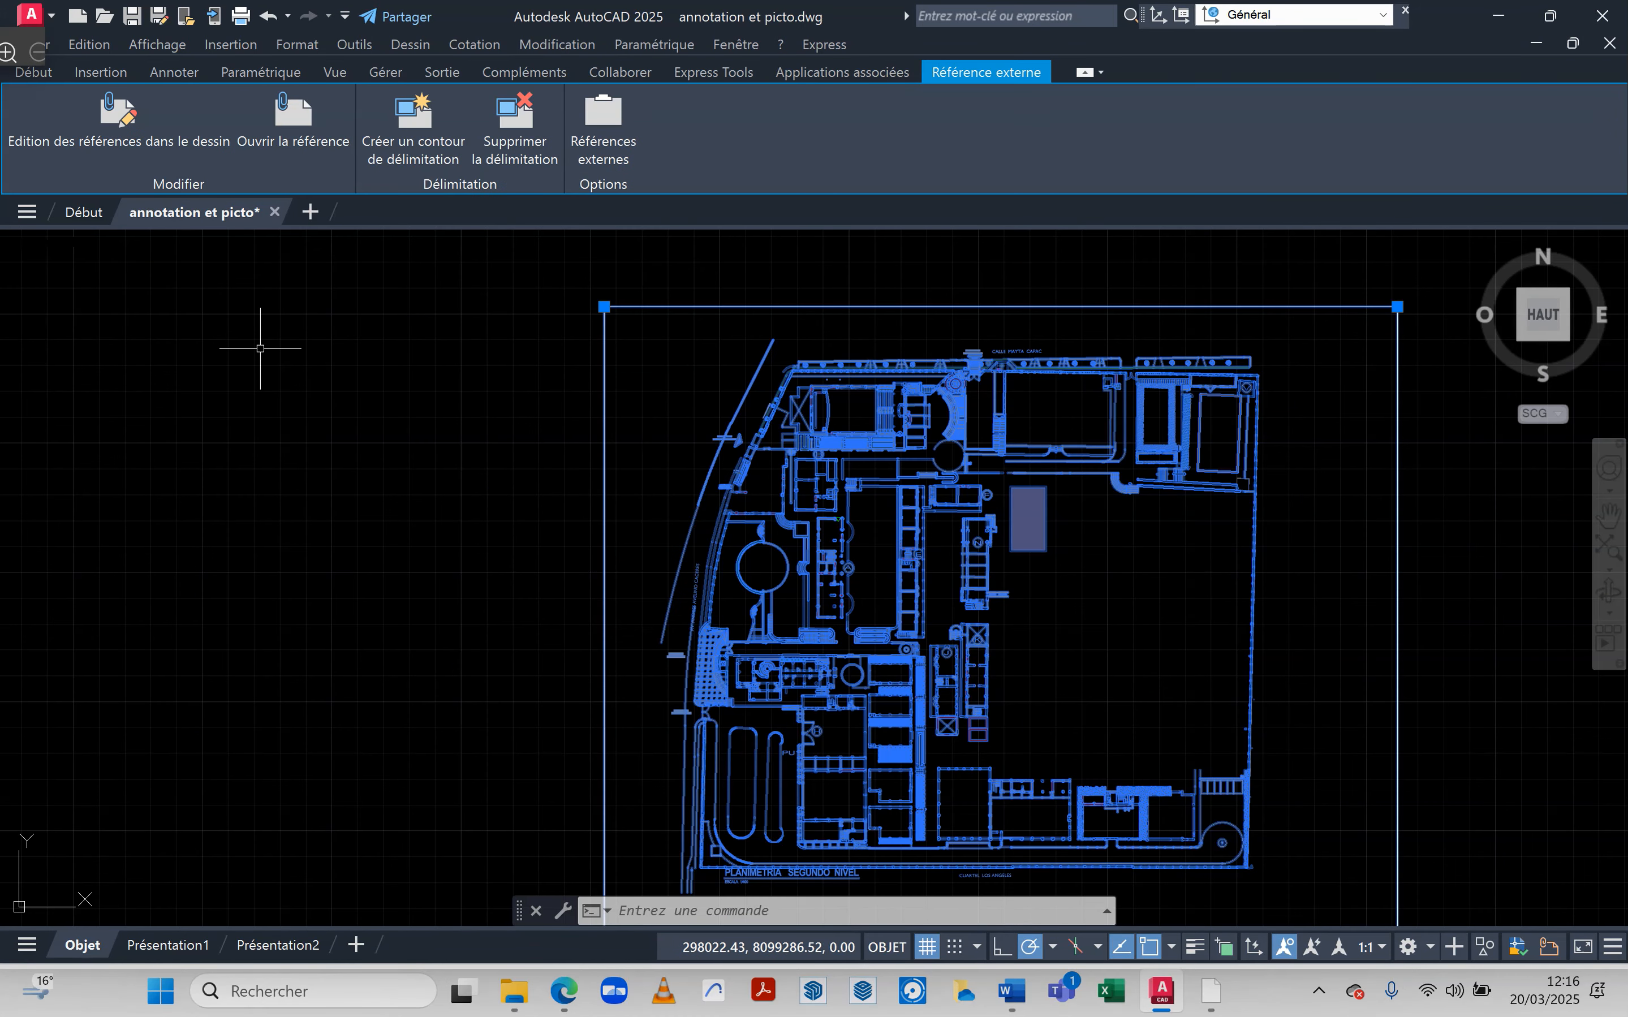
pyautogui.click(280, 207)
pyautogui.click(275, 209)
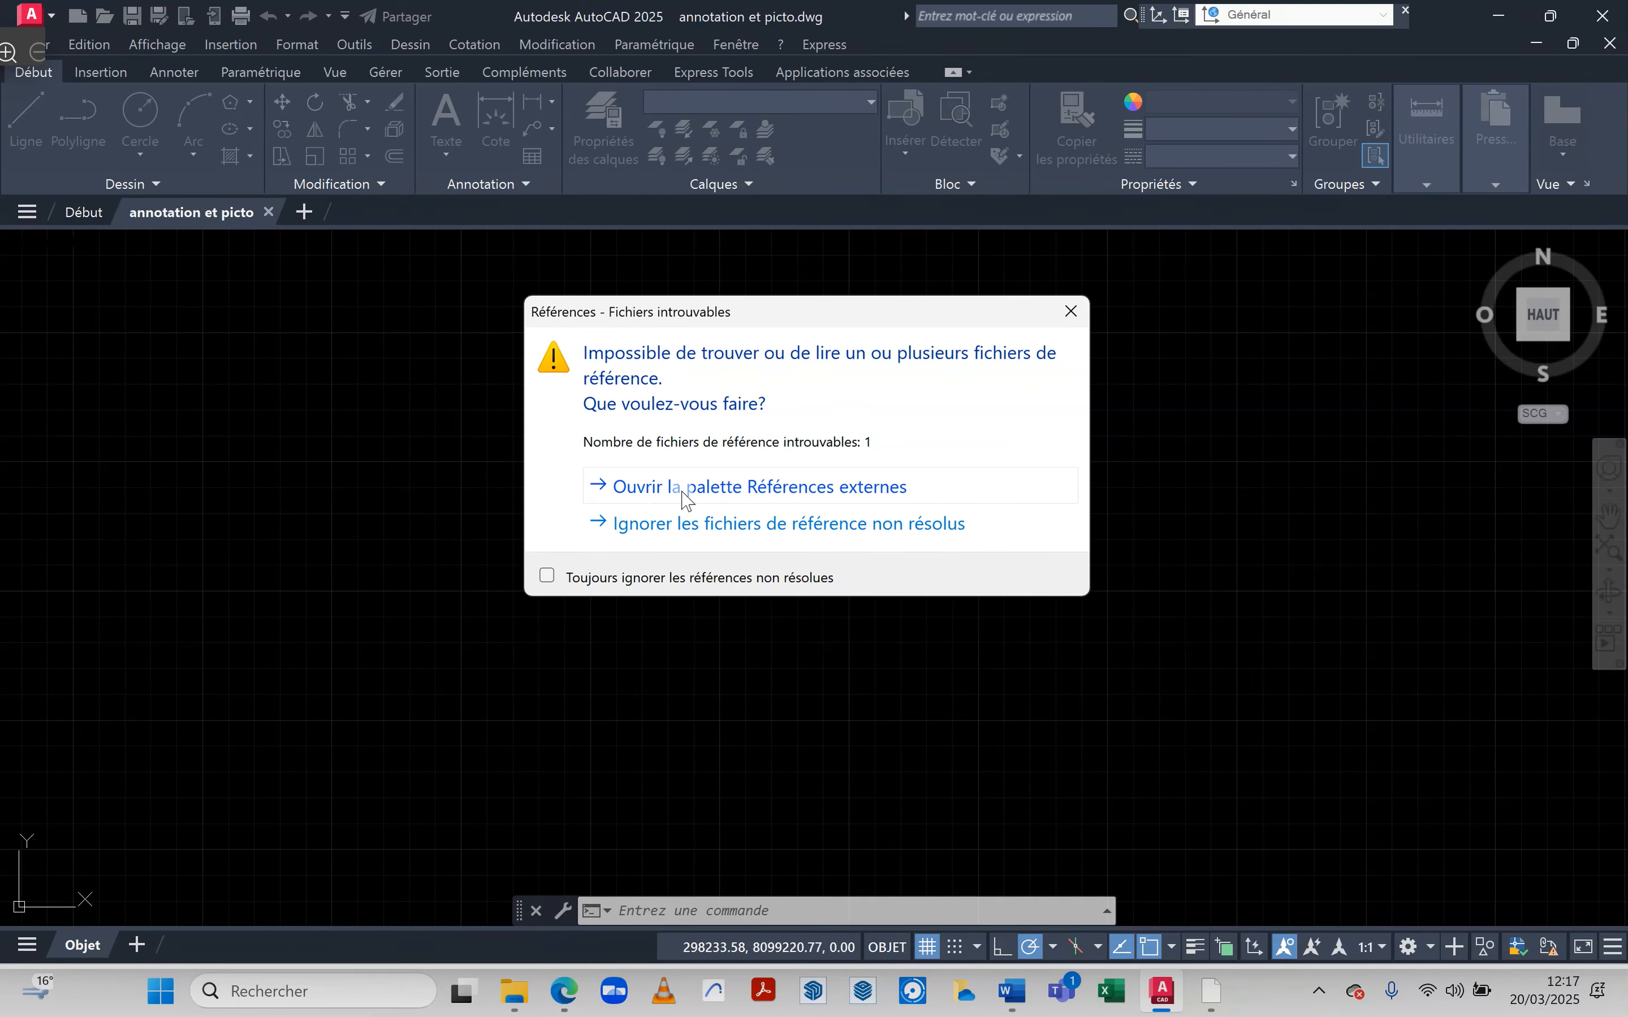
pyautogui.click(832, 490)
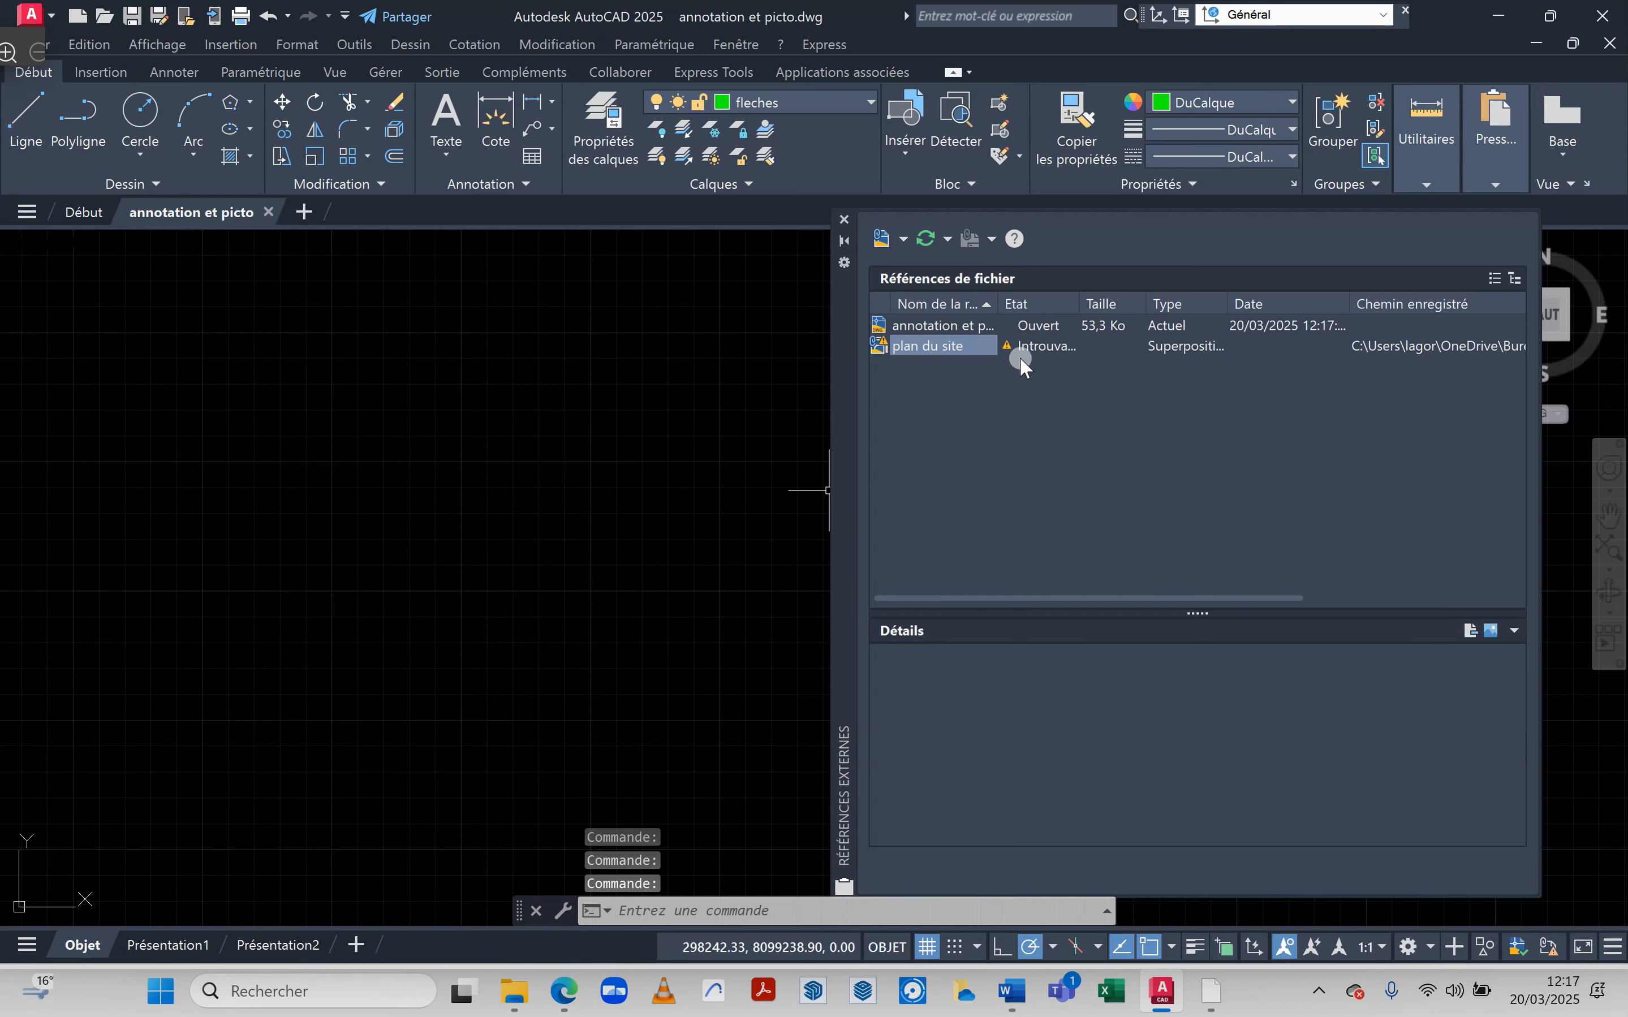
# - Select the plan du site reference and examine its status and saved path in the details
pyautogui.moveTo(1009, 343)
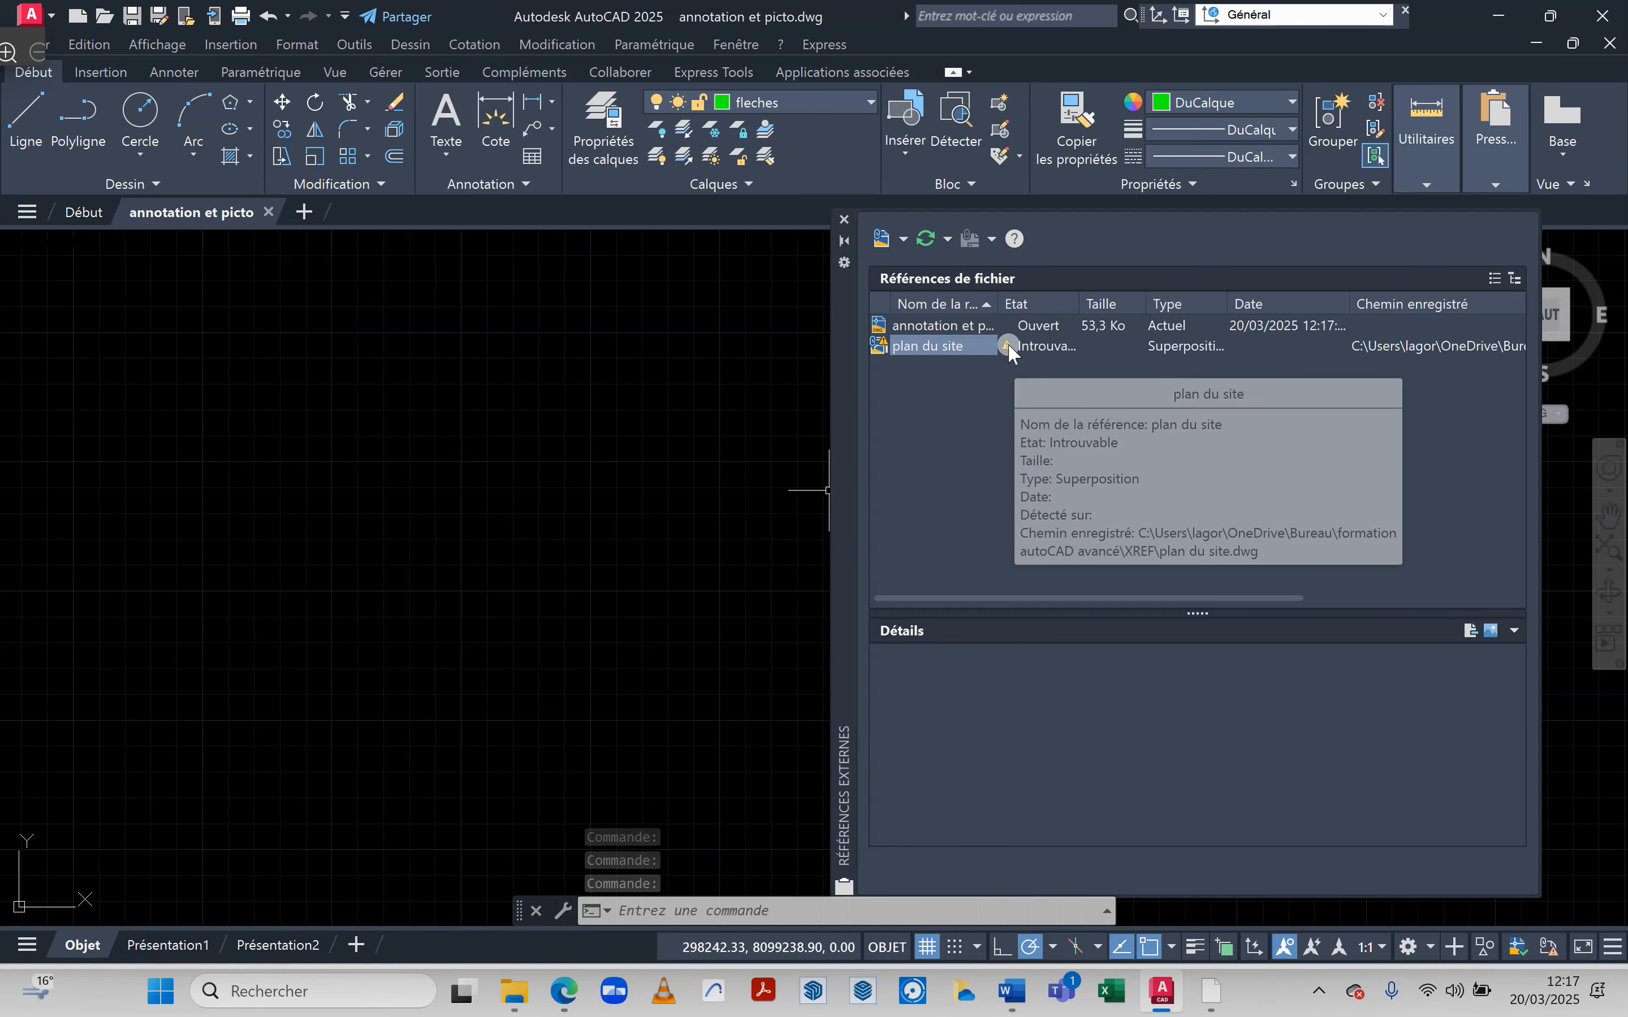
pyautogui.click(979, 416)
pyautogui.click(956, 345)
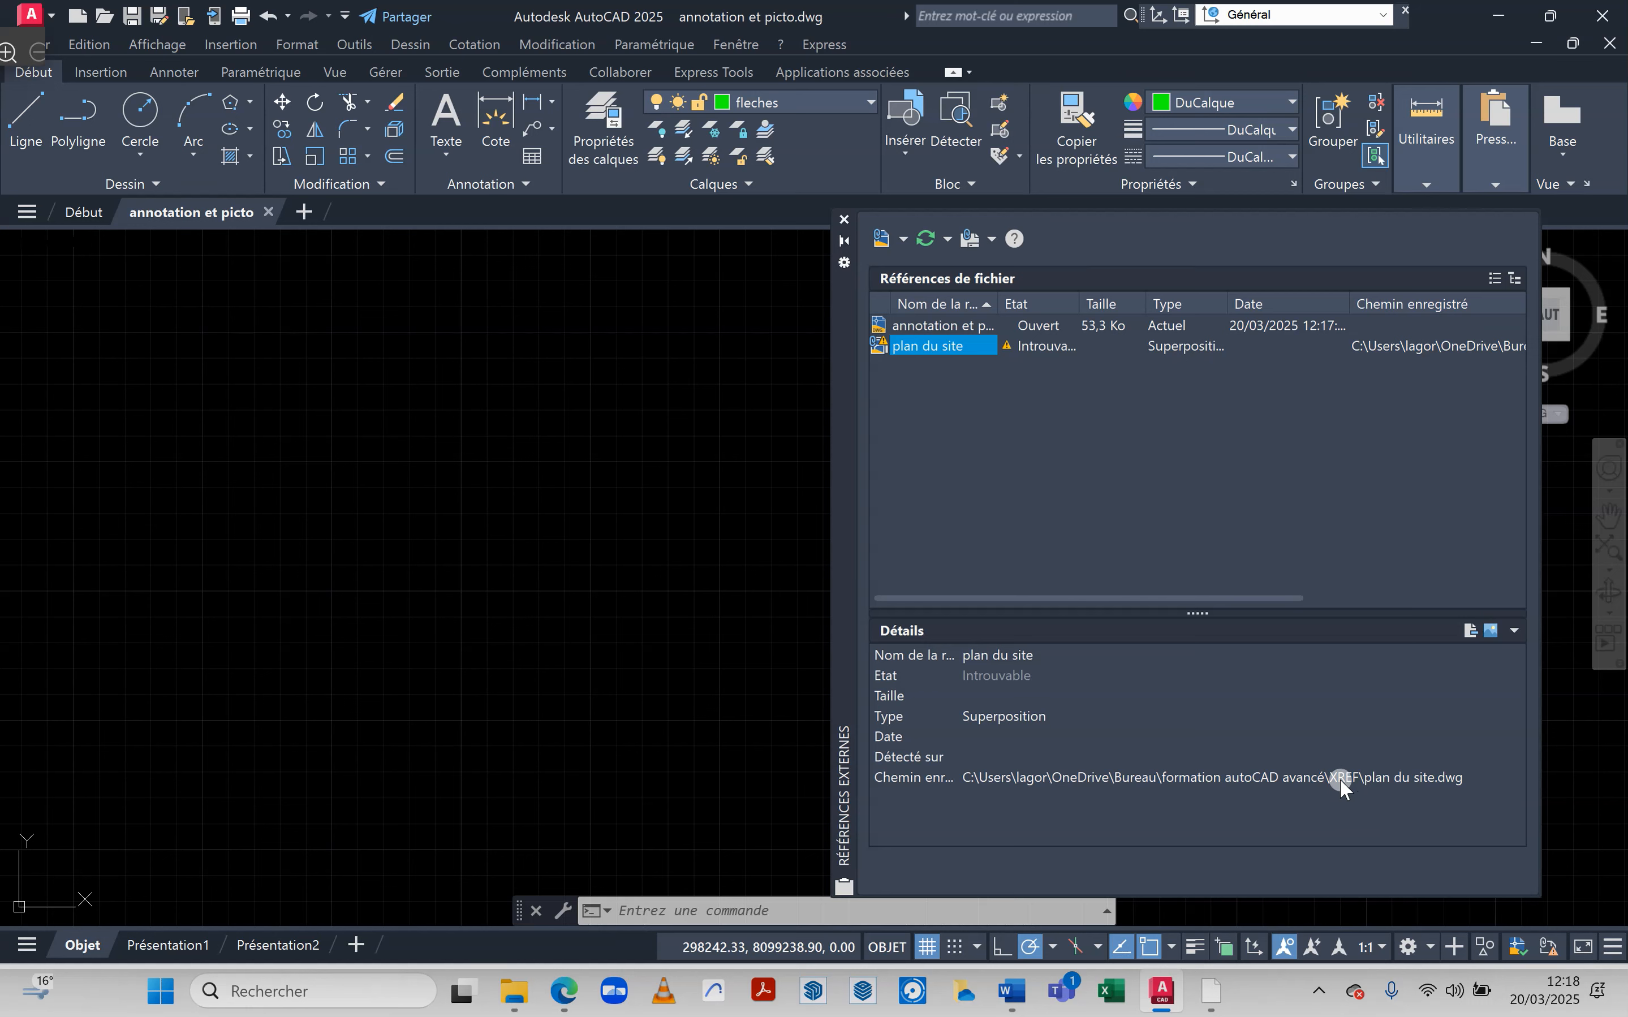
# - Repoint the missing plan du site reference's saved path to plan du site.dwg in the Bureau folder and accept the external information notice
pyautogui.click(1450, 816)
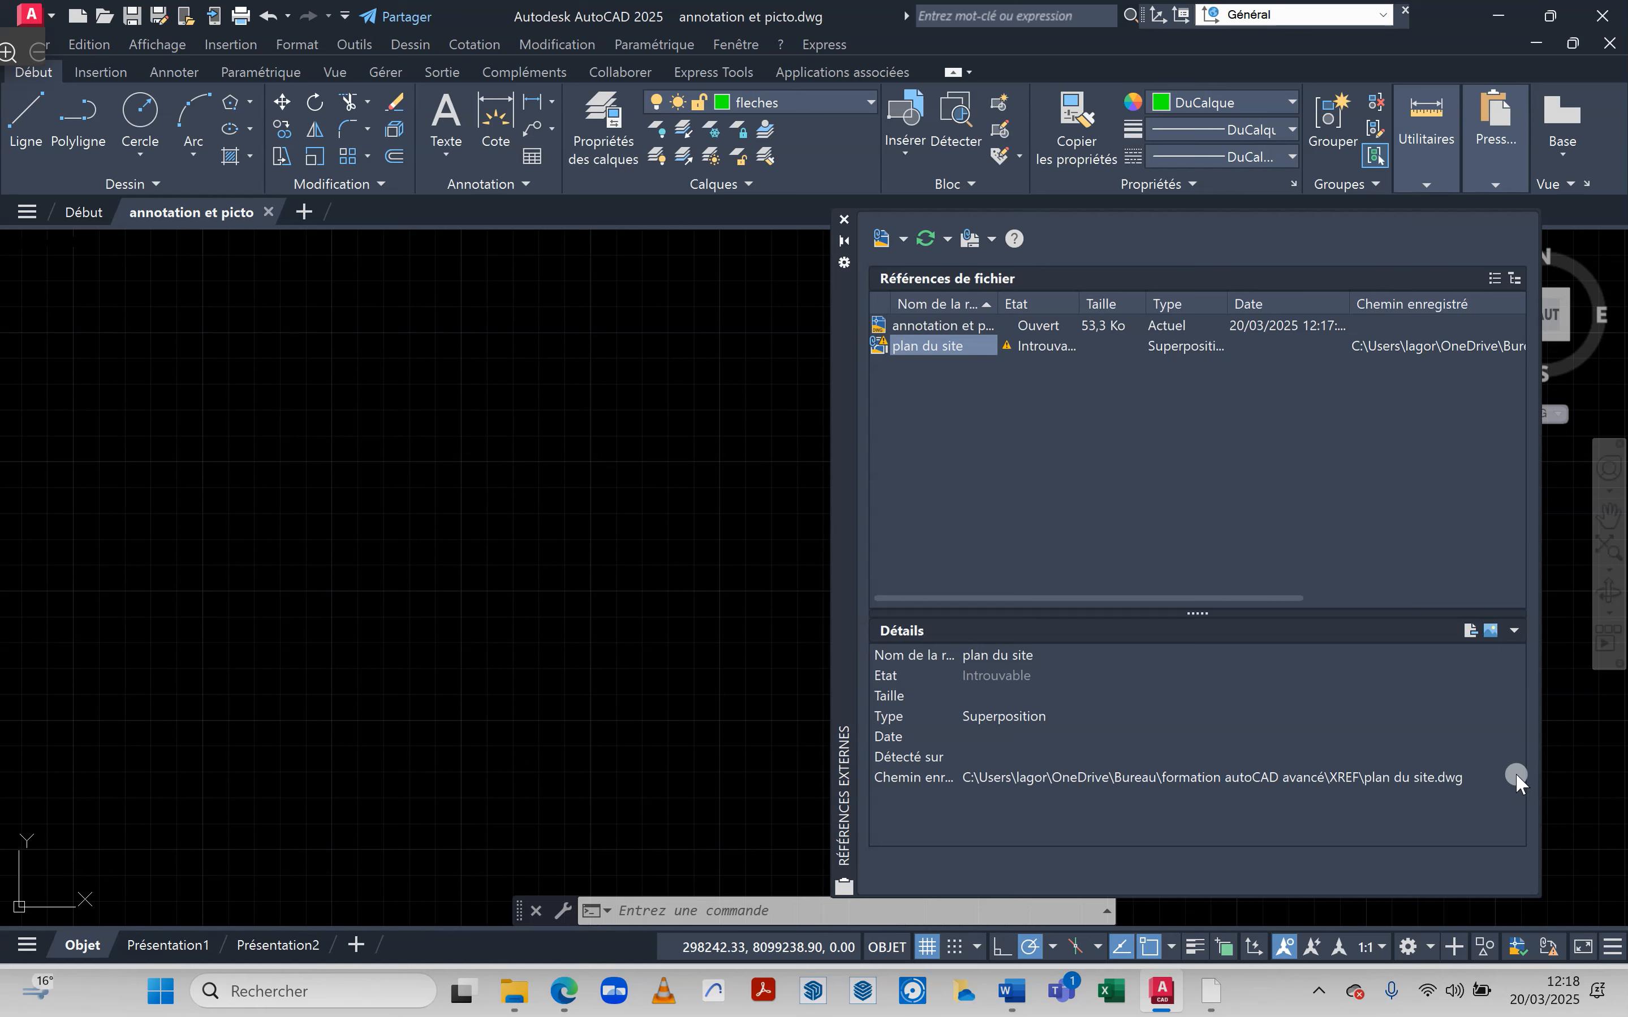
pyautogui.click(1003, 783)
pyautogui.click(1516, 777)
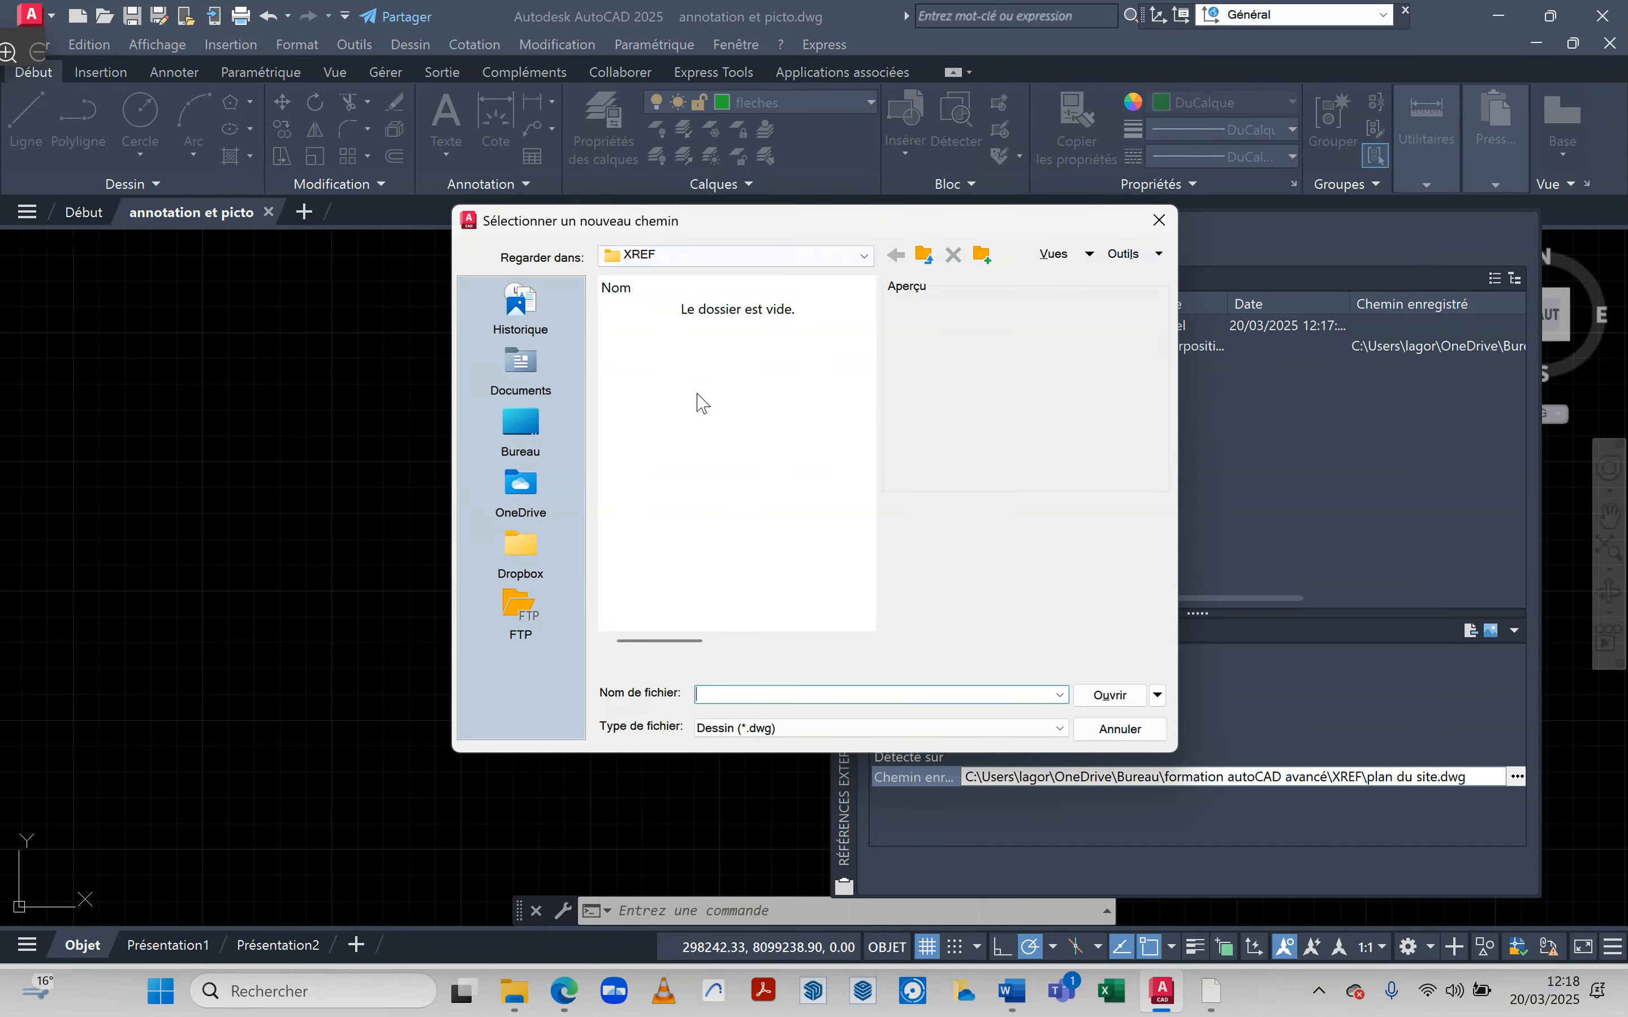
pyautogui.click(523, 422)
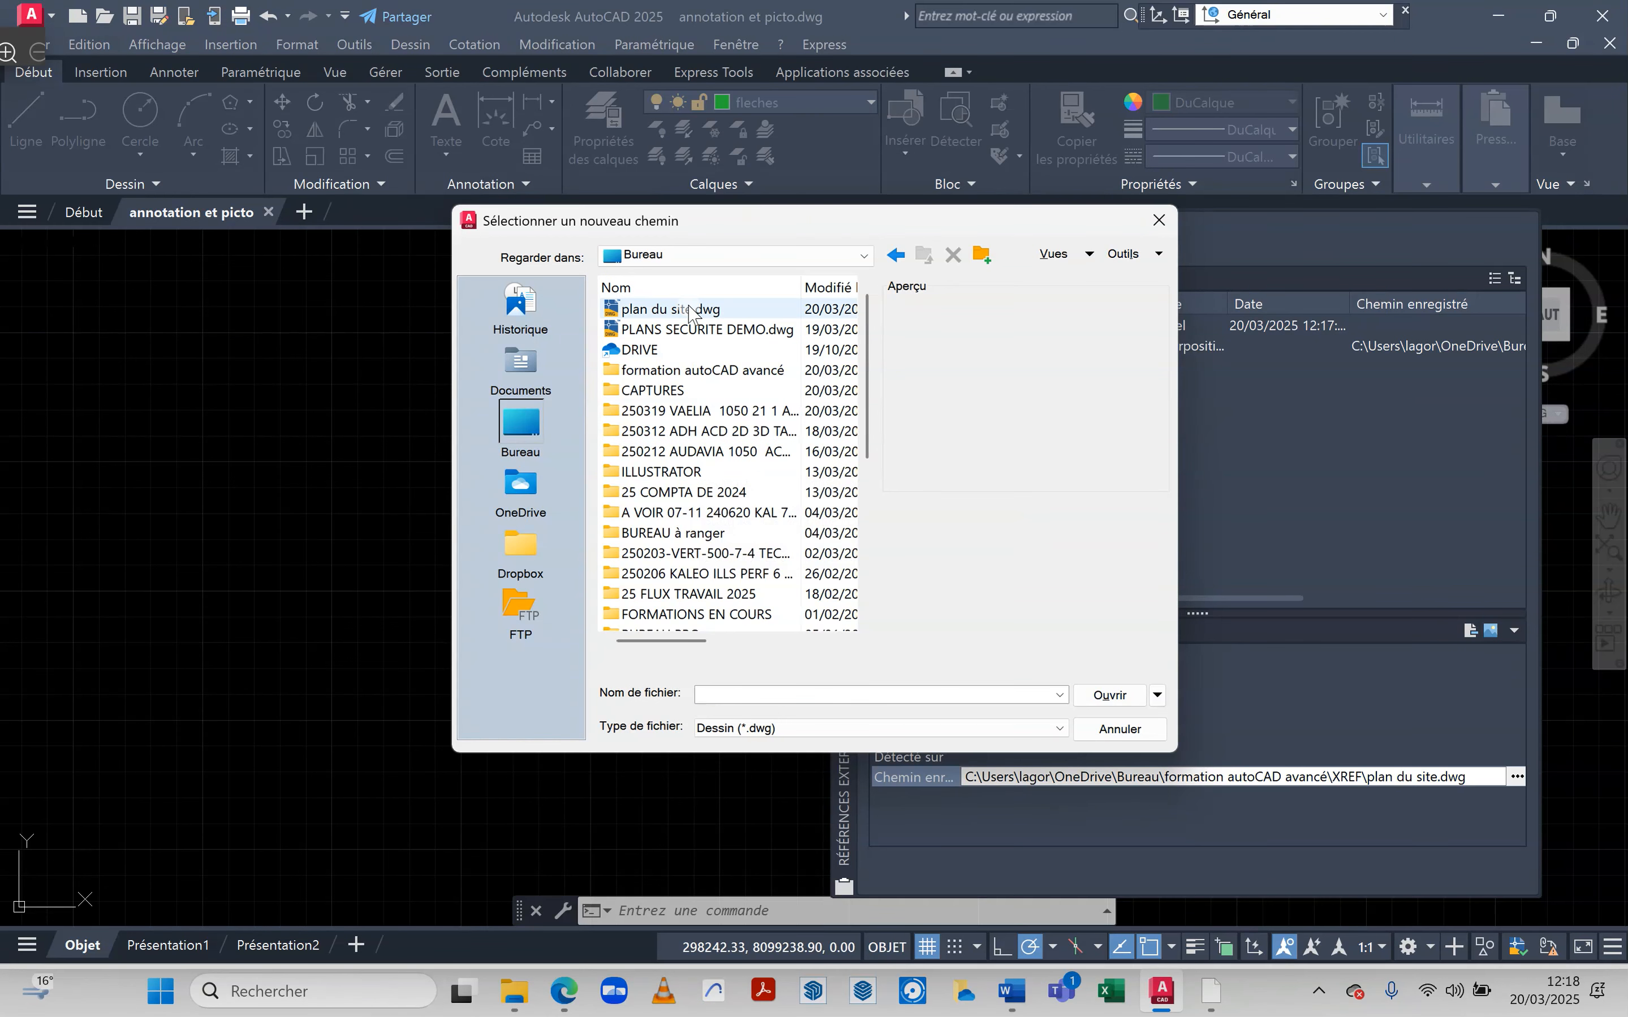
pyautogui.click(691, 311)
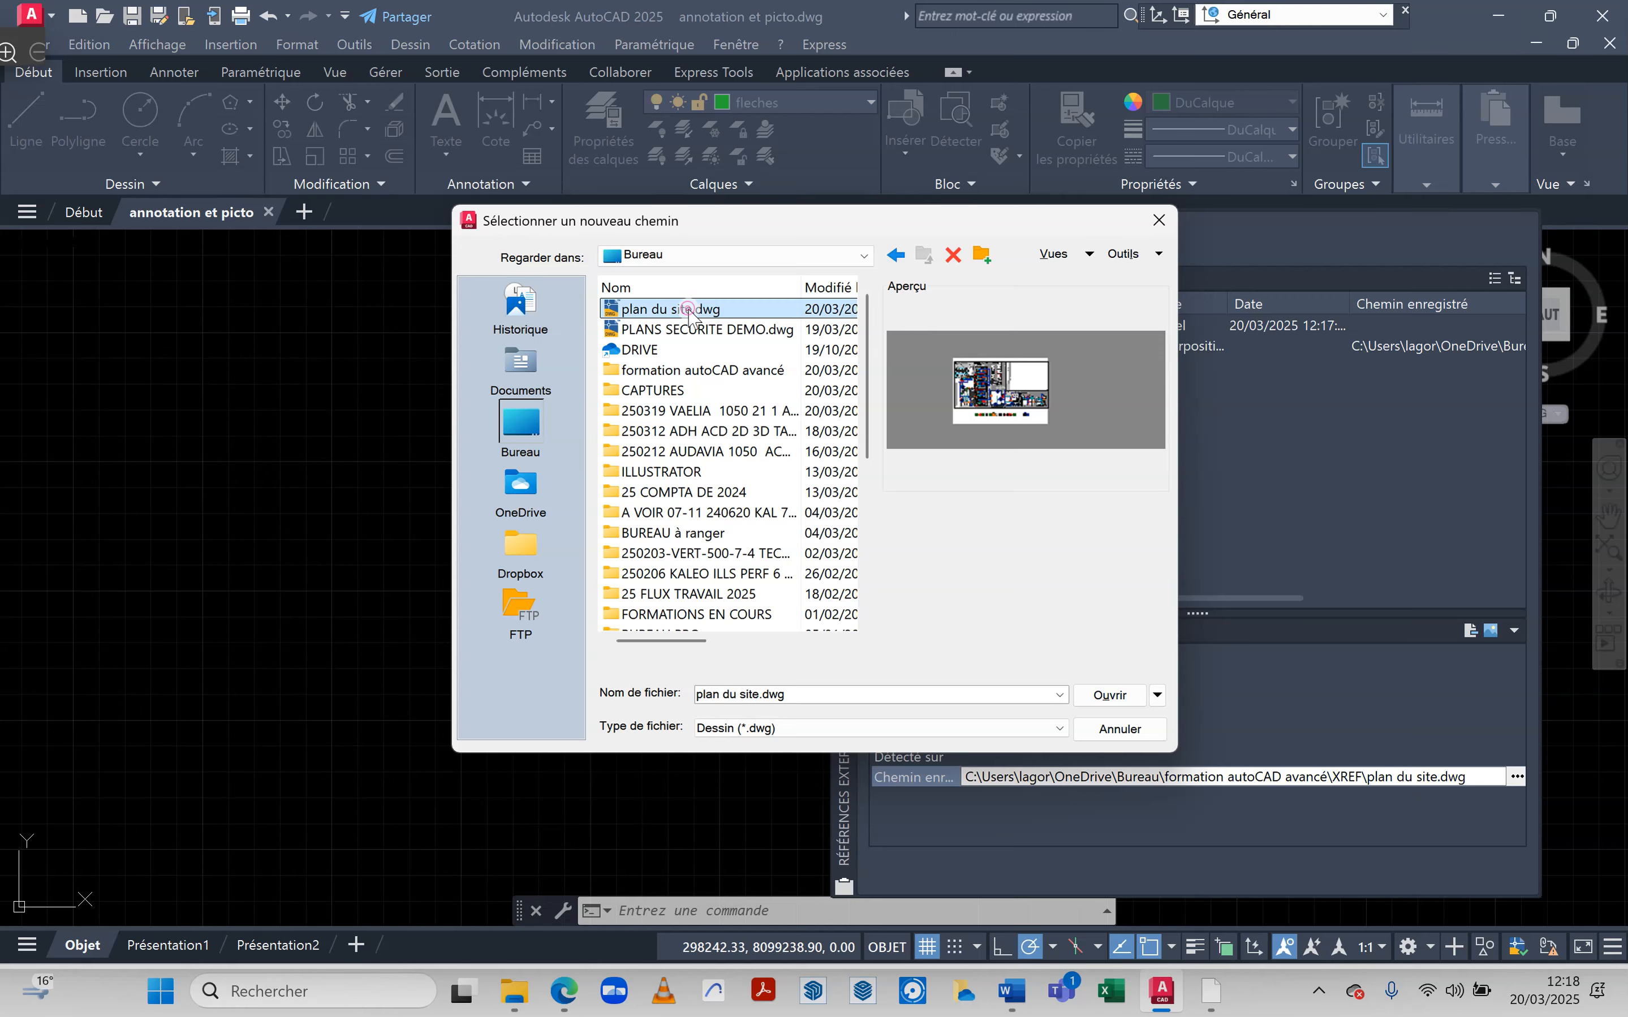
pyautogui.click(1110, 694)
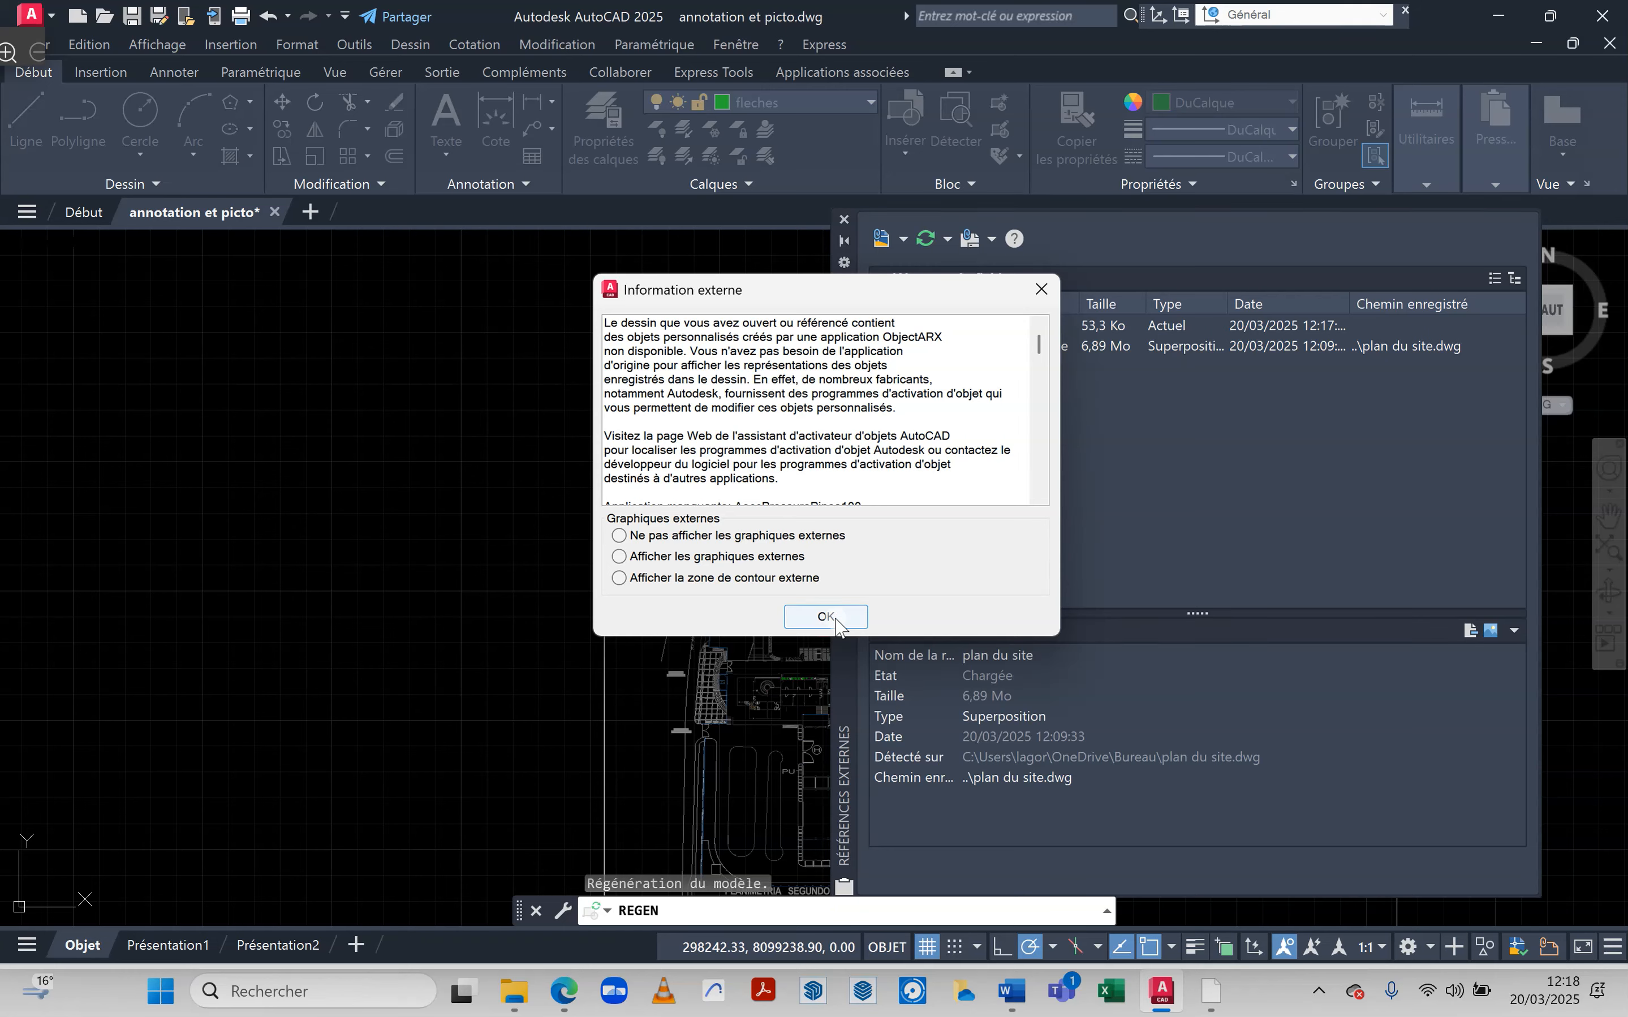
pyautogui.click(829, 617)
pyautogui.moveTo(649, 536)
pyautogui.mouseDown(button='middle')
pyautogui.moveTo(618, 511)
pyautogui.moveTo(263, 423)
pyautogui.mouseUp(button='middle')
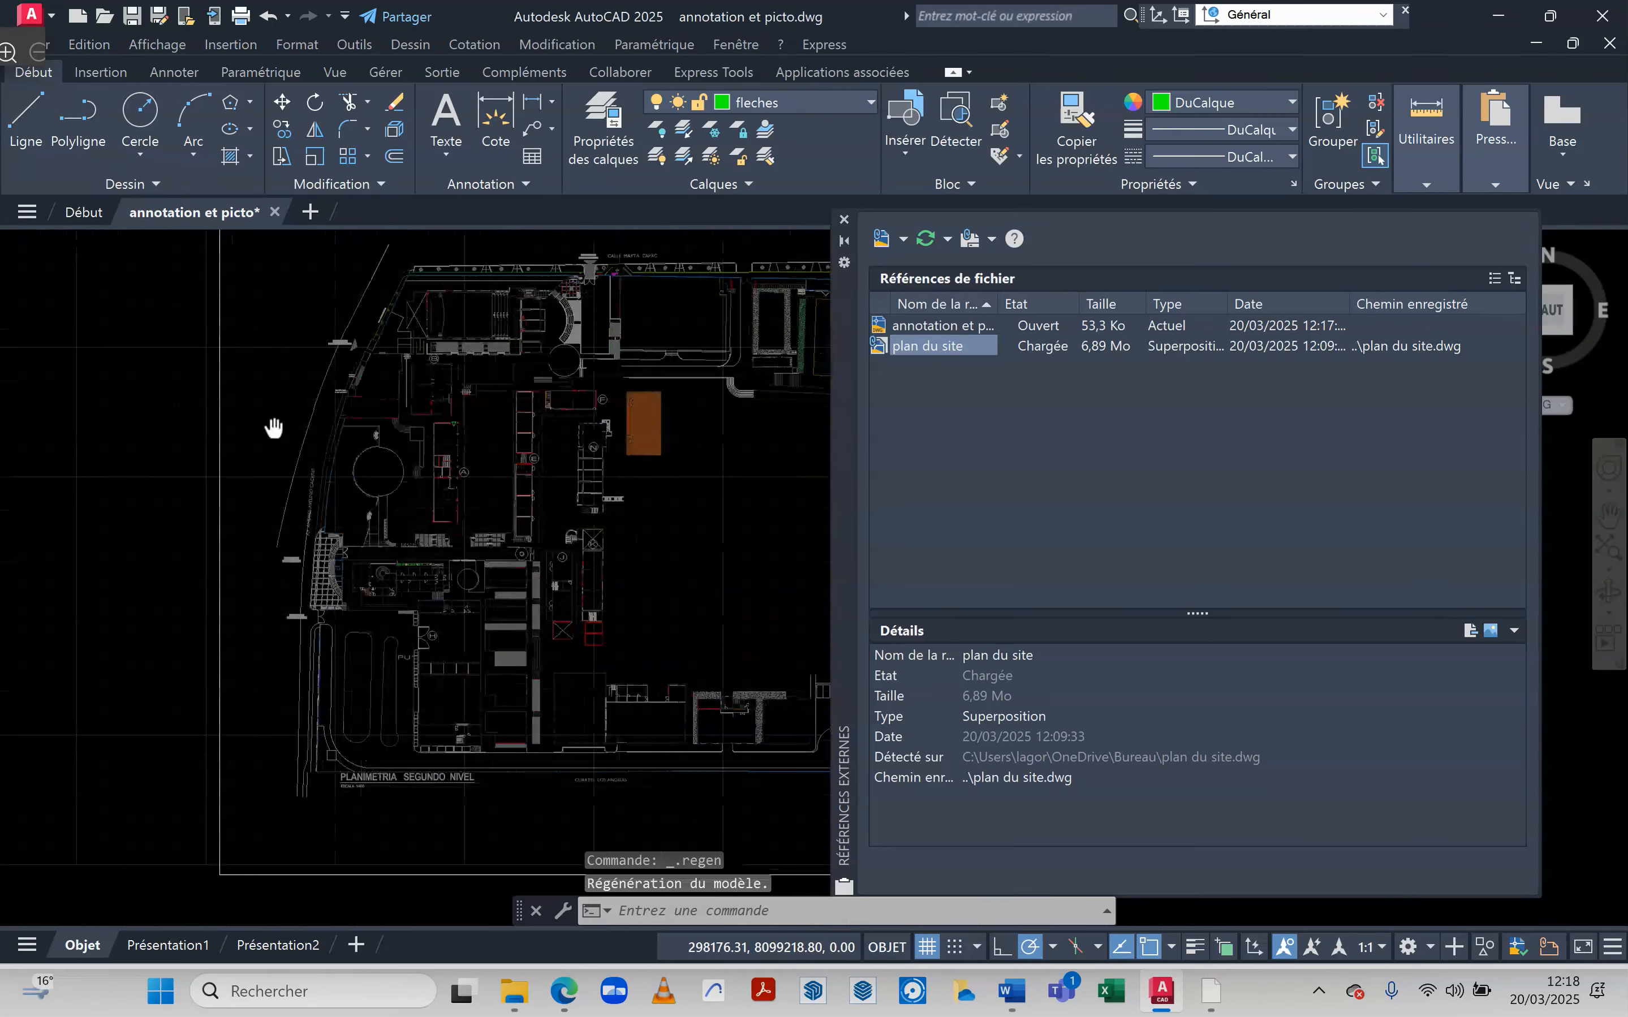
# - Examine the found-at location and saved path of plan du site, and compare them with the annotation et picto entry
pyautogui.click(1044, 761)
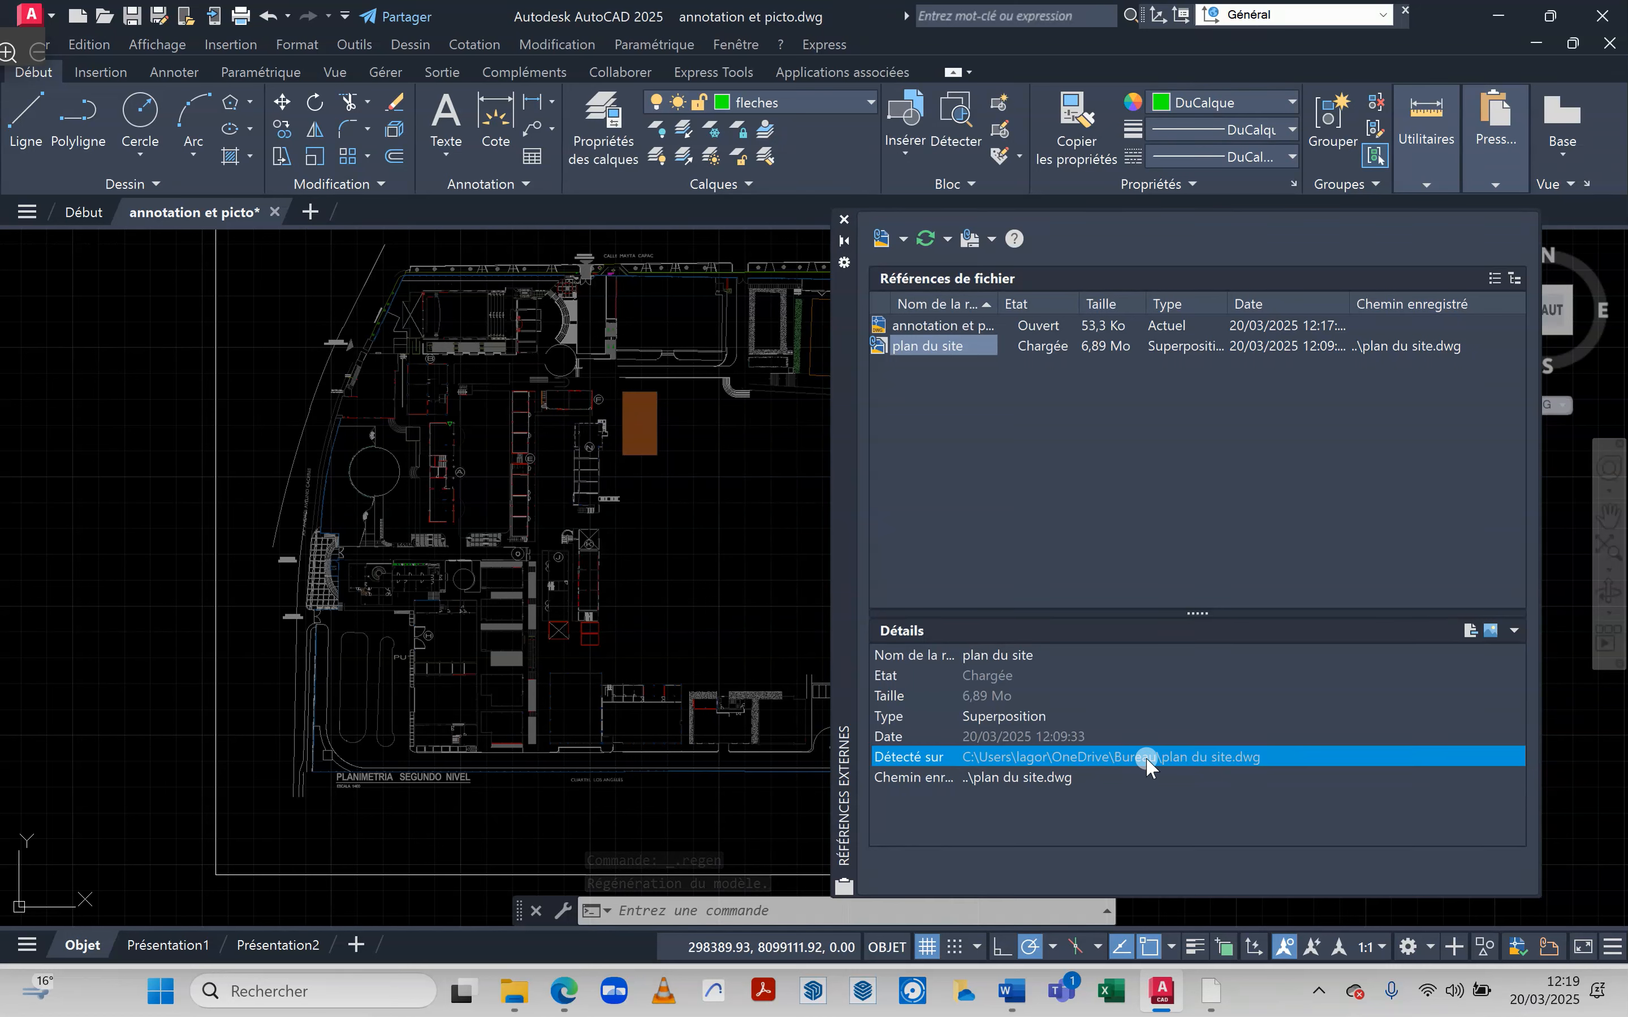
pyautogui.click(1166, 792)
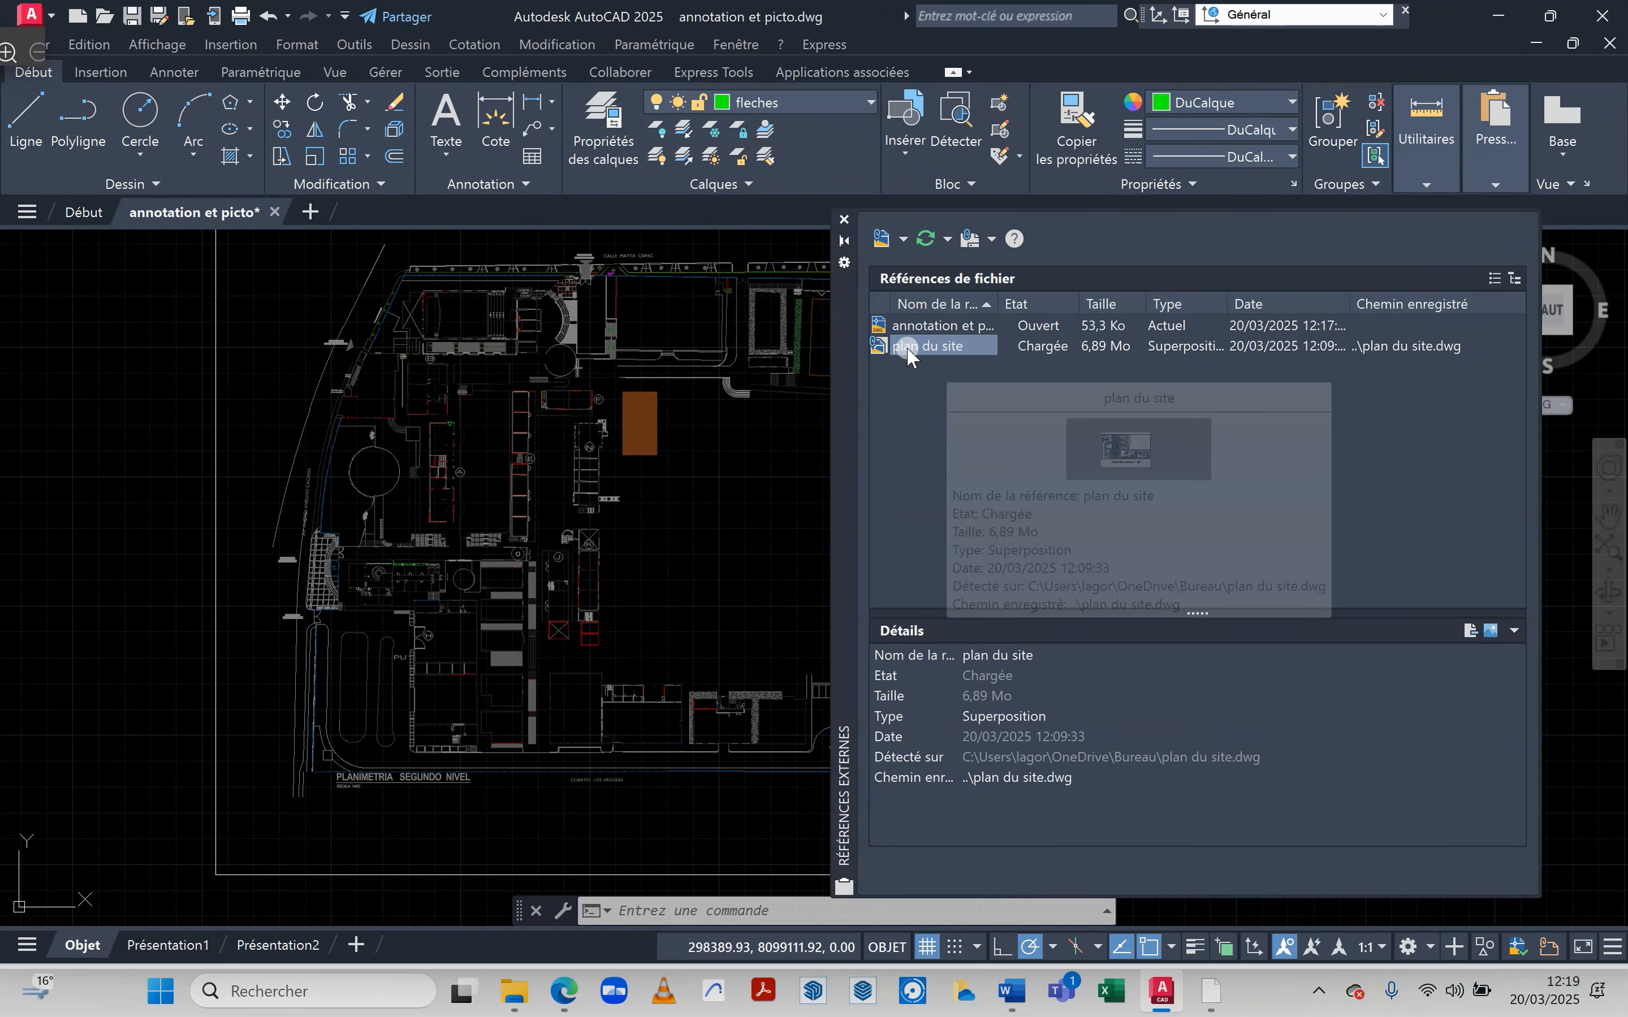
pyautogui.click(899, 327)
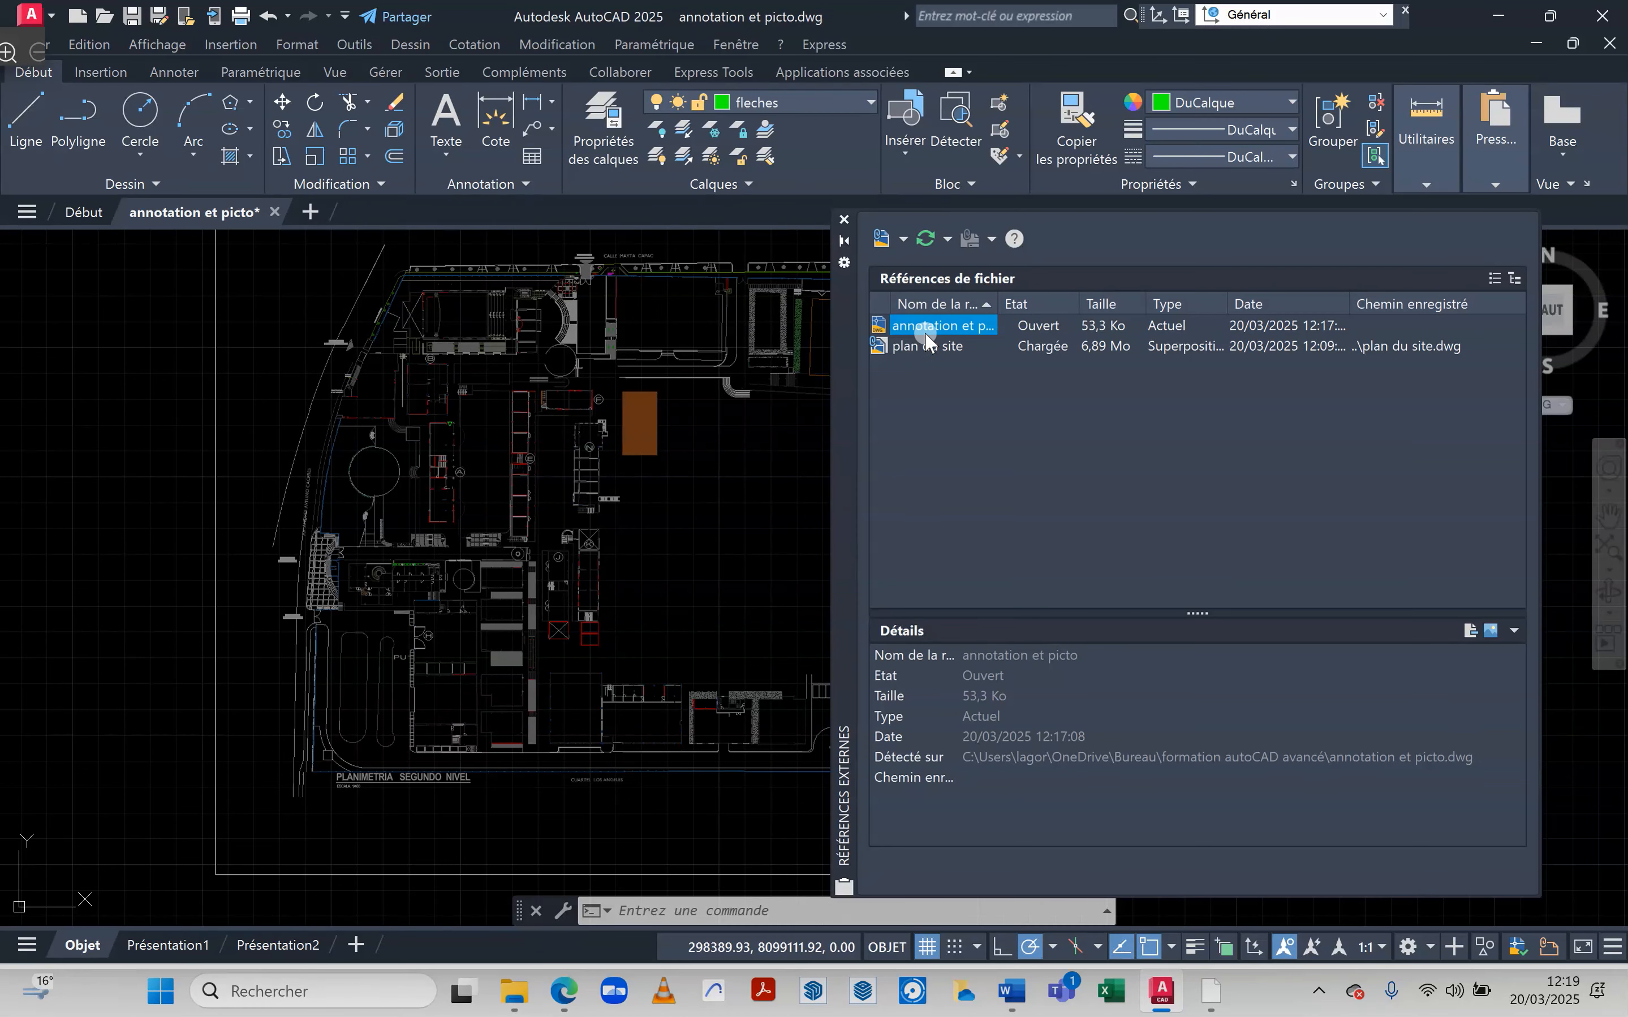
pyautogui.click(979, 458)
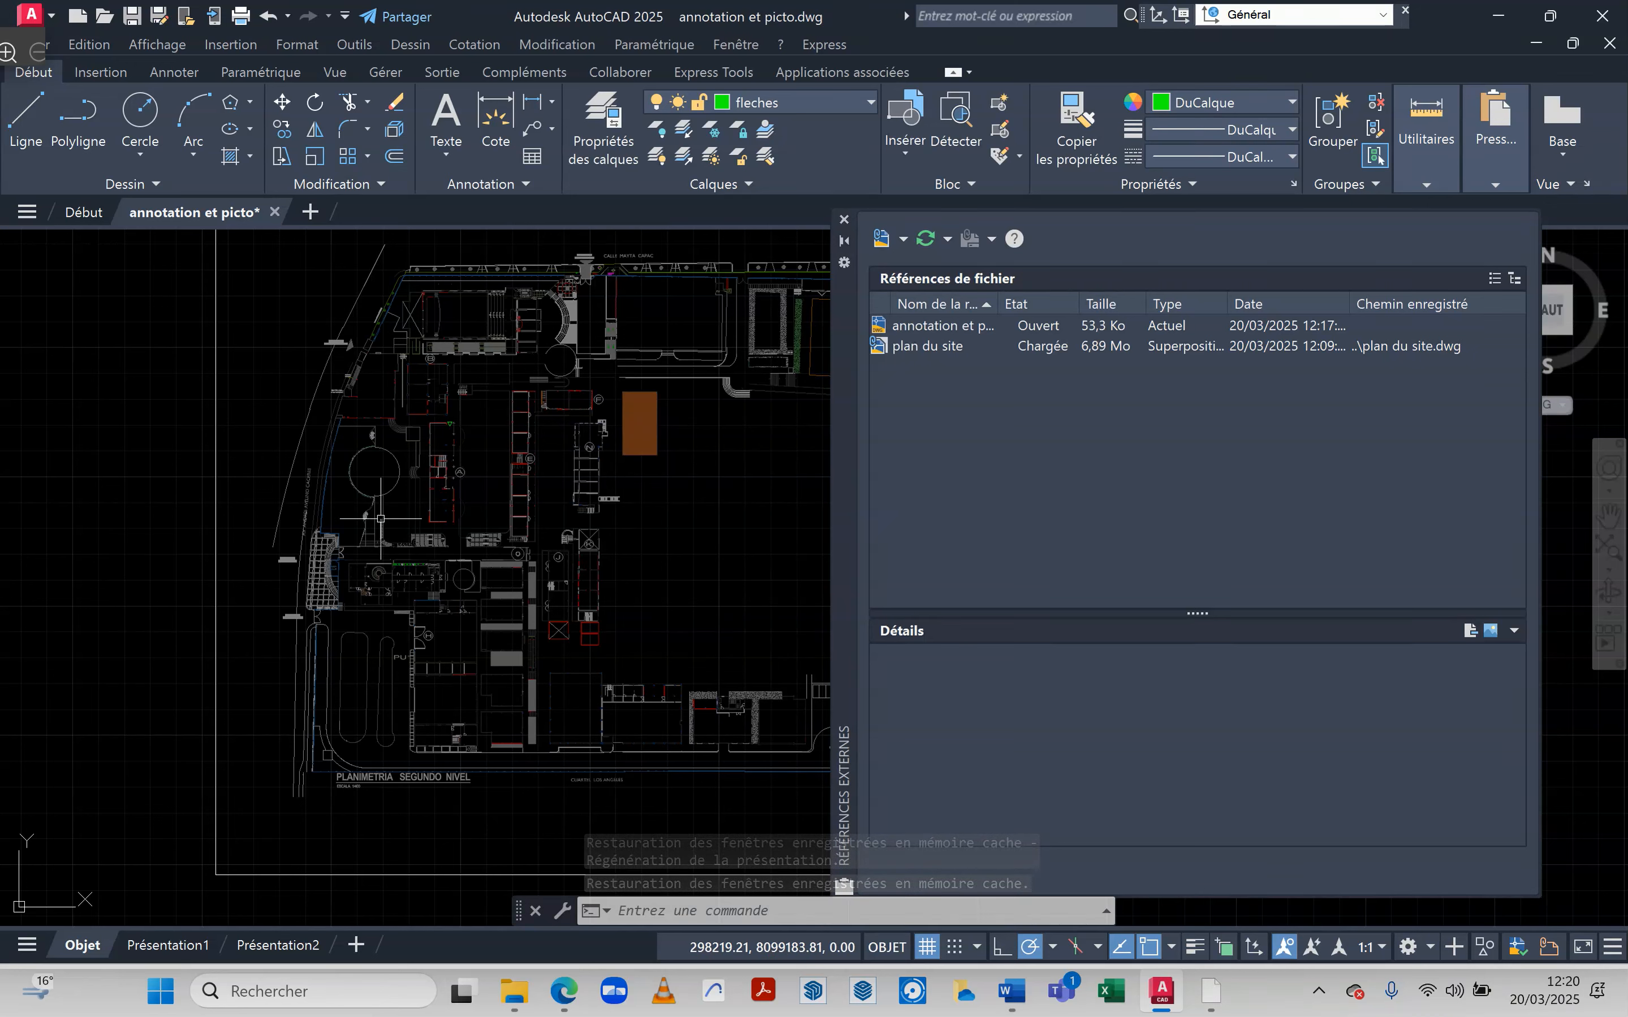
# - Start an eTransmit package of the current drawing, saving its changes first
pyautogui.click(52, 46)
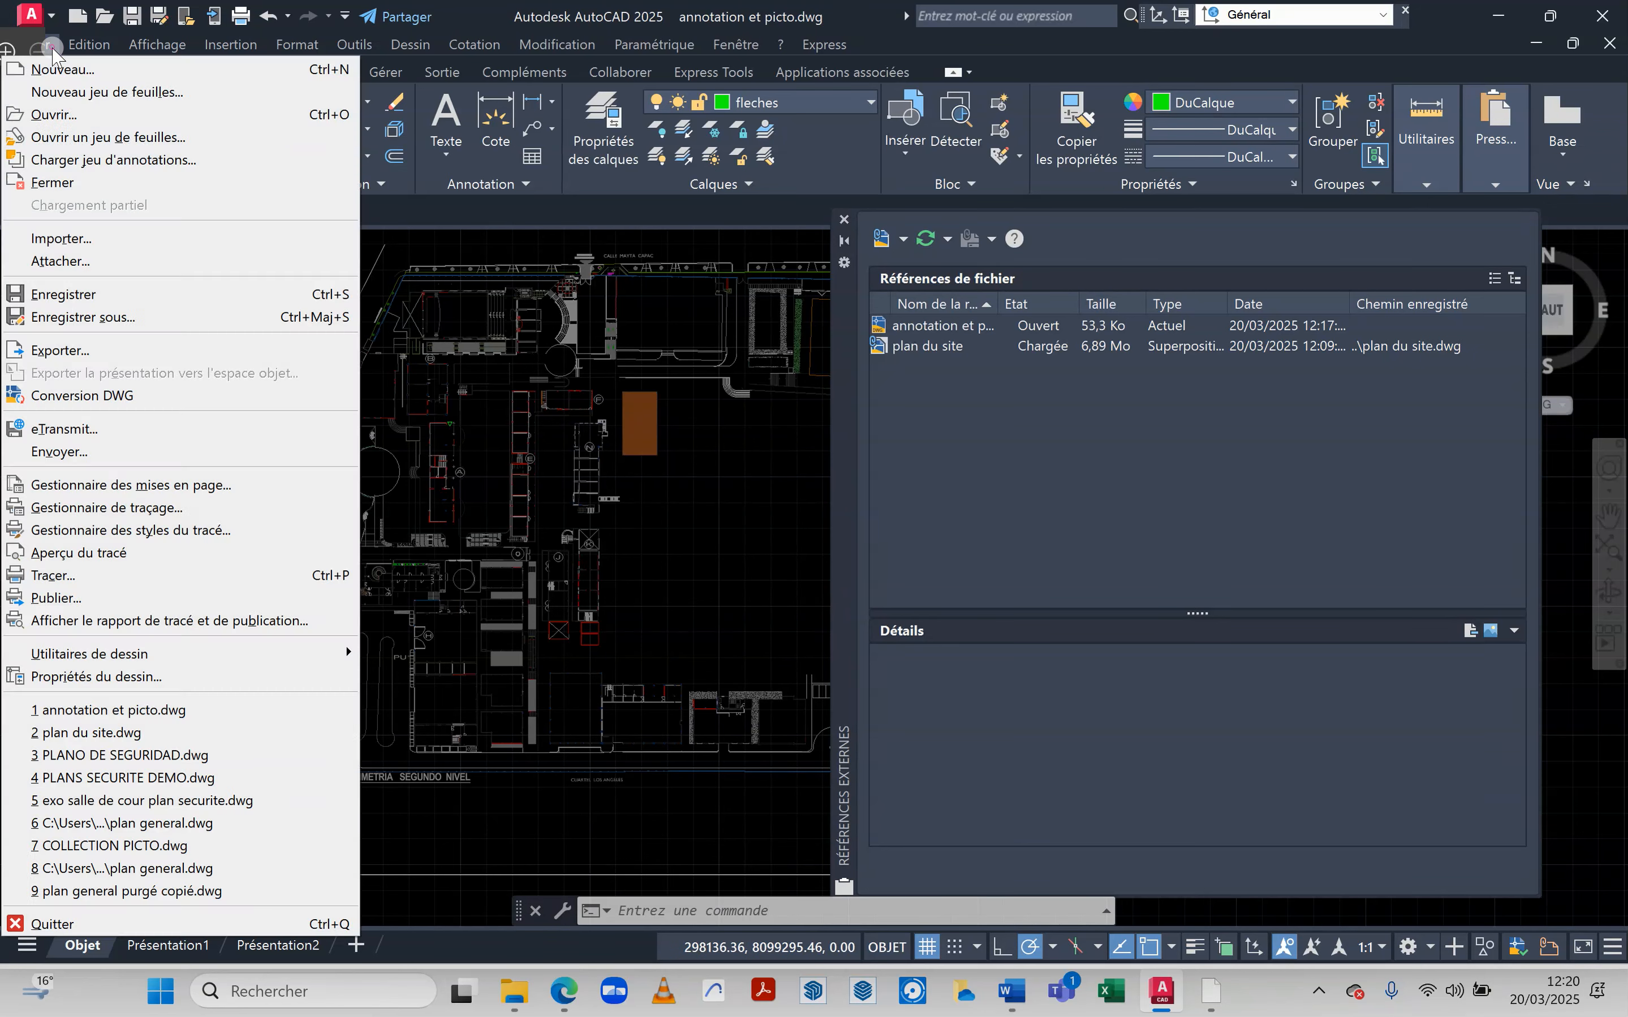
pyautogui.click(72, 429)
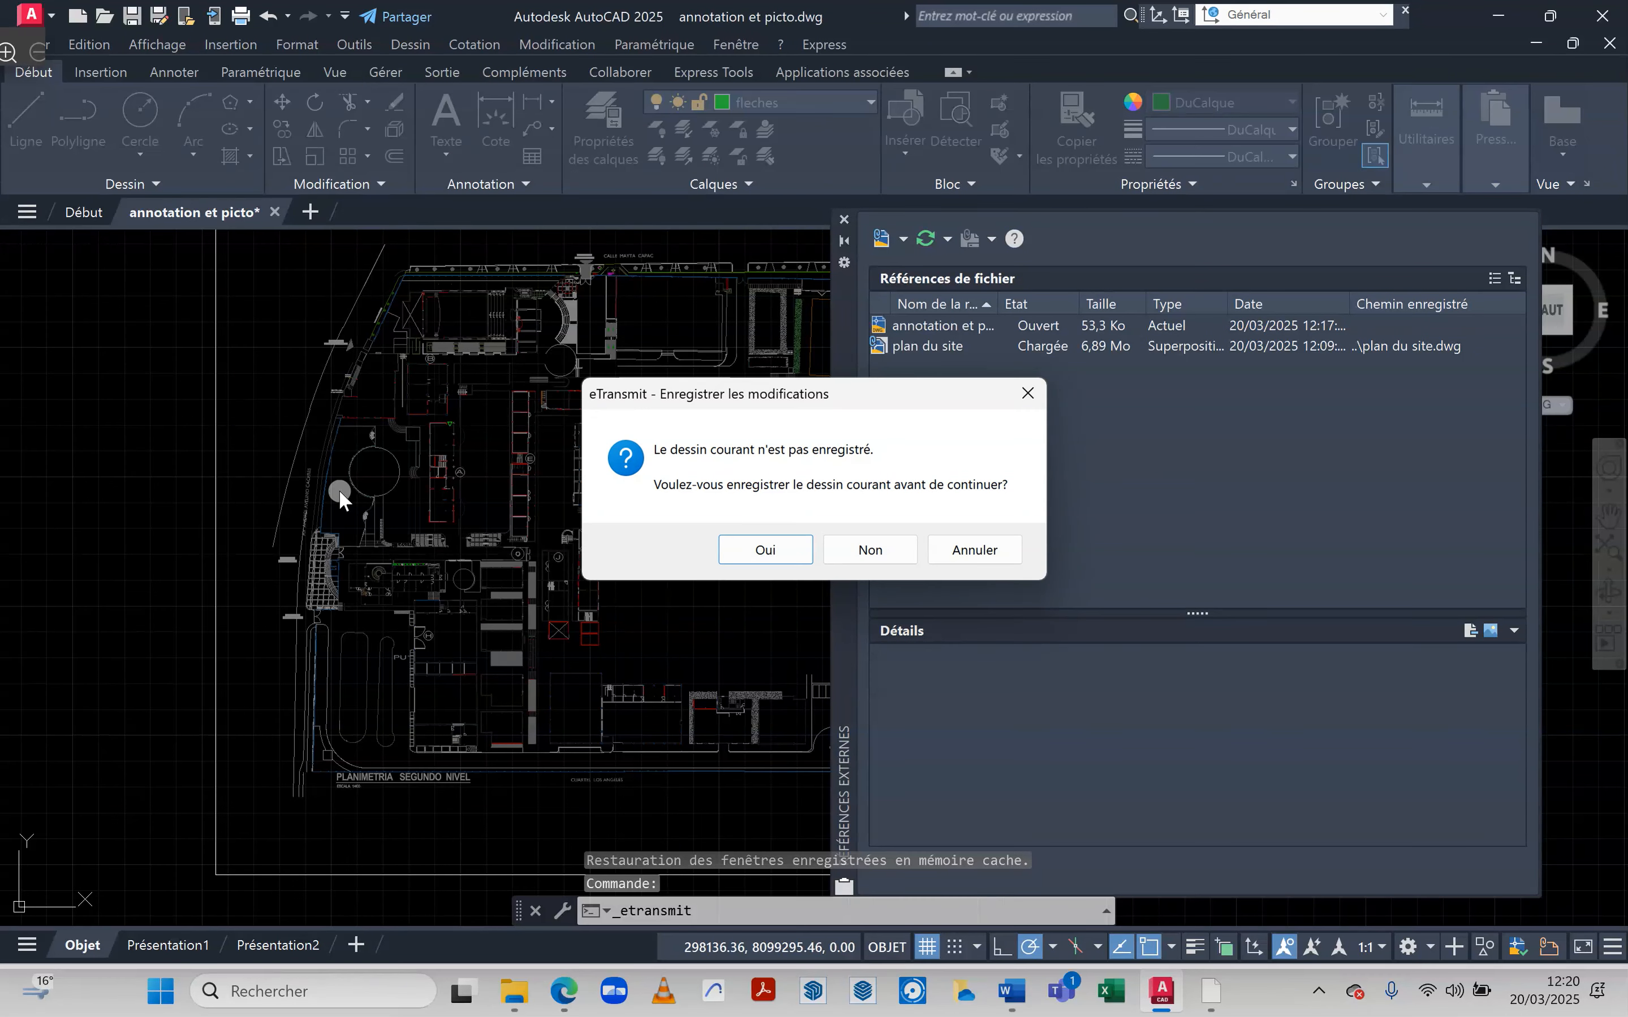
pyautogui.click(767, 551)
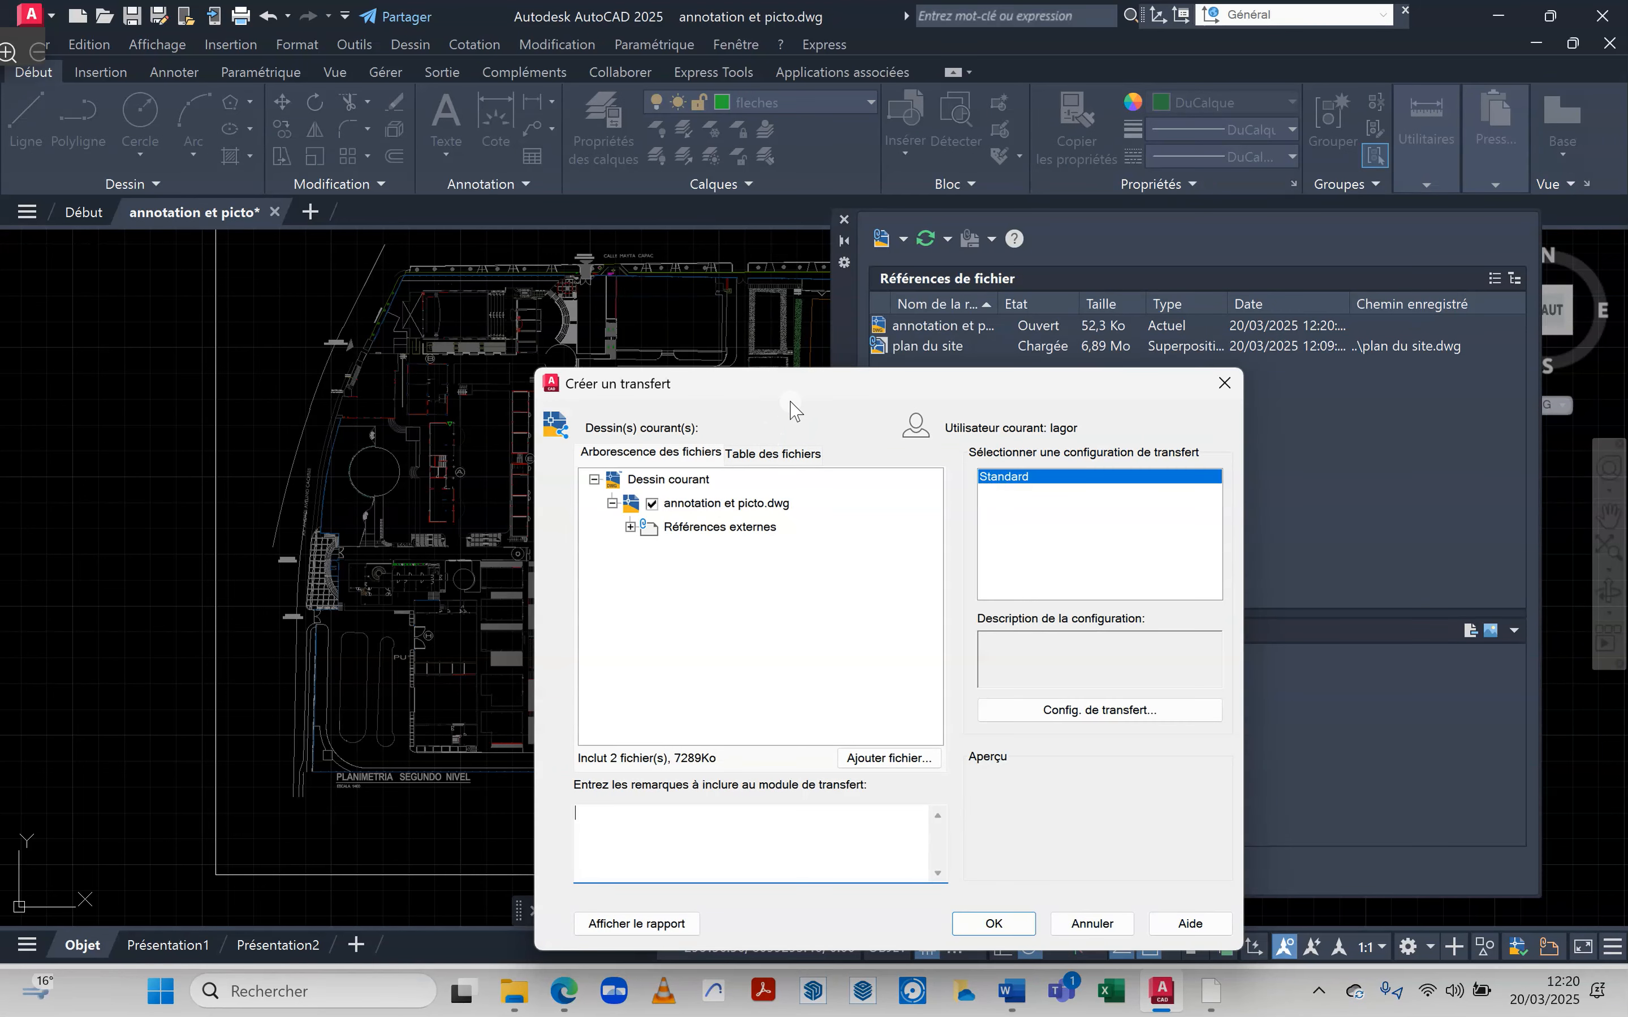
pyautogui.moveTo(805, 367); pyautogui.dragTo(783, 278)
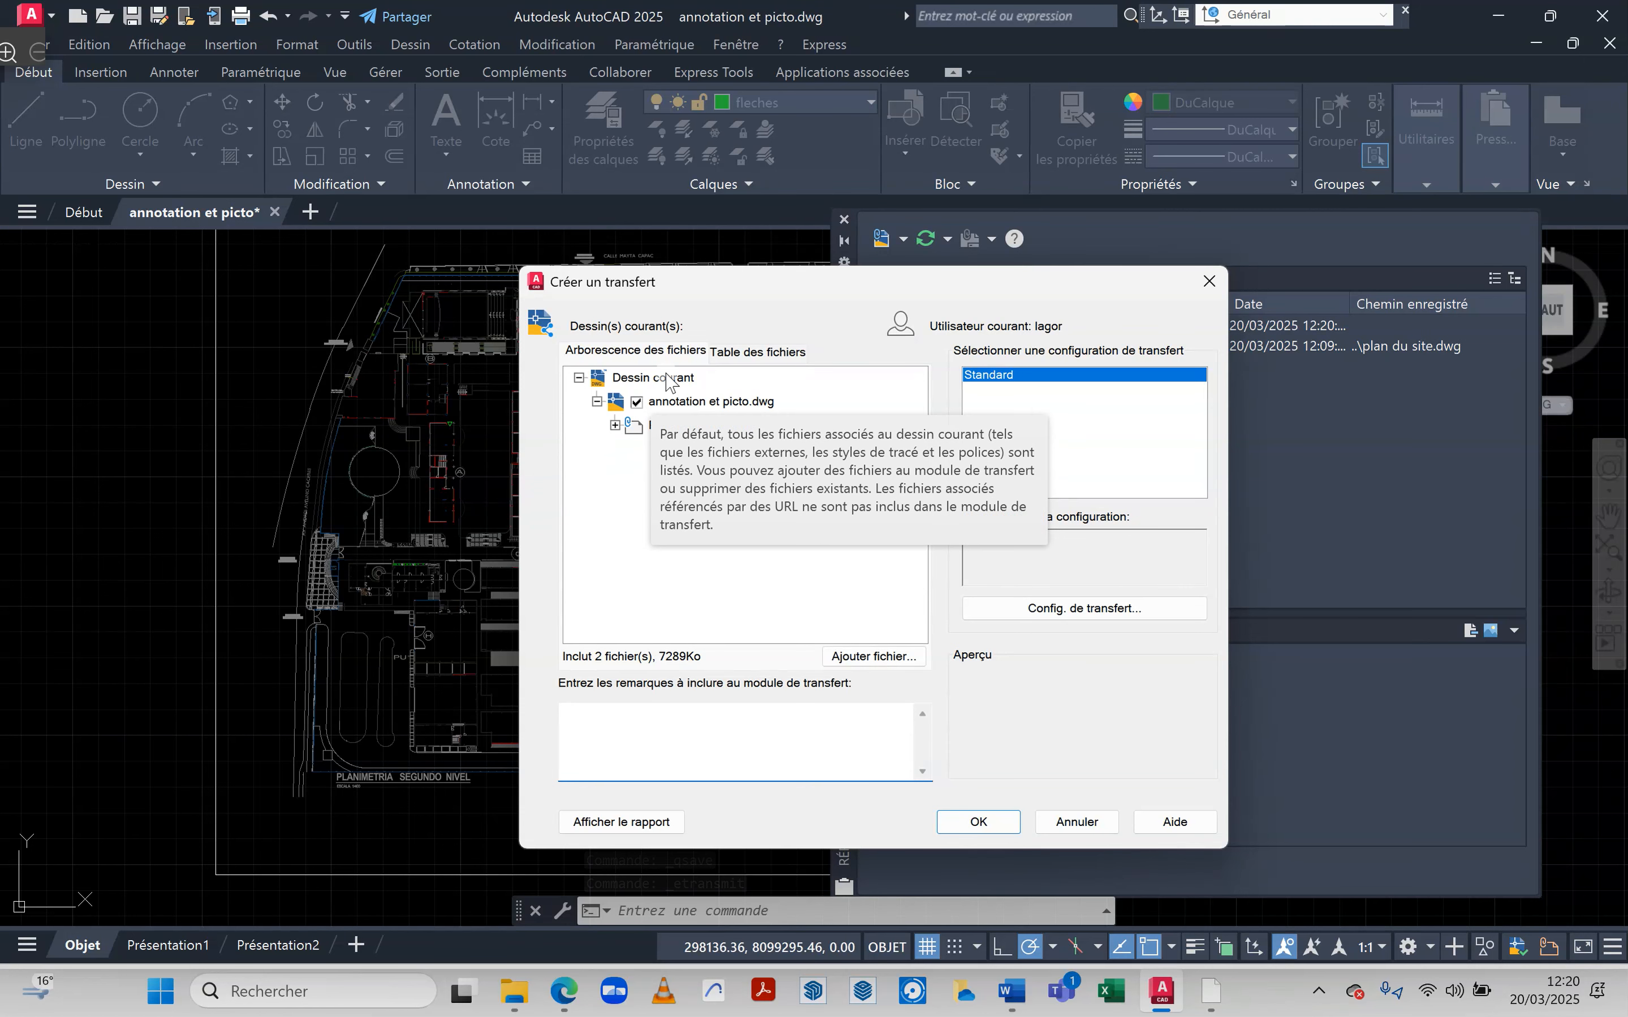
# - Expand the external references under annotation et picto.dwg in the transfer file tree and review the included files
pyautogui.click(673, 403)
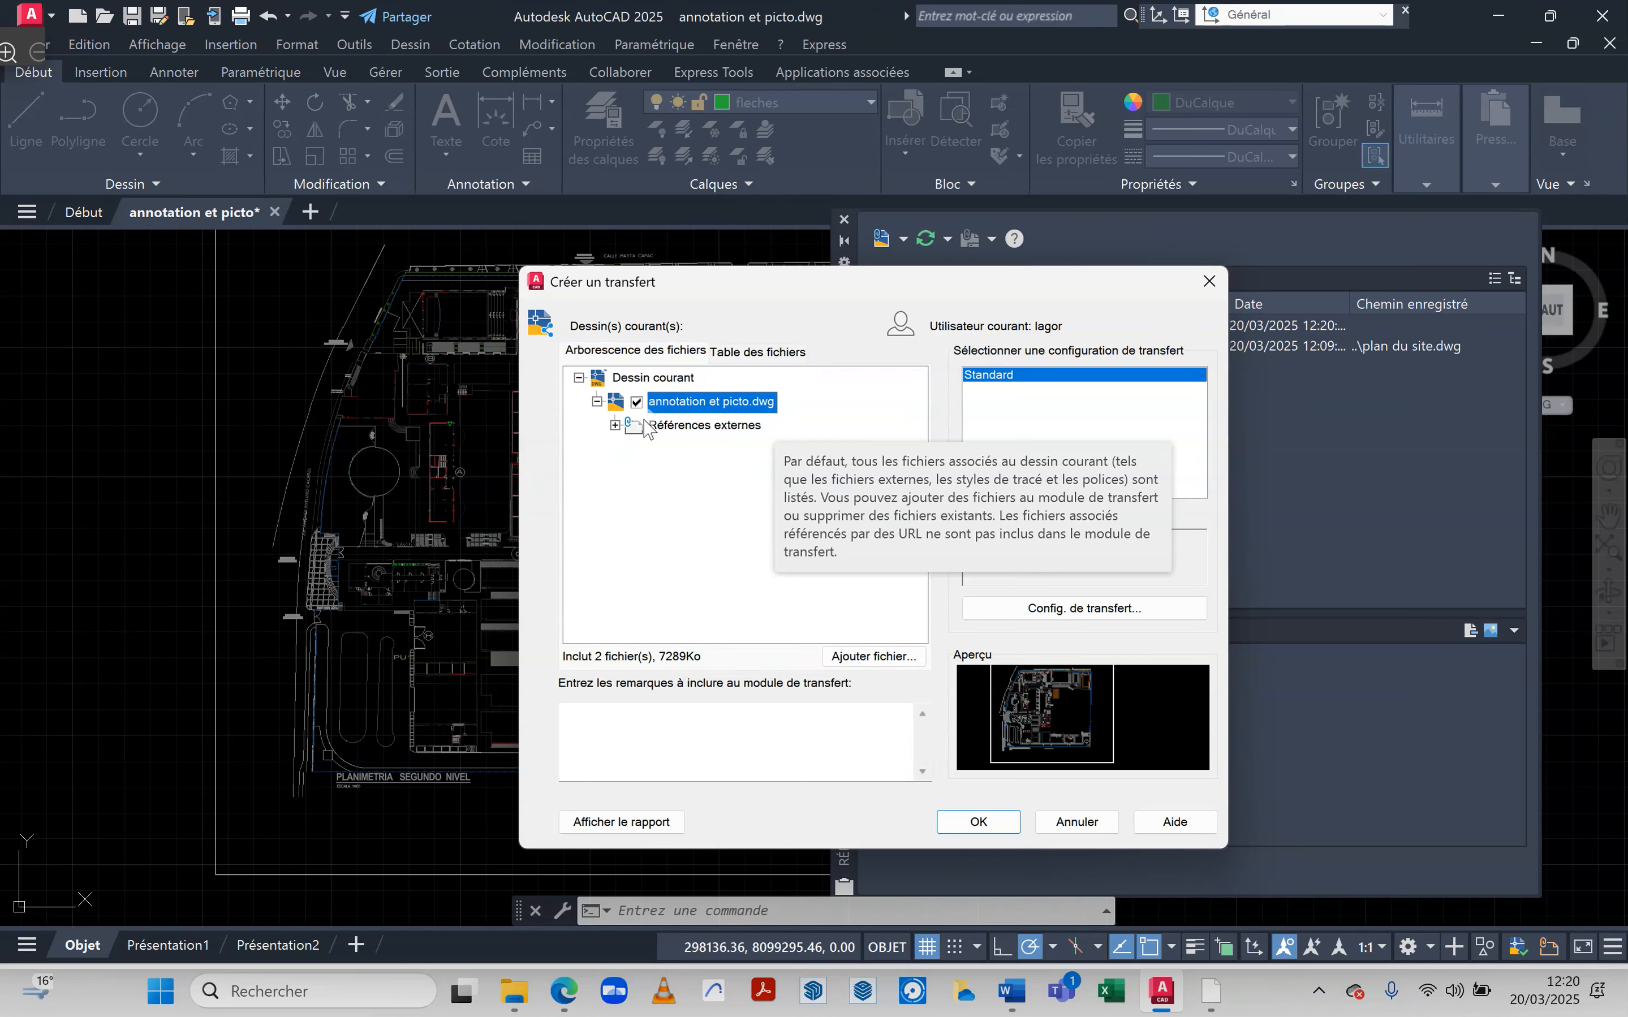
pyautogui.click(615, 425)
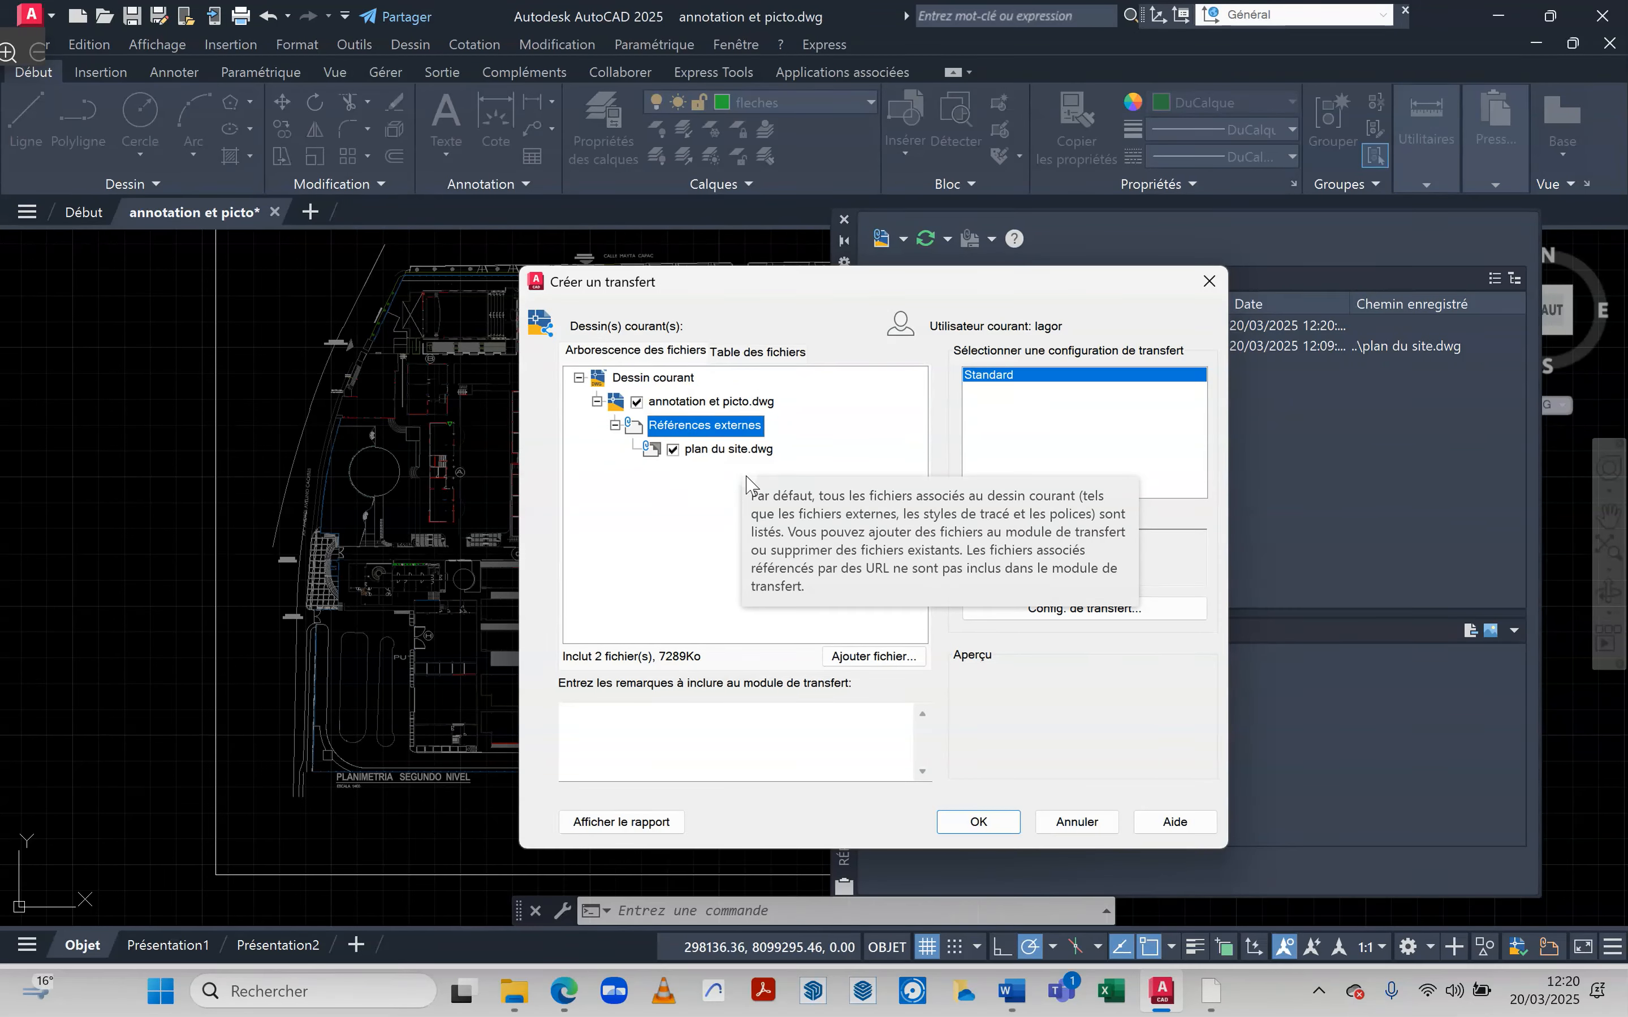
pyautogui.click(669, 509)
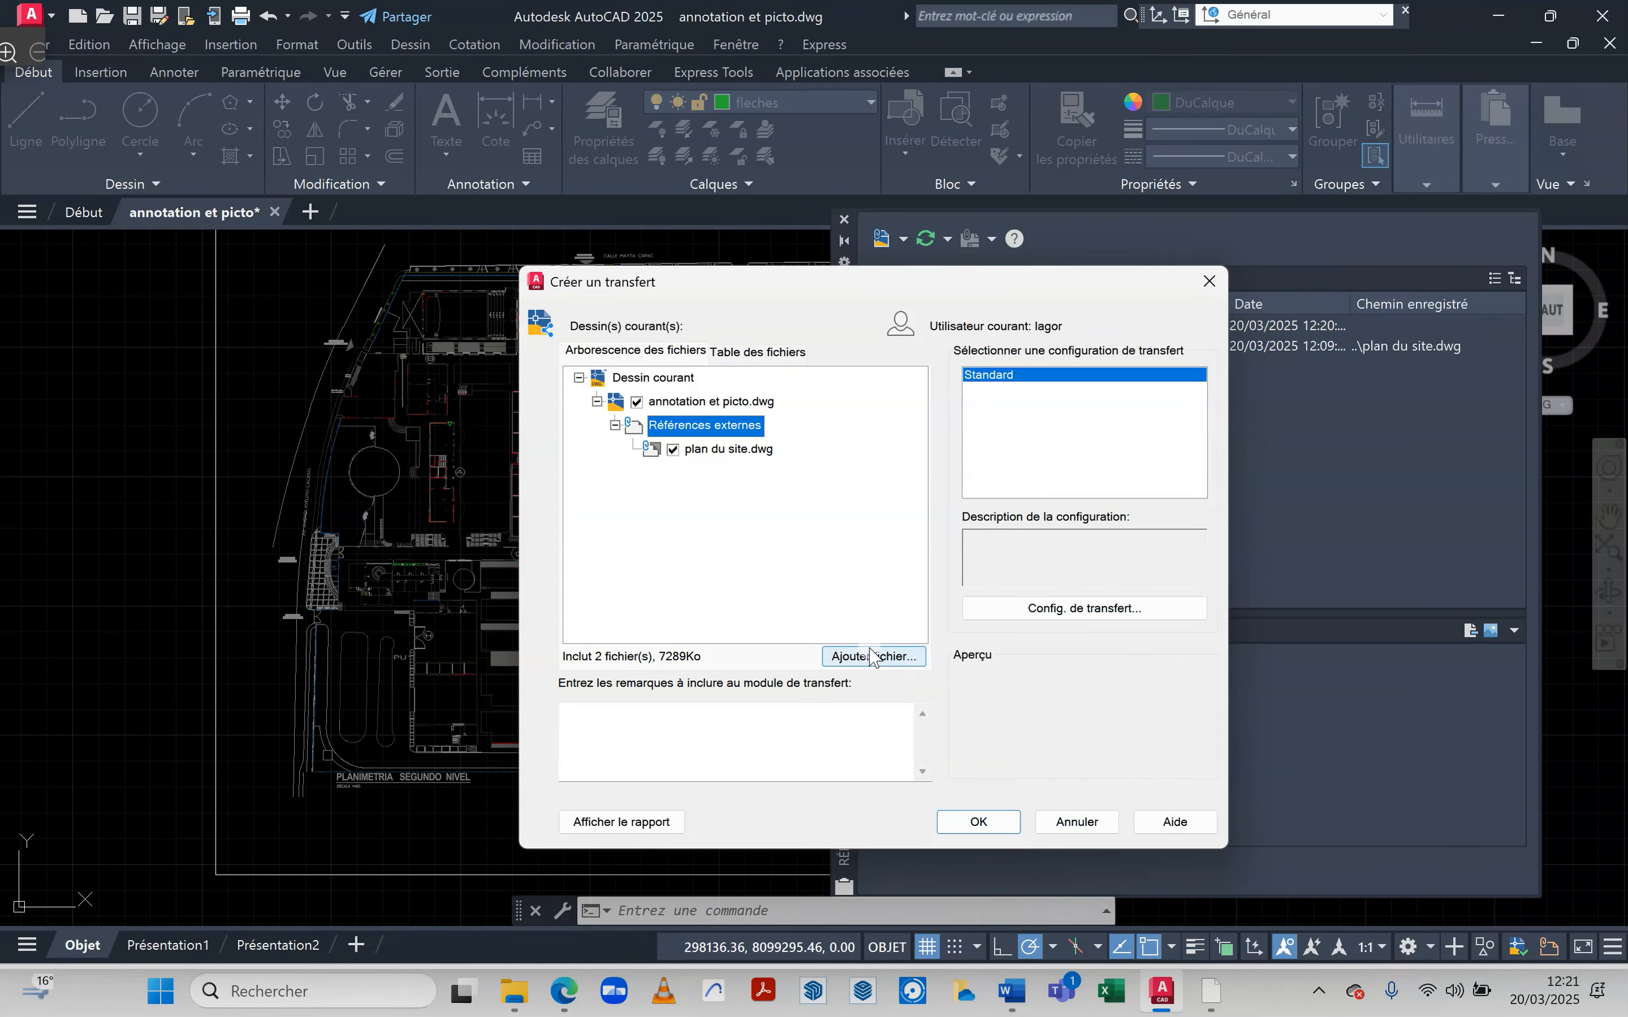
pyautogui.click(898, 658)
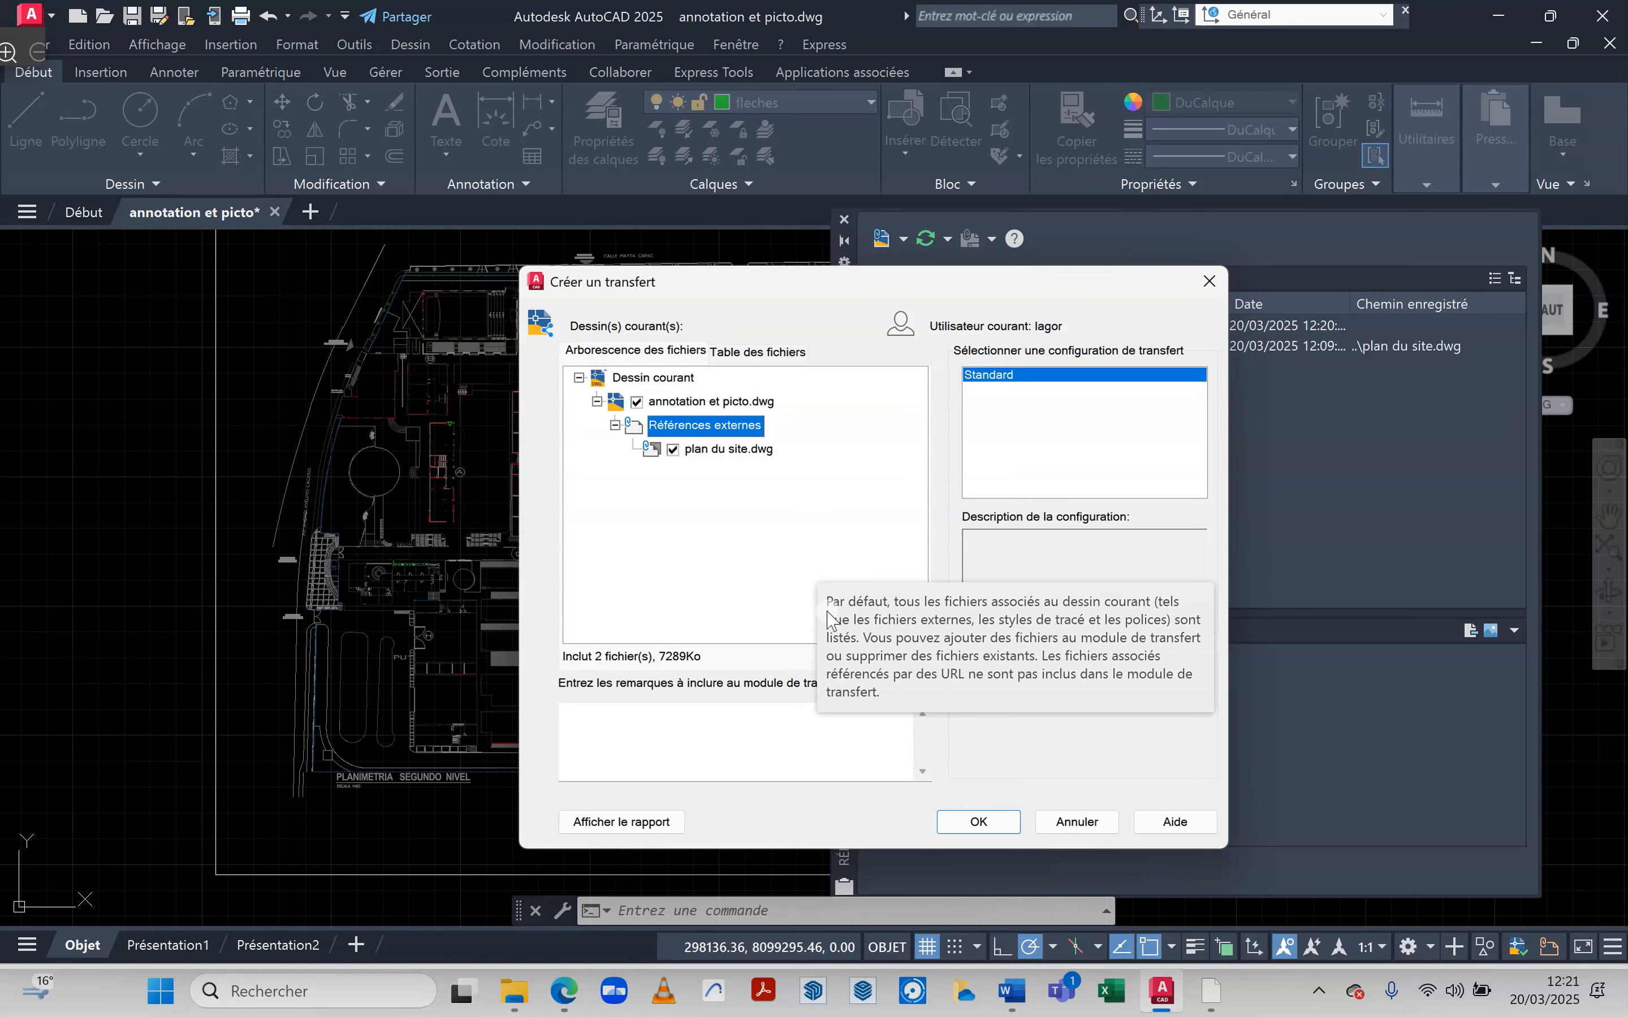
# - Create the transfer package as annotation et picto - Standard.zip in the formation autoCAD avancé folder
pyautogui.click(986, 821)
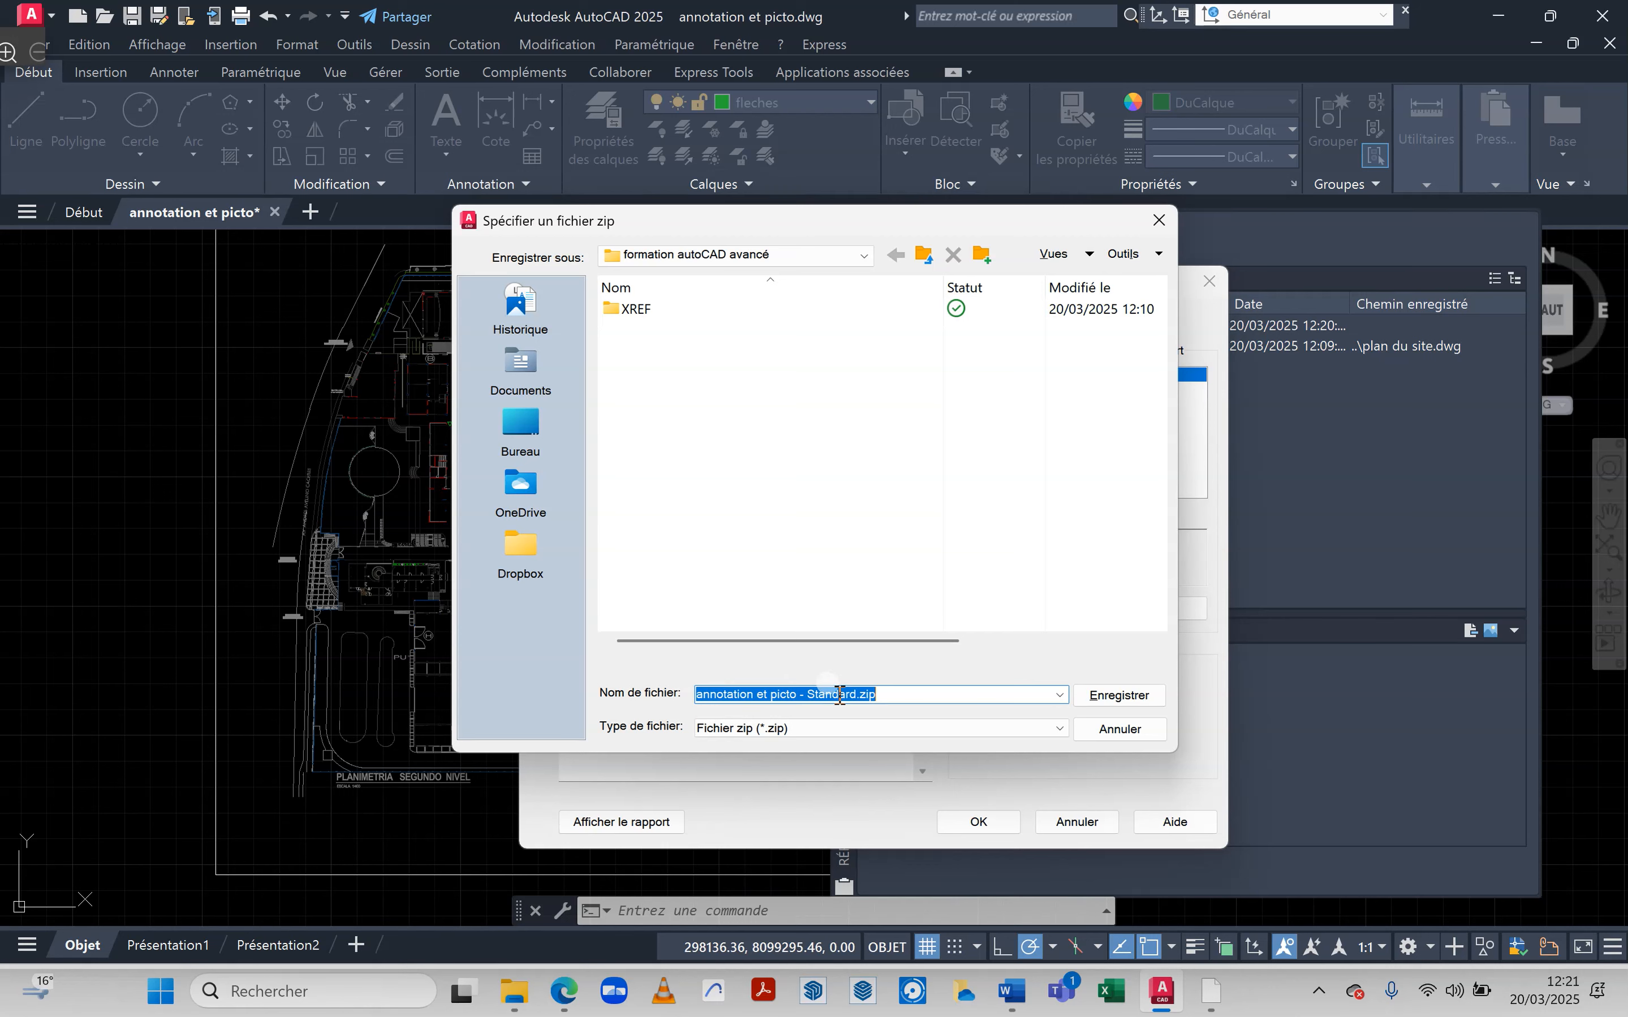
pyautogui.click(888, 693)
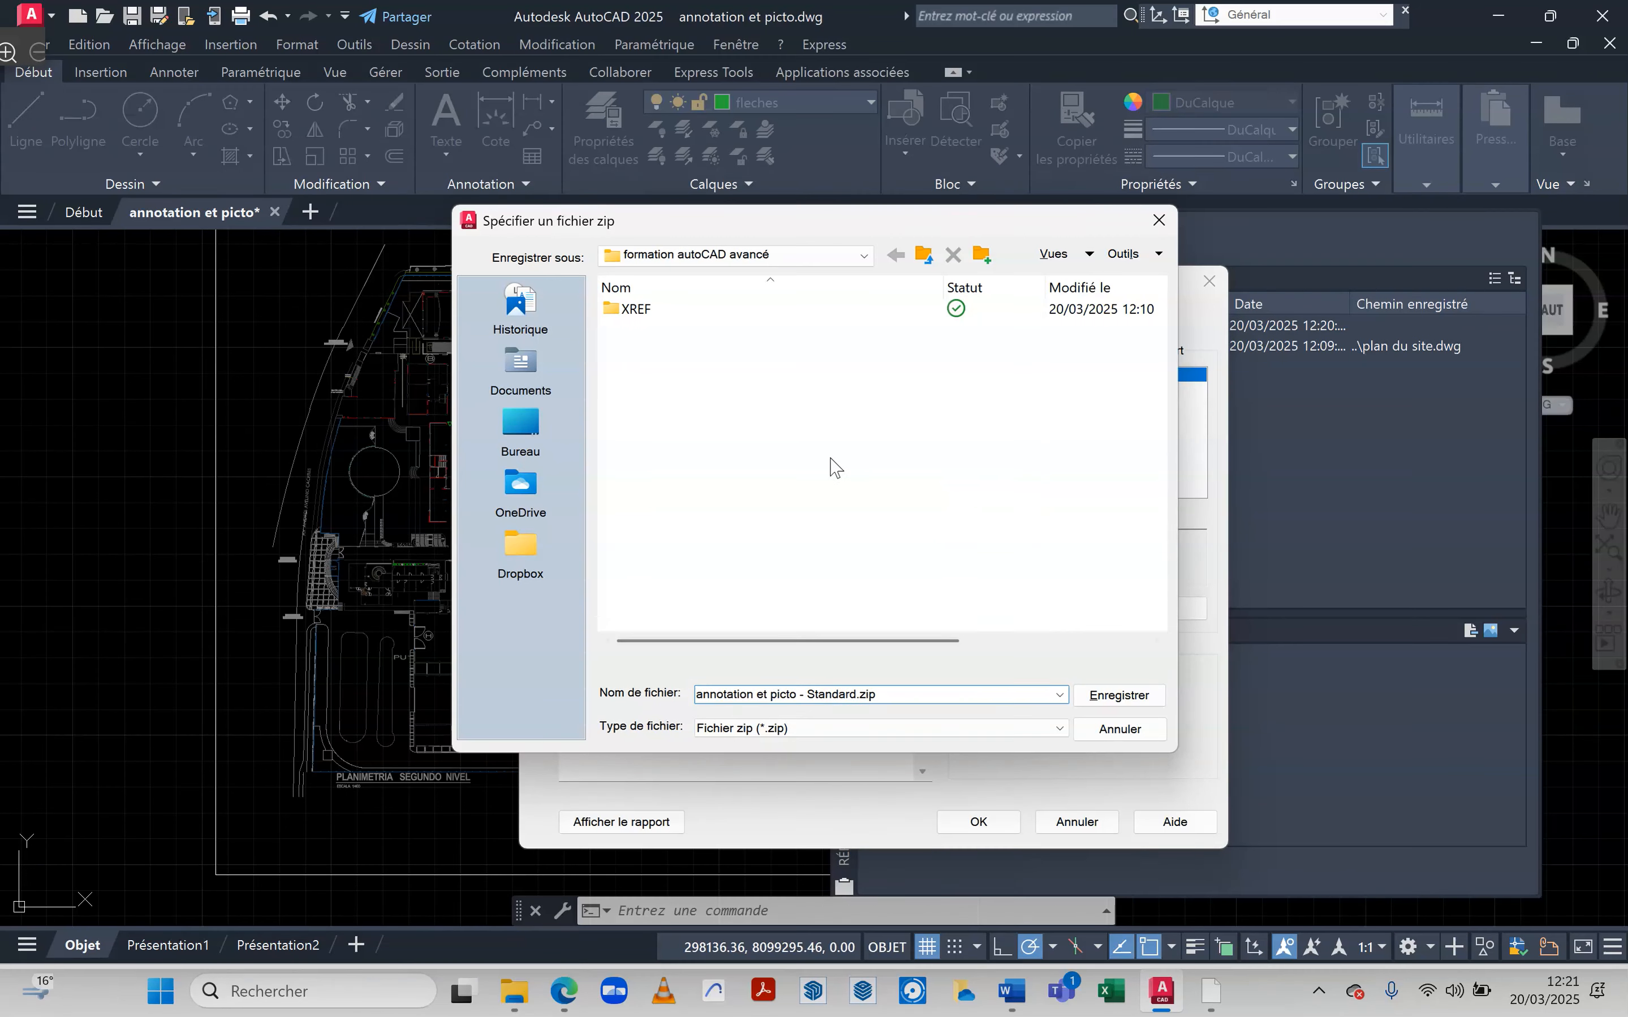
pyautogui.click(1130, 699)
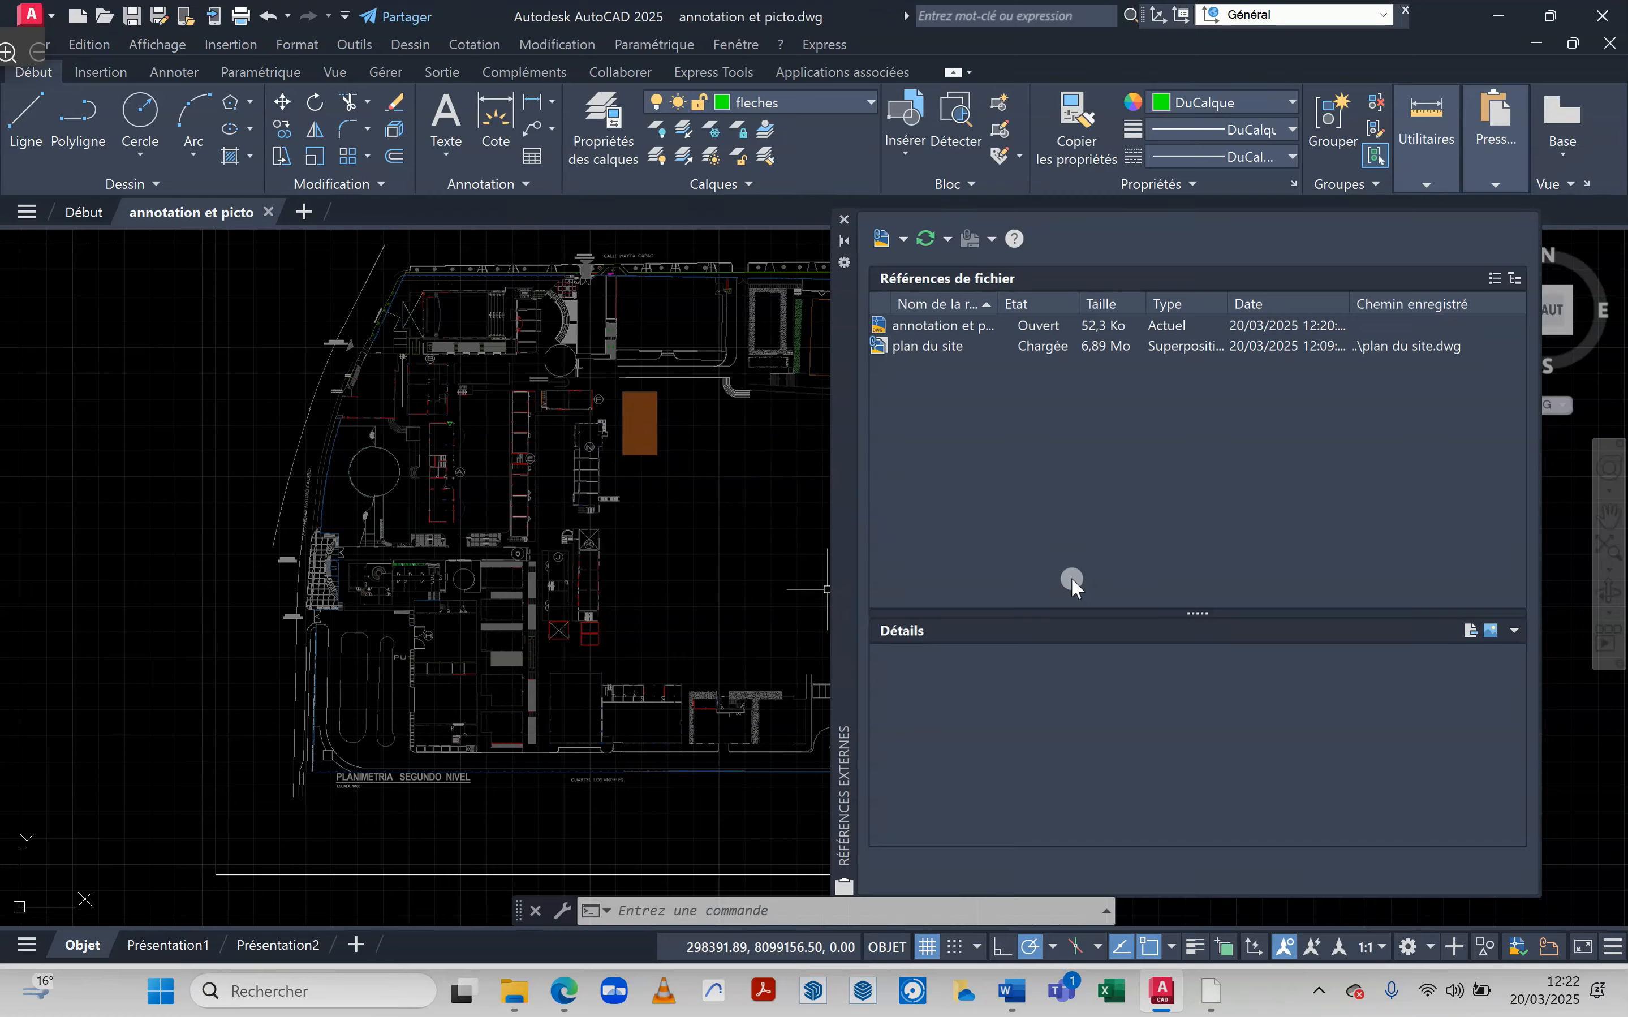
# - Switch to File Explorer and extract annotation et picto - Standard.zip to its proposed destination folder
pyautogui.hotkey('alt', 'Tab')
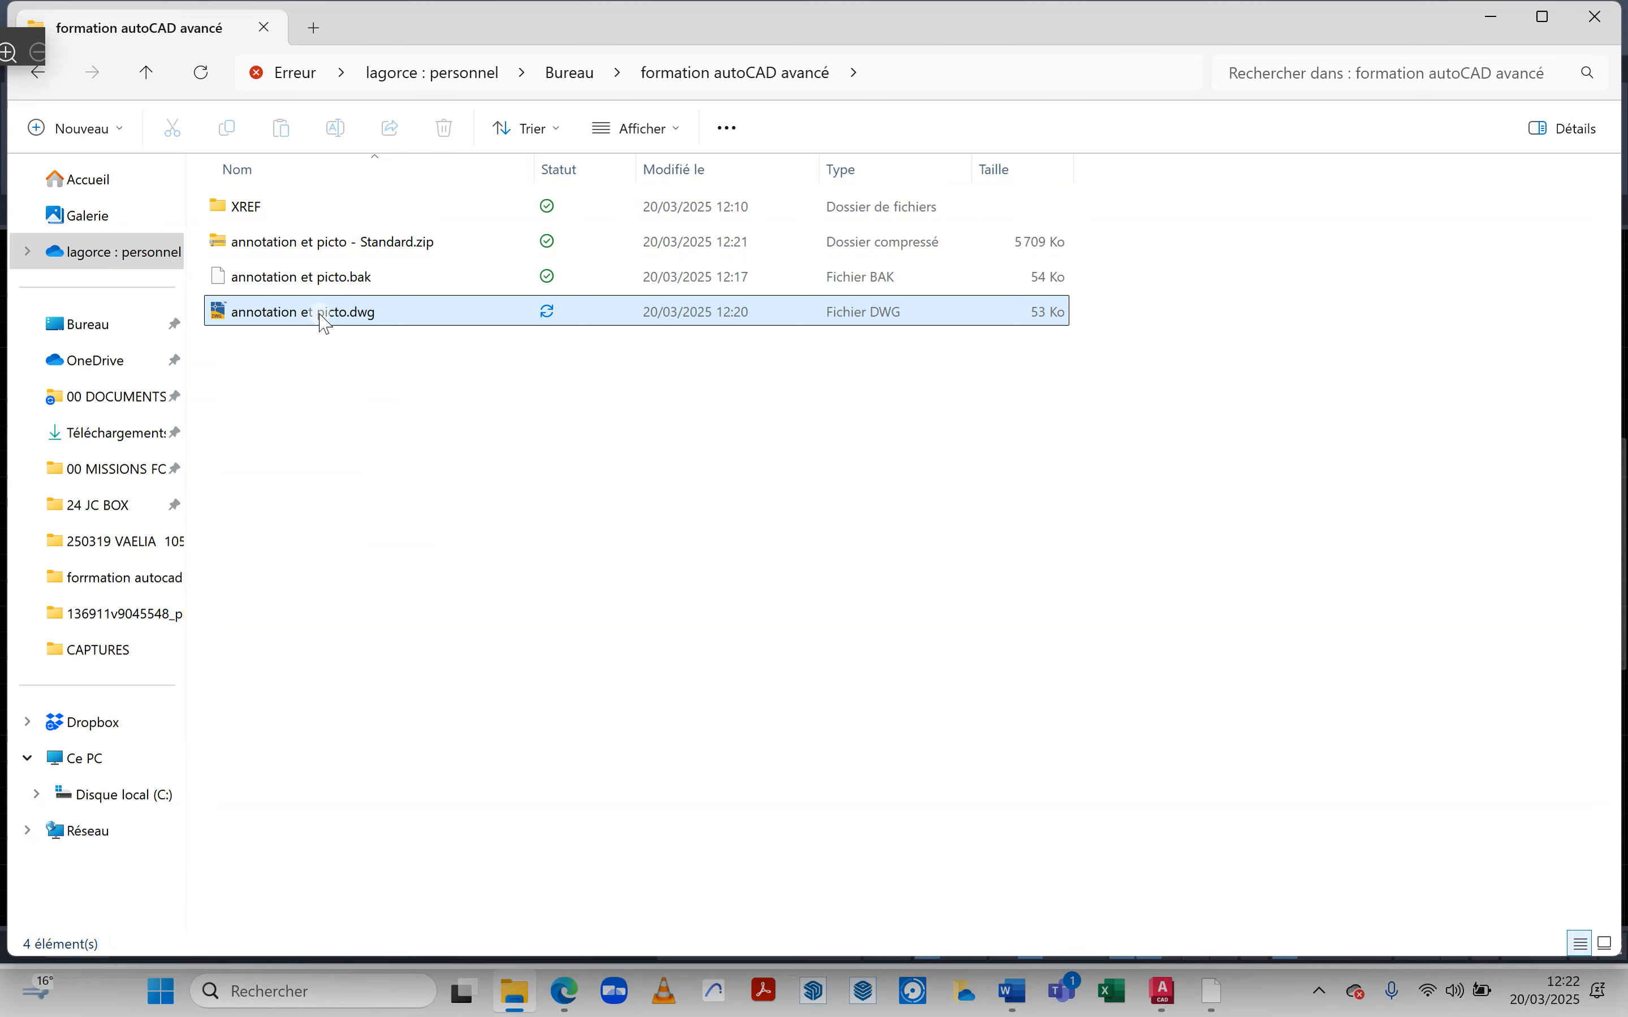
pyautogui.click(296, 241)
pyautogui.rightClick(296, 241)
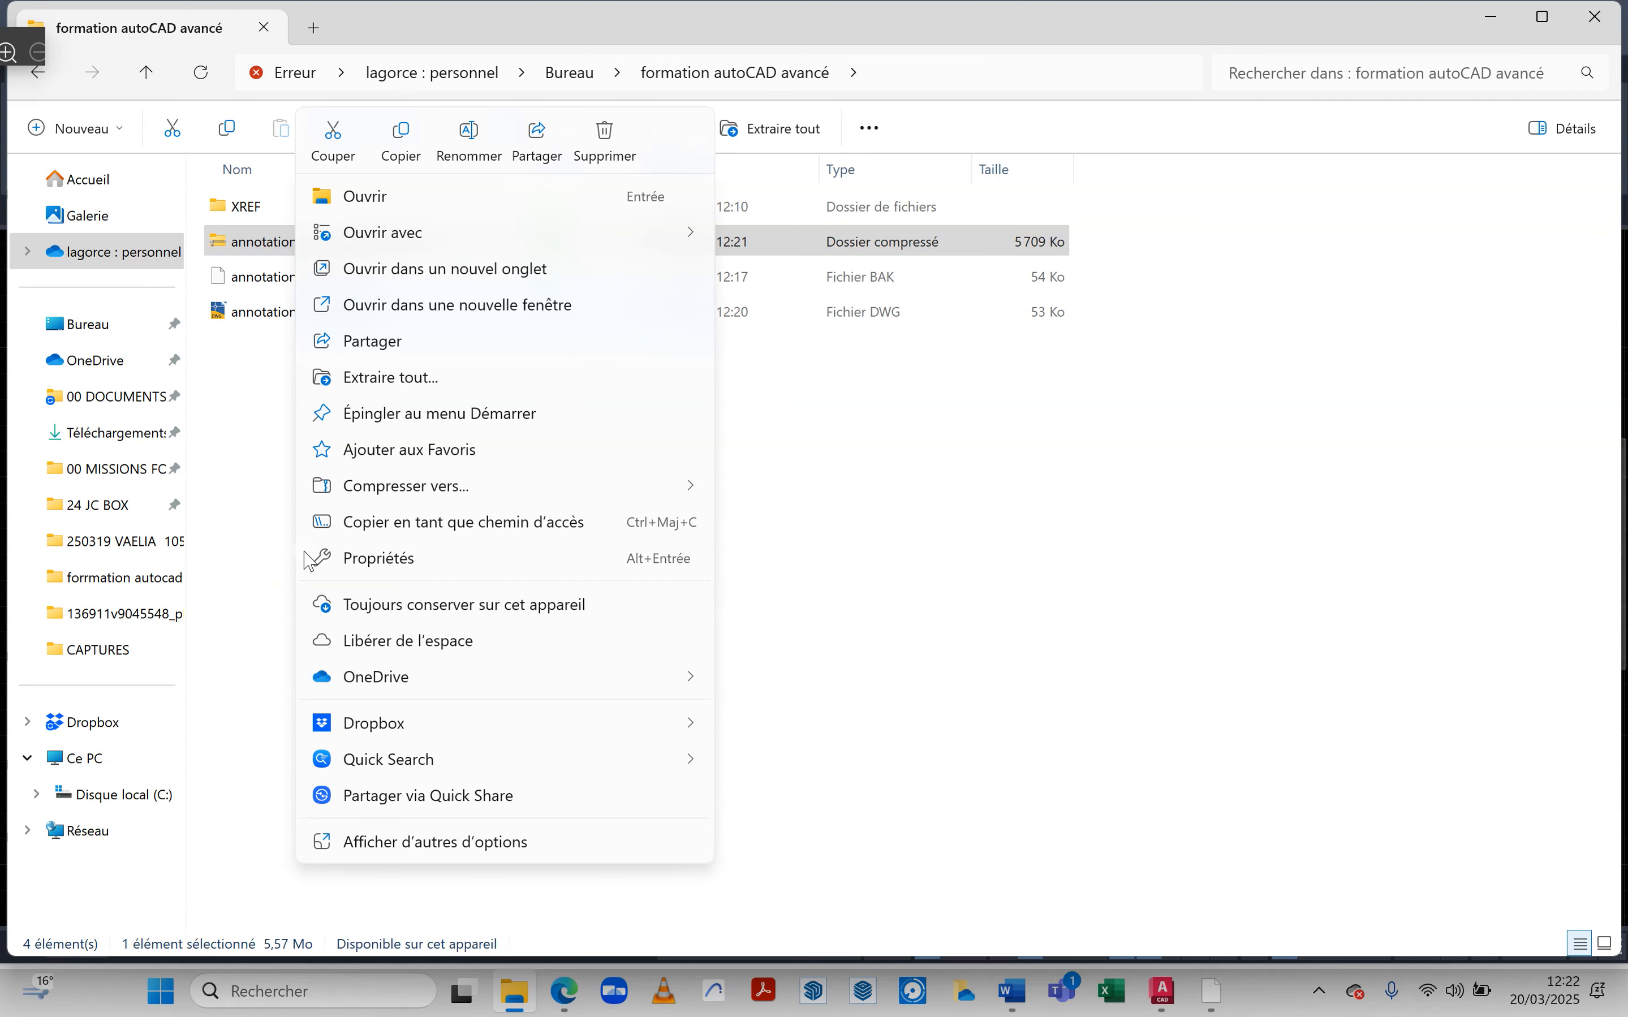
pyautogui.click(393, 378)
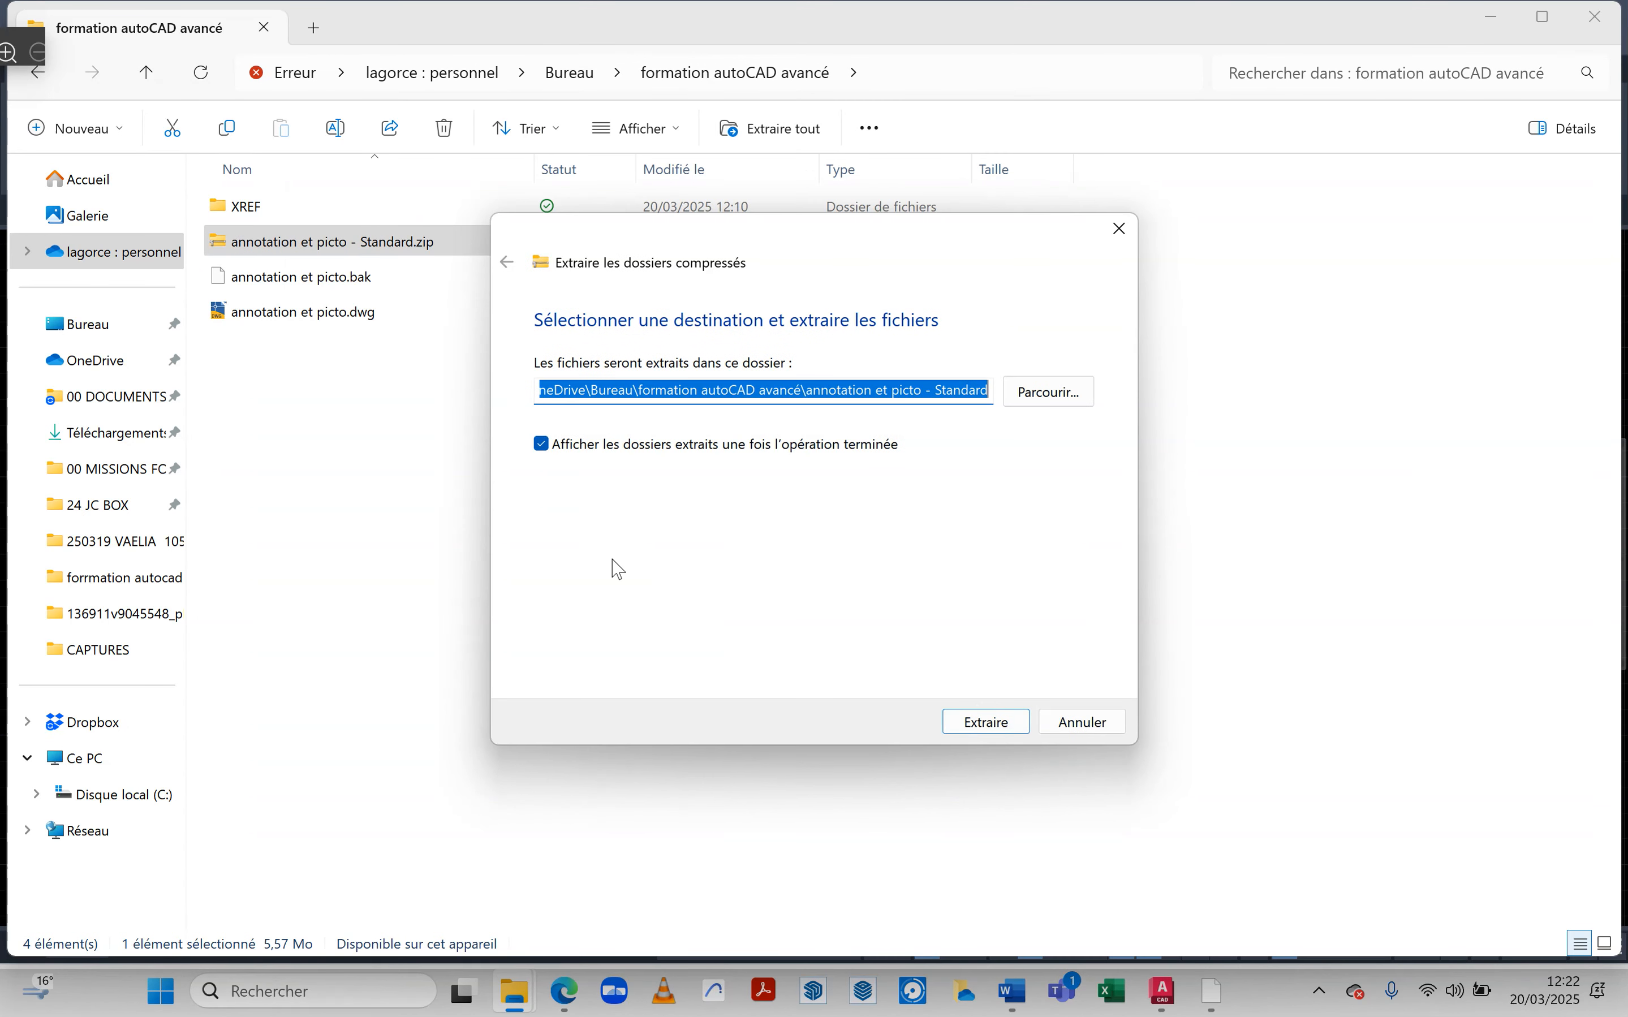
pyautogui.click(986, 722)
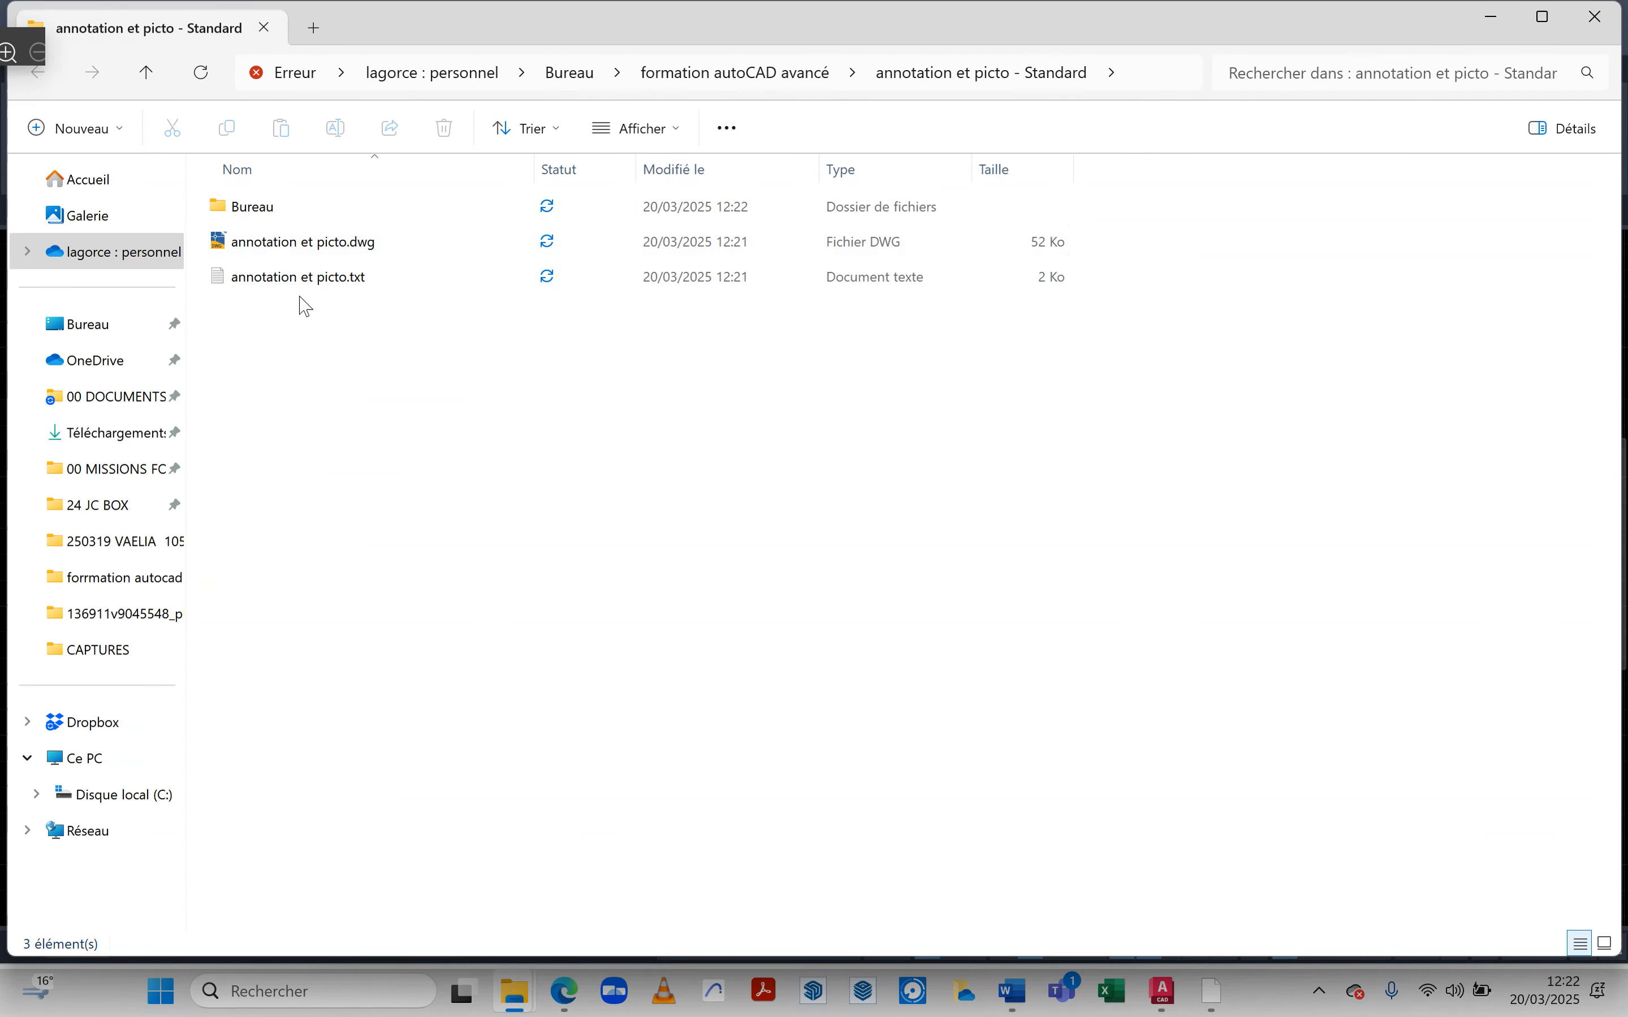
# - Inspect the extracted package, checking the annotation et picto.dwg file and the contents of the Bureau subfolder
pyautogui.click(270, 243)
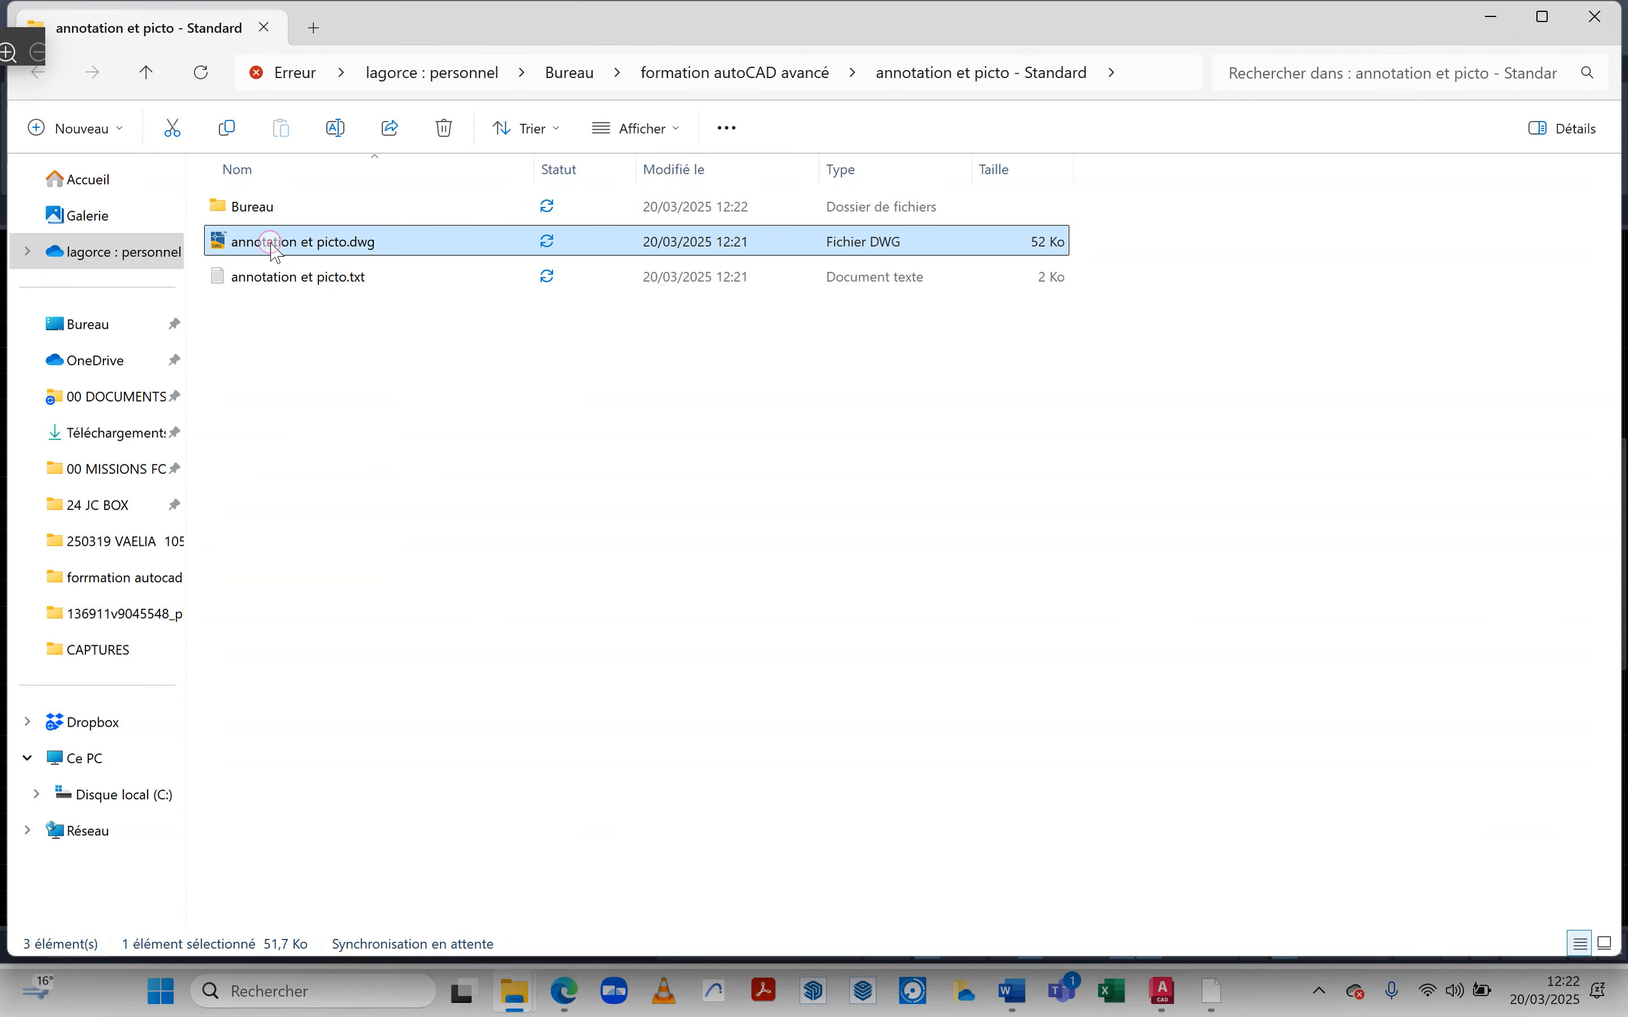
pyautogui.click(292, 313)
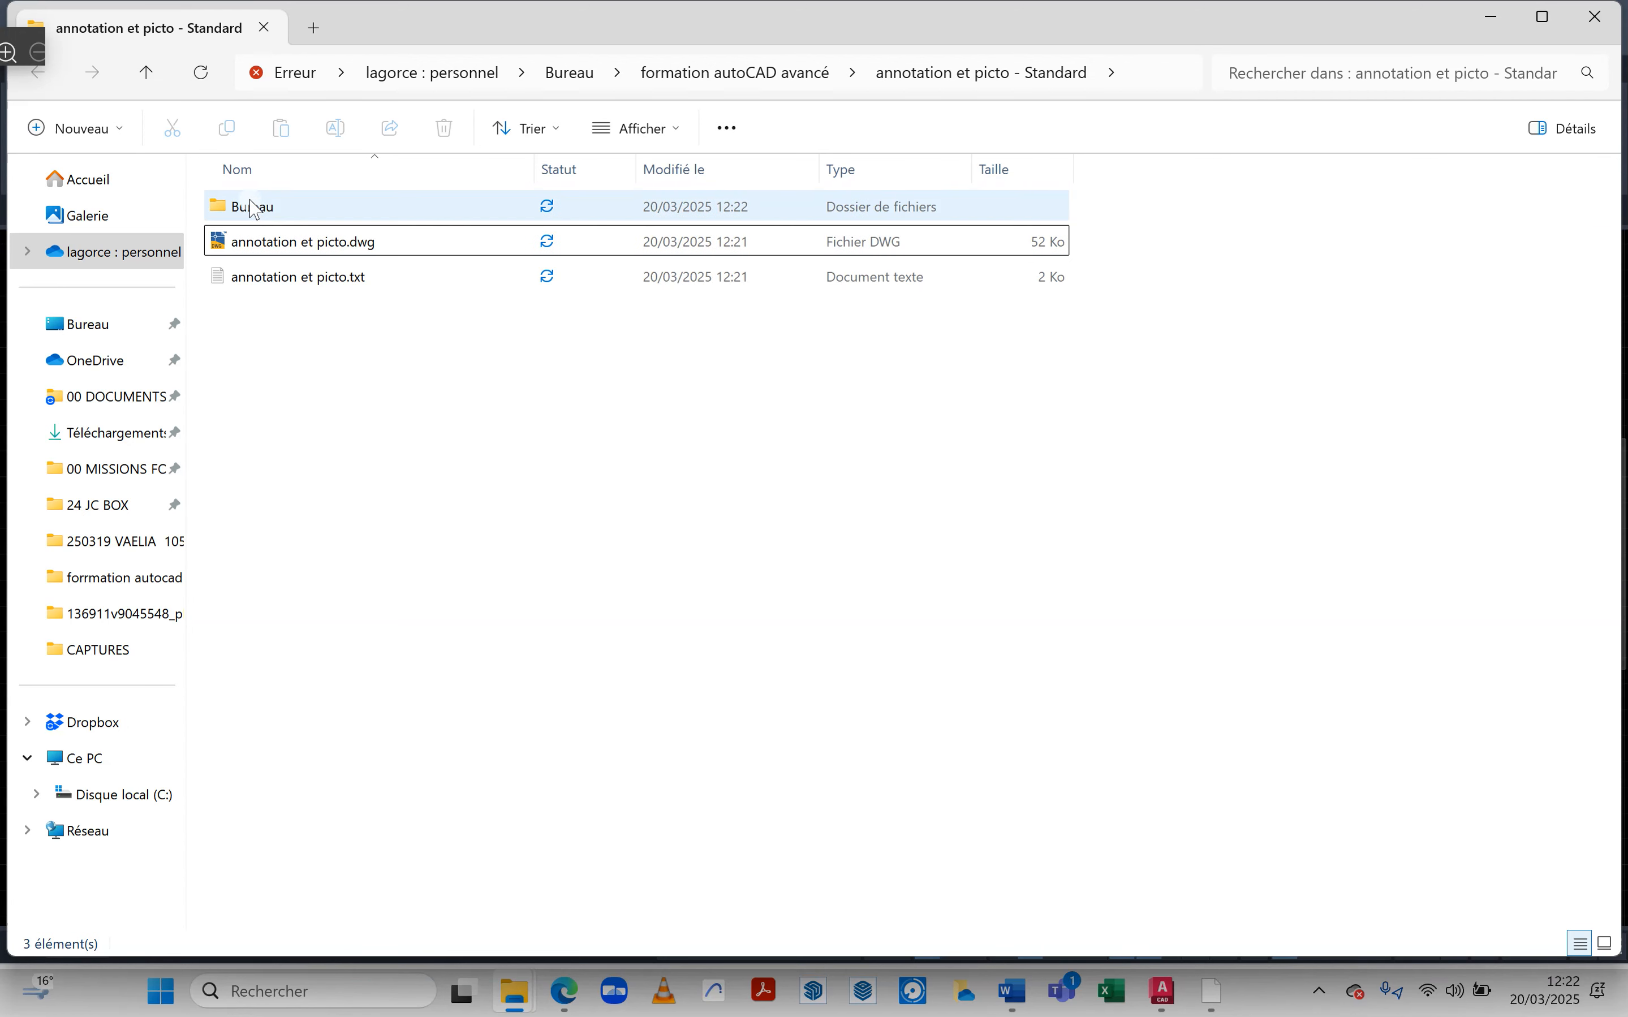
pyautogui.doubleClick(253, 209)
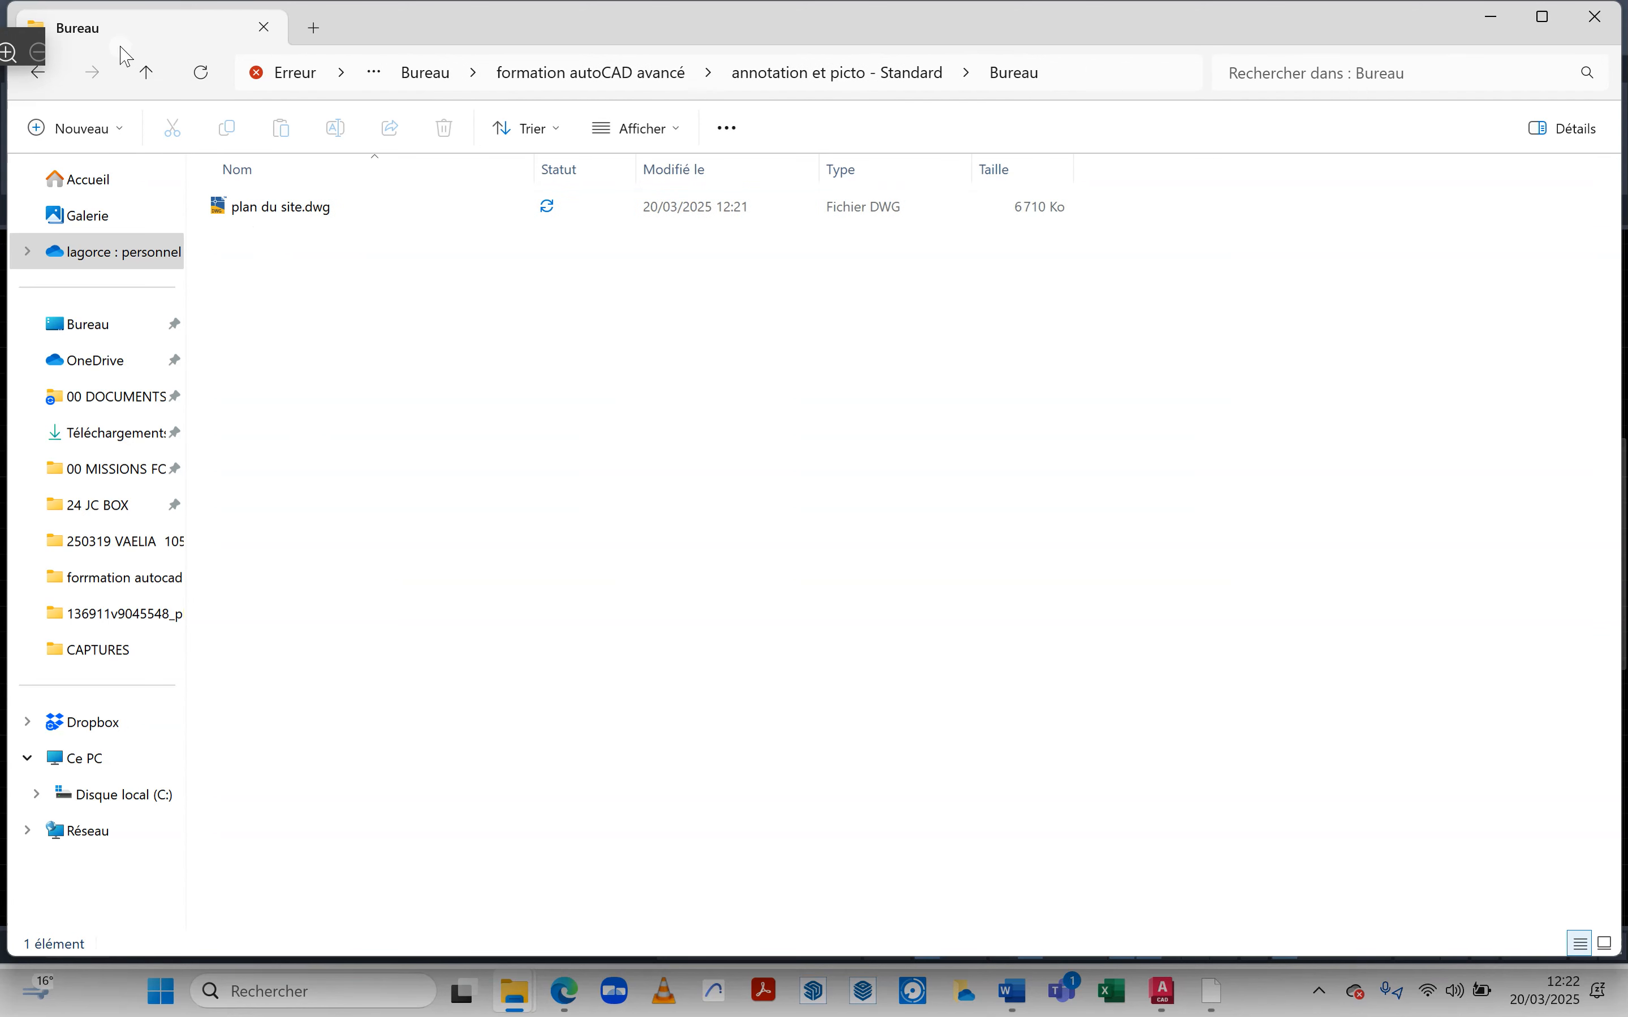
pyautogui.click(146, 71)
pyautogui.click(302, 376)
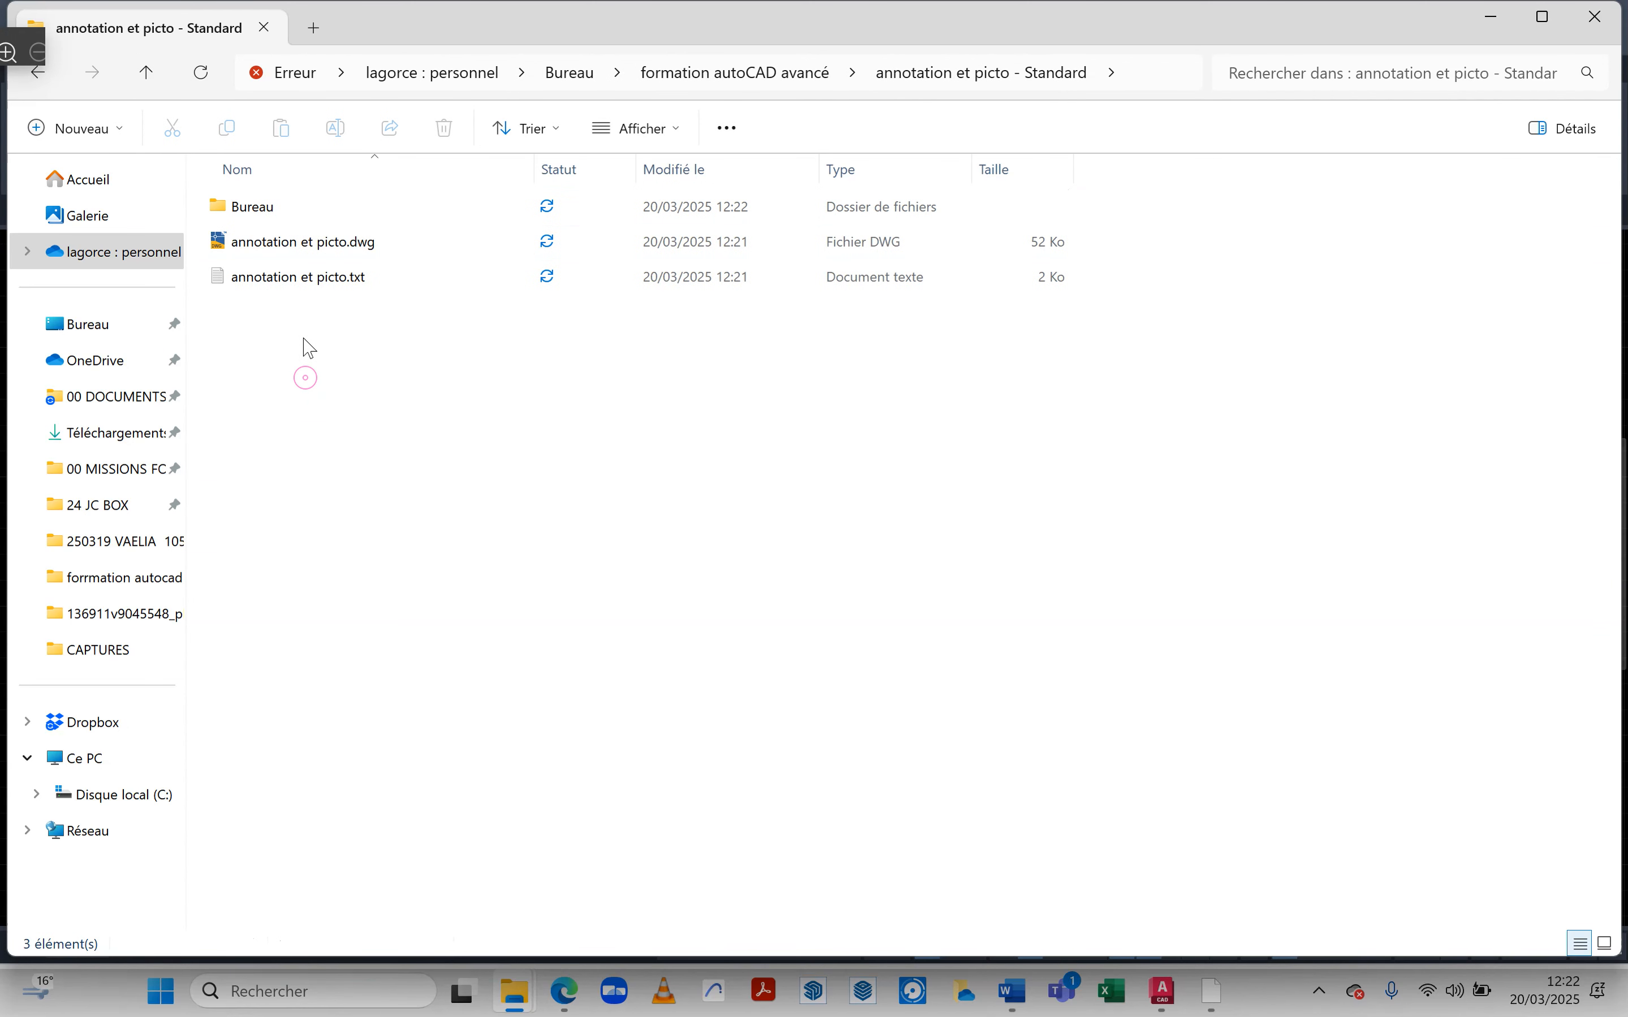
pyautogui.moveTo(229, 211)
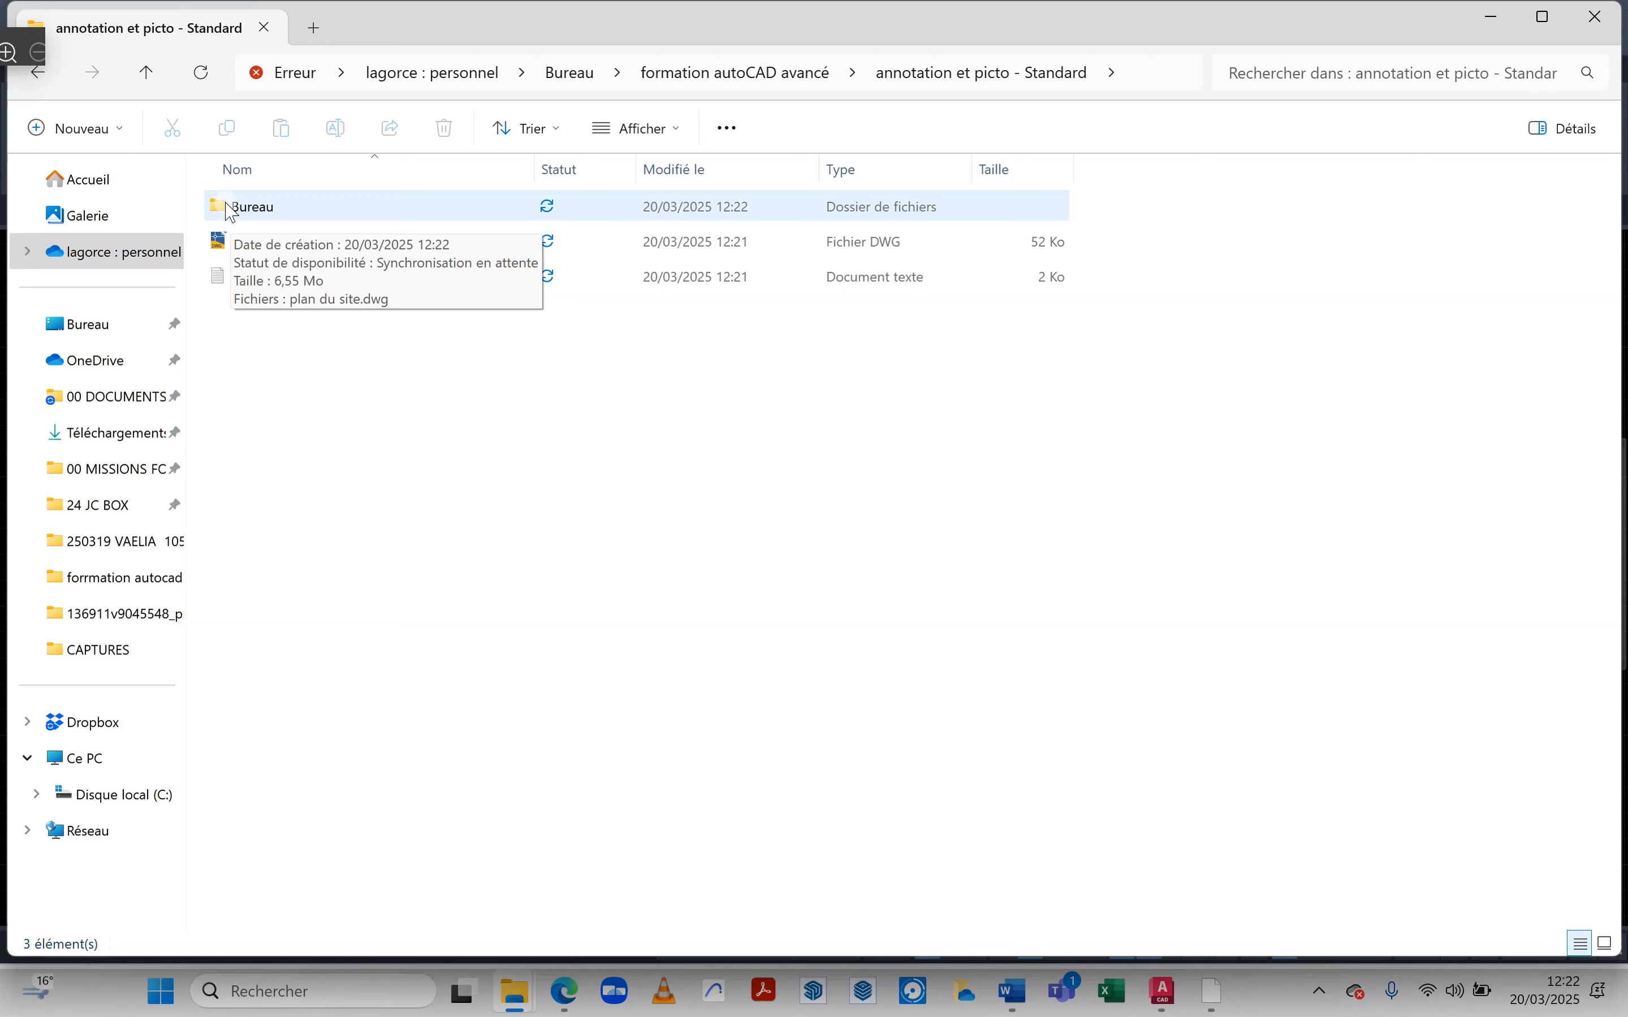
pyautogui.click(260, 207)
pyautogui.doubleClick(263, 209)
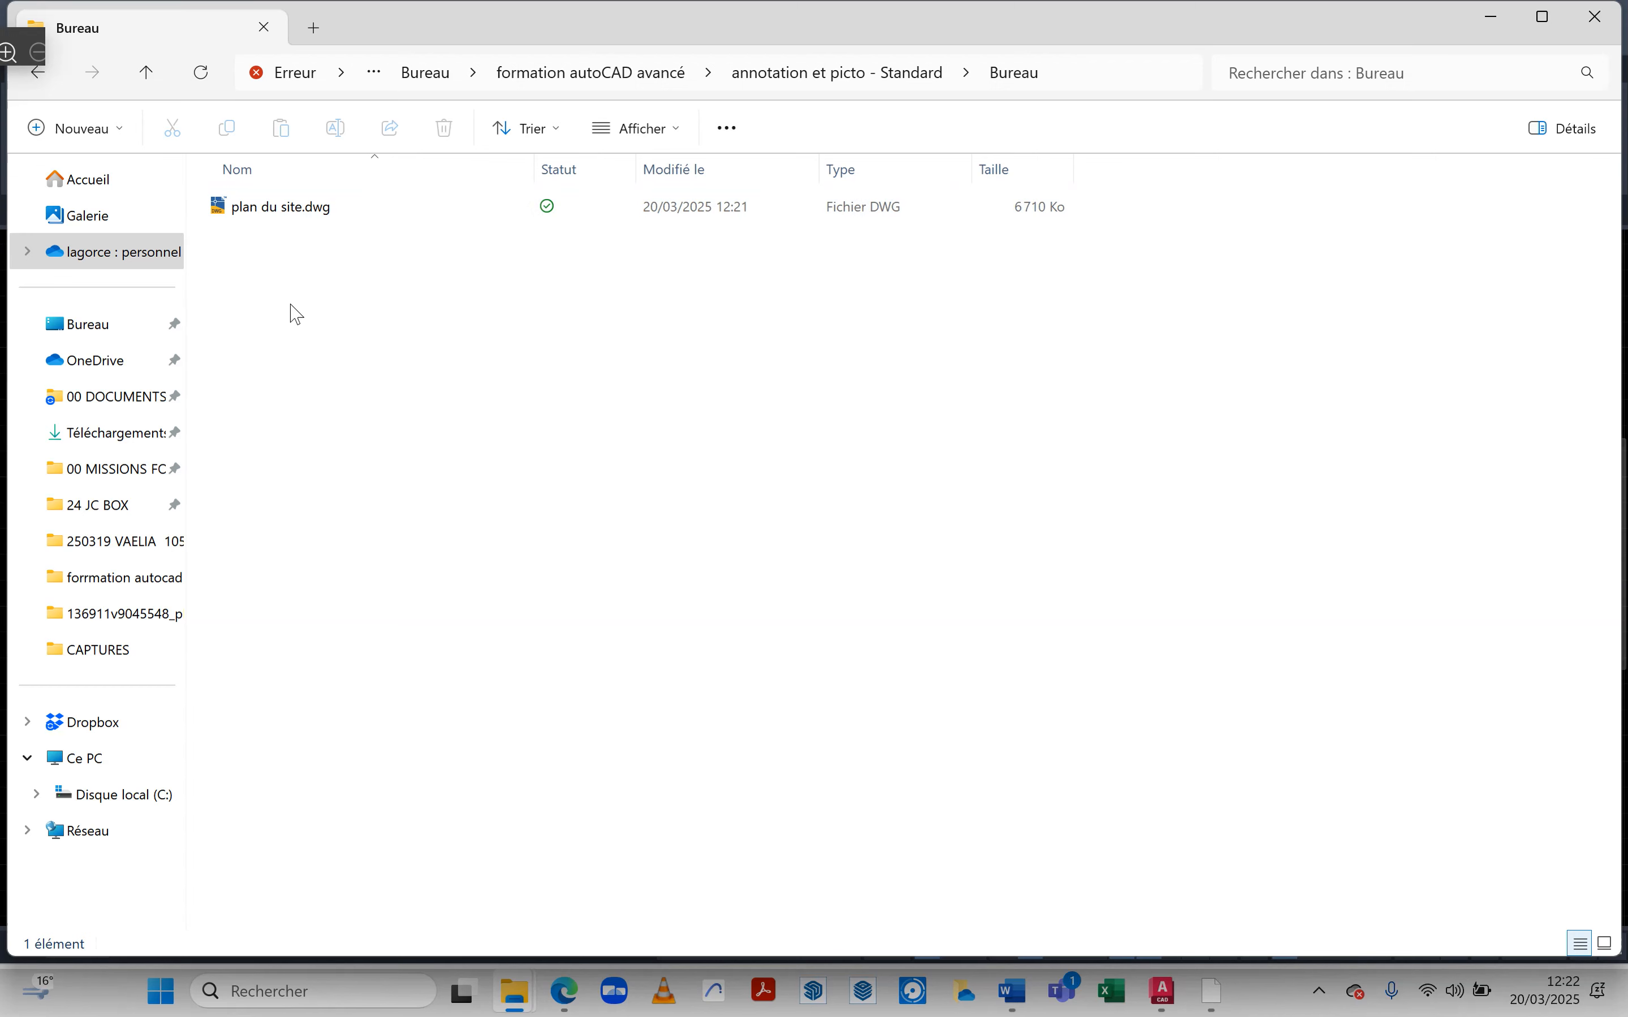
pyautogui.click(146, 71)
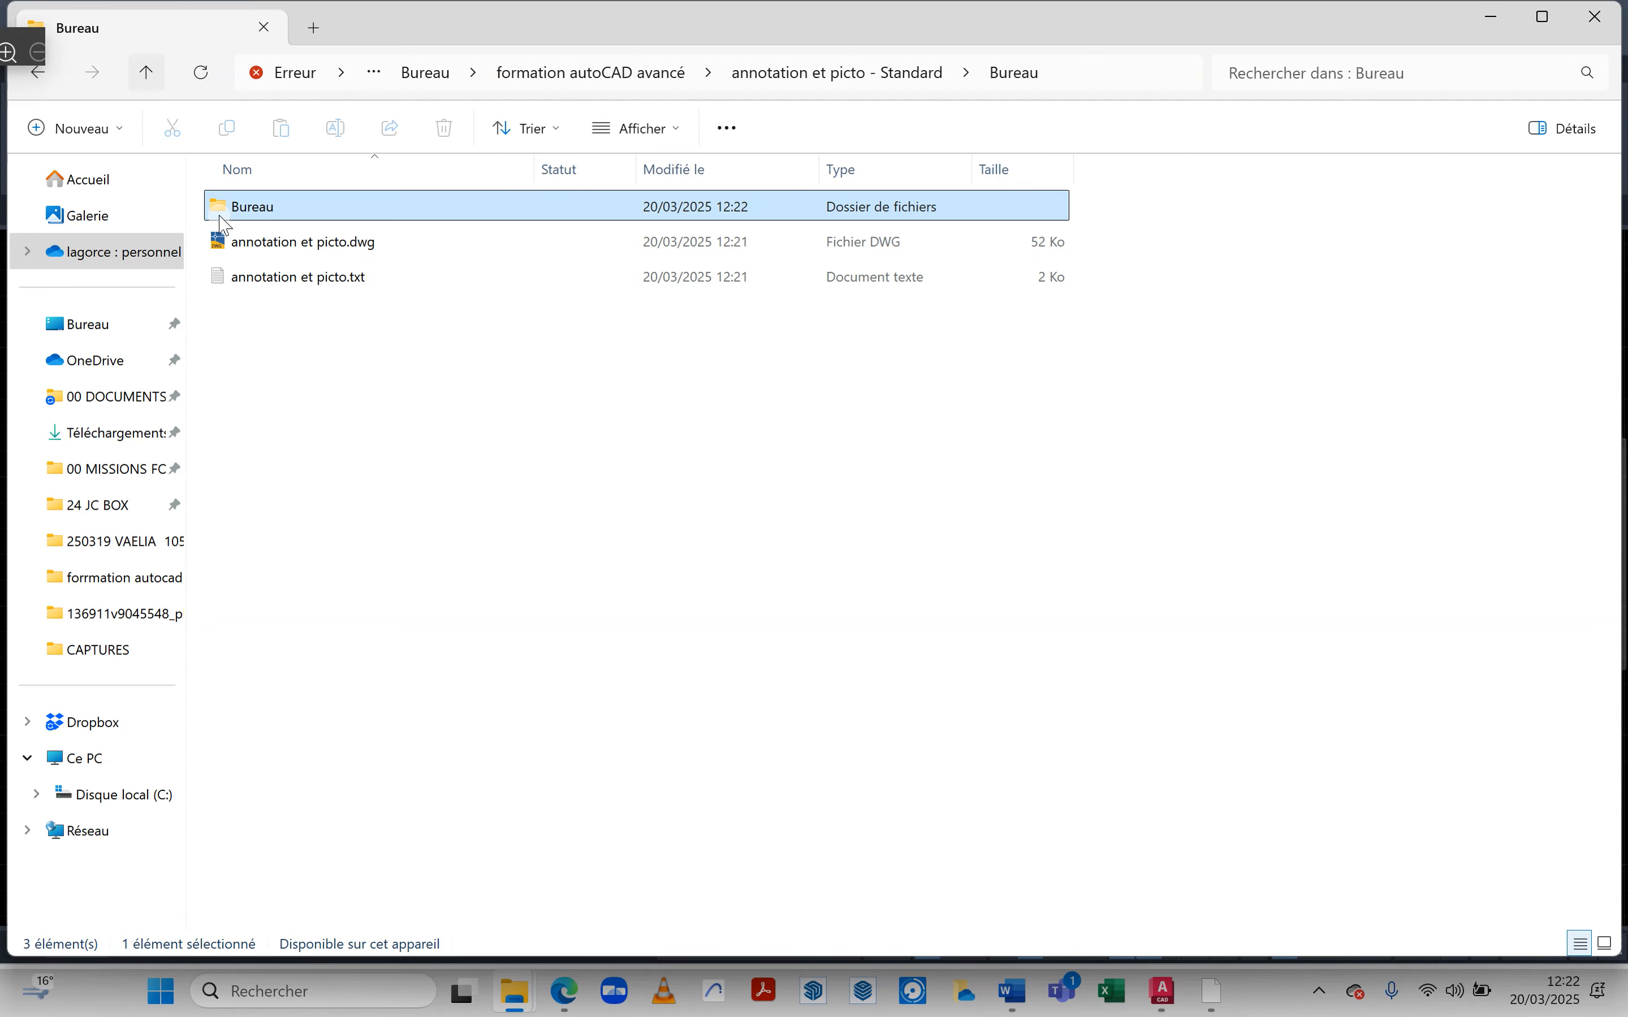
pyautogui.click(270, 244)
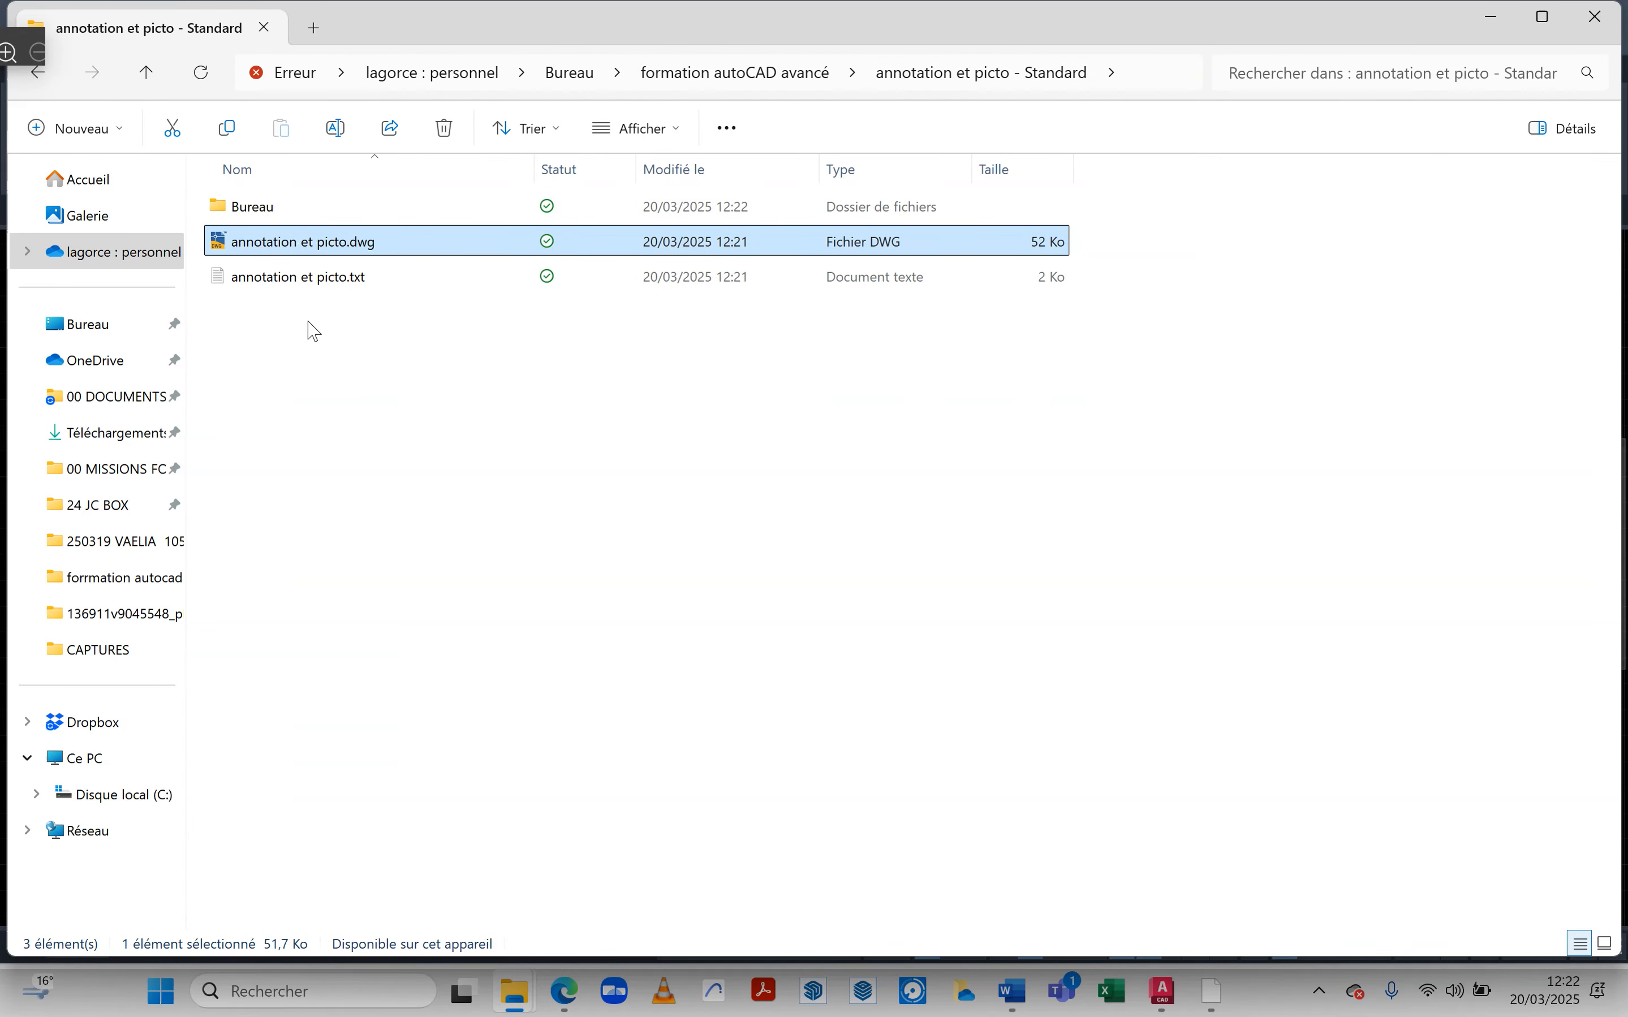
pyautogui.click(298, 306)
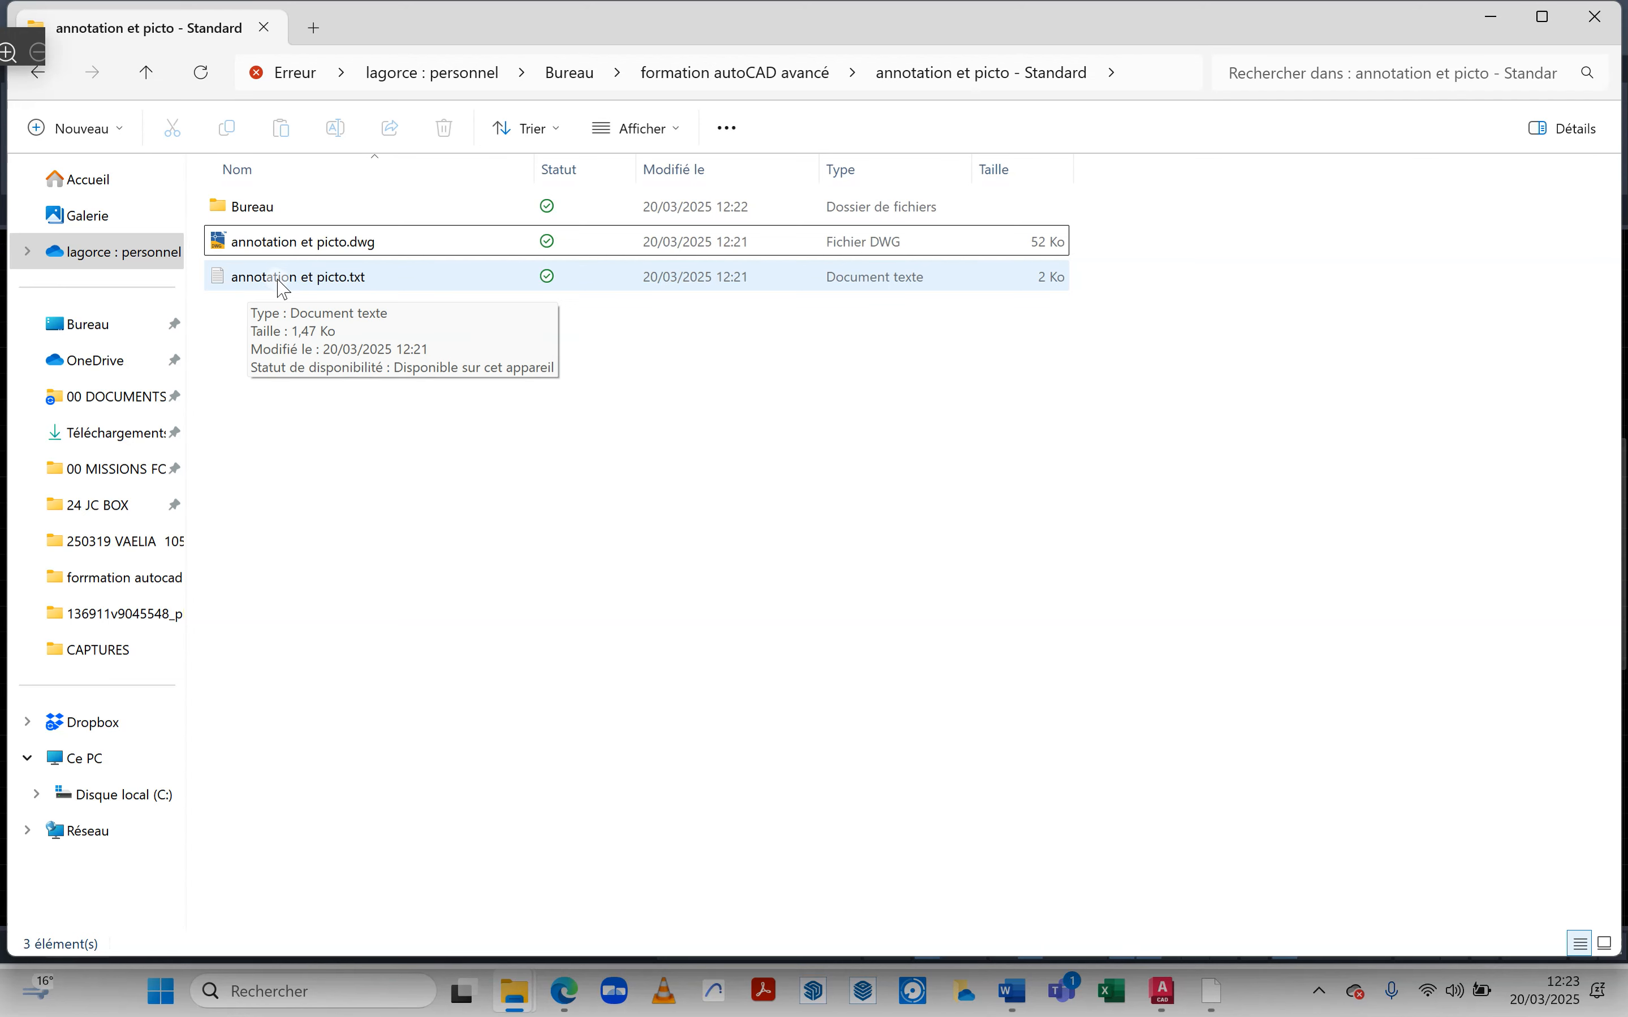
# - Open the transfer report annotation et picto.txt, read through its lists of files, and close it
pyautogui.click(282, 277)
pyautogui.doubleClick(282, 276)
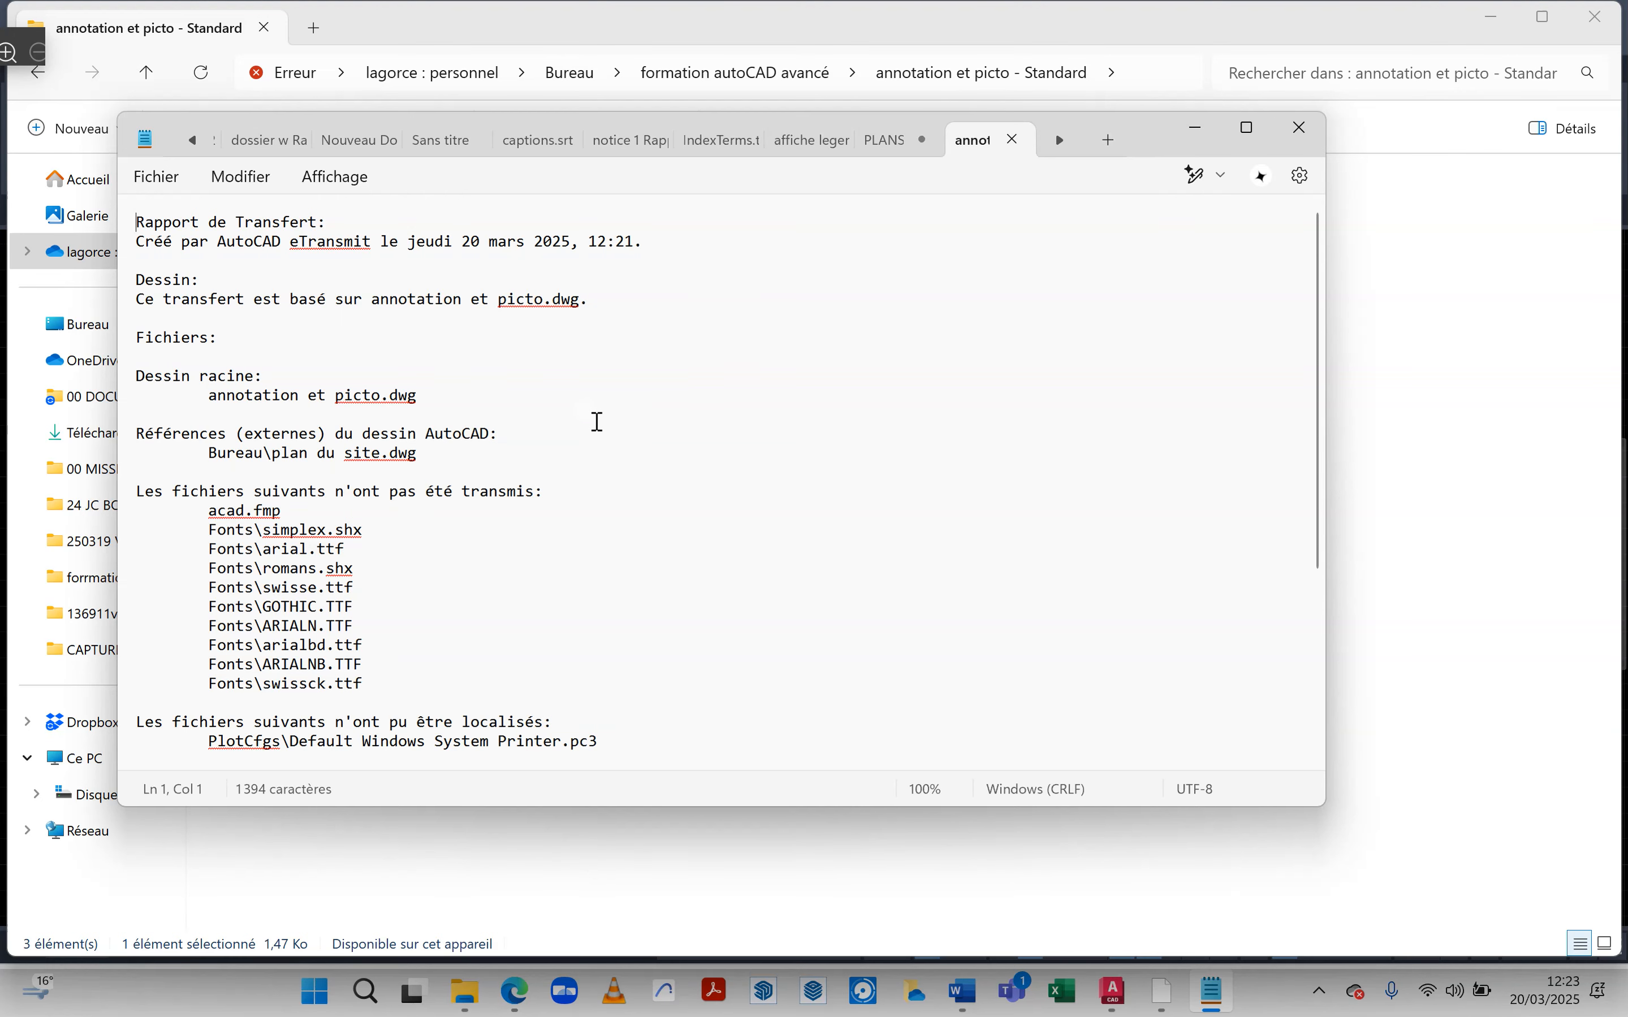
pyautogui.scroll(-5, 605, 419)
pyautogui.scroll(5, 661, 473)
pyautogui.click(648, 452)
pyautogui.click(708, 467)
pyautogui.click(1300, 132)
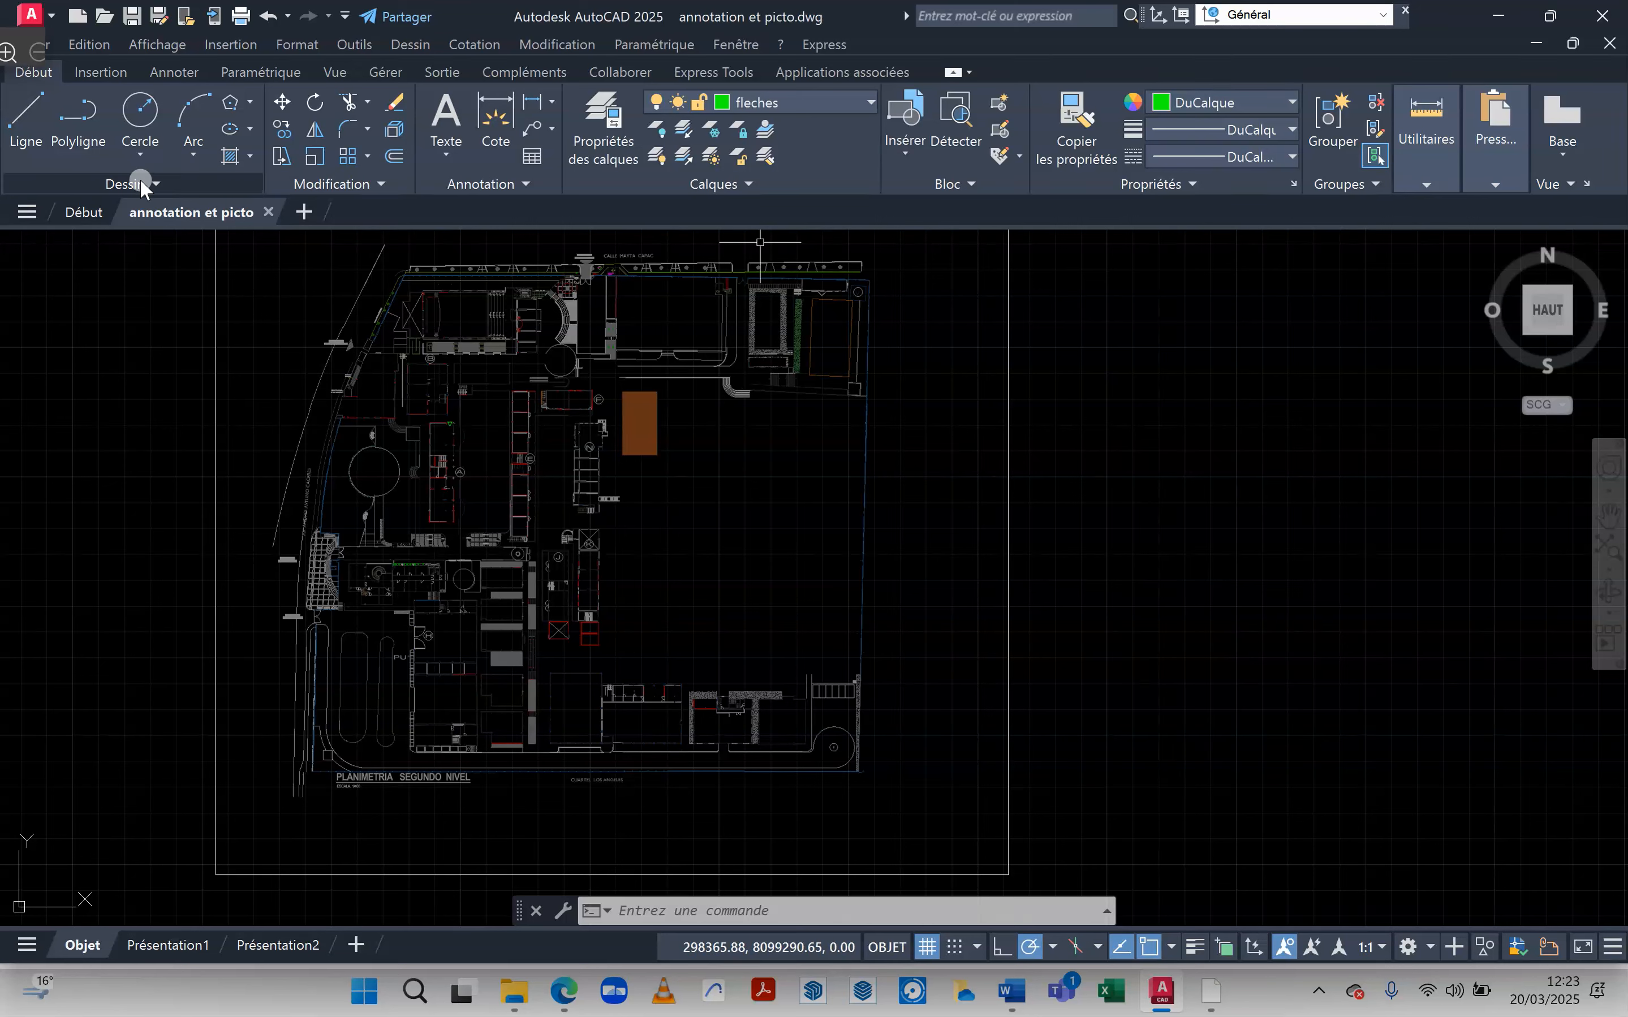
pyautogui.click(53, 46)
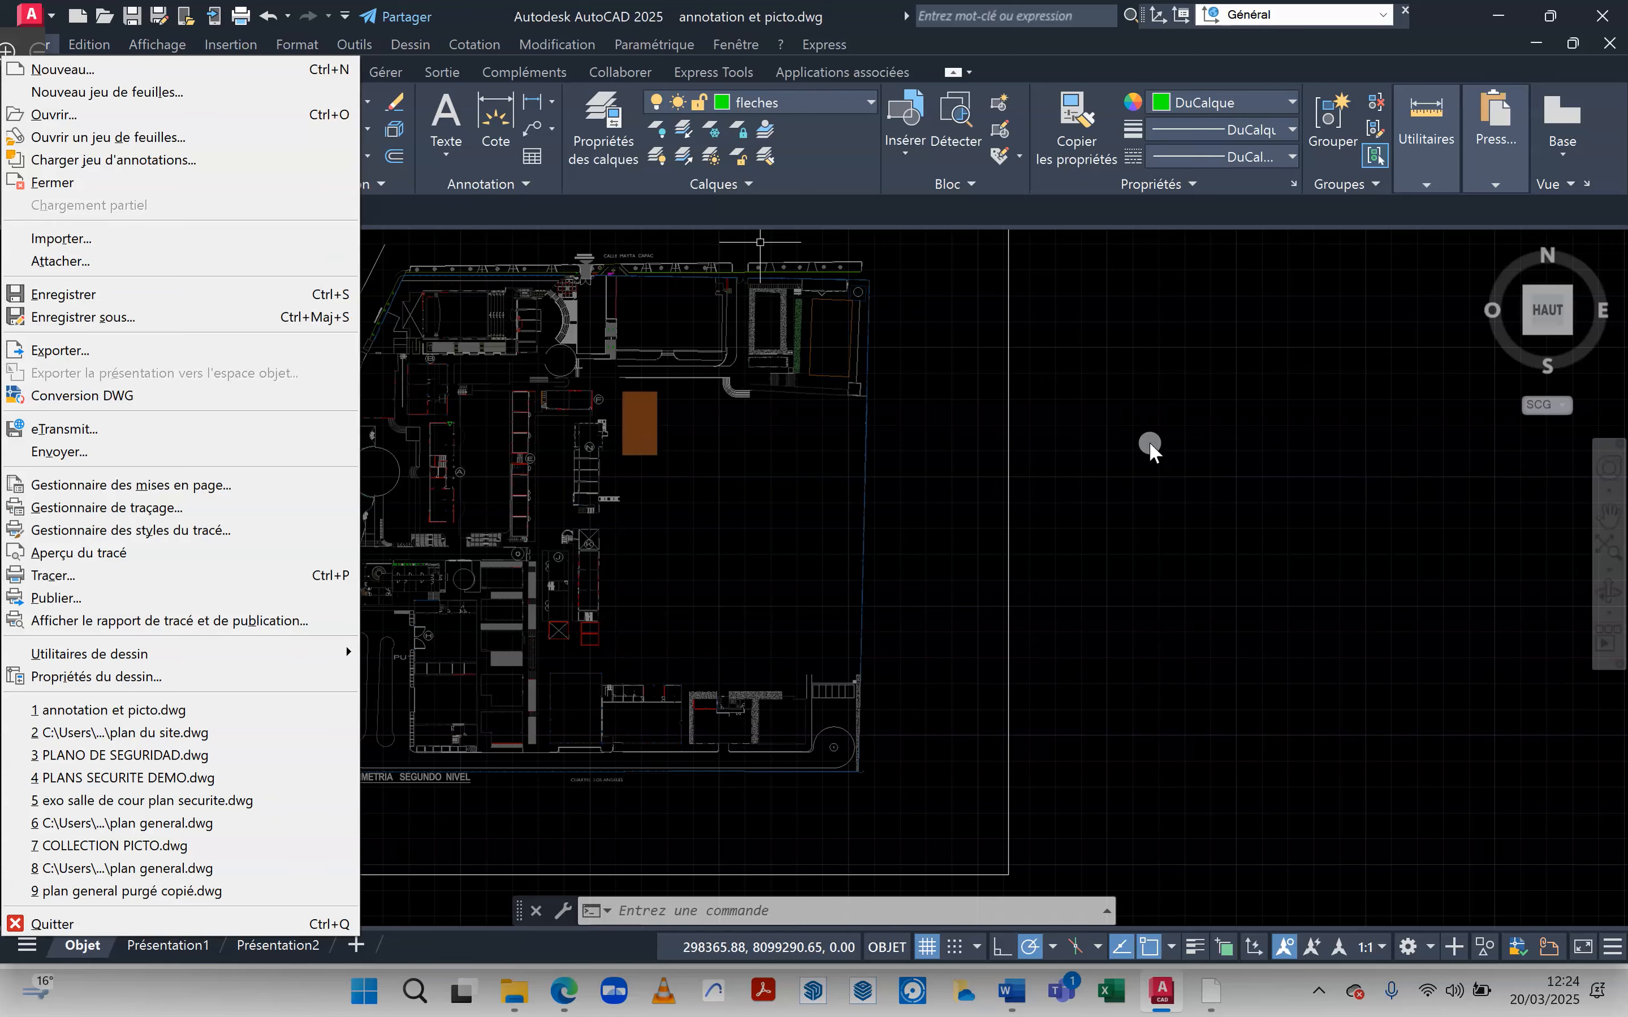
pyautogui.click(1145, 471)
pyautogui.click(1147, 471)
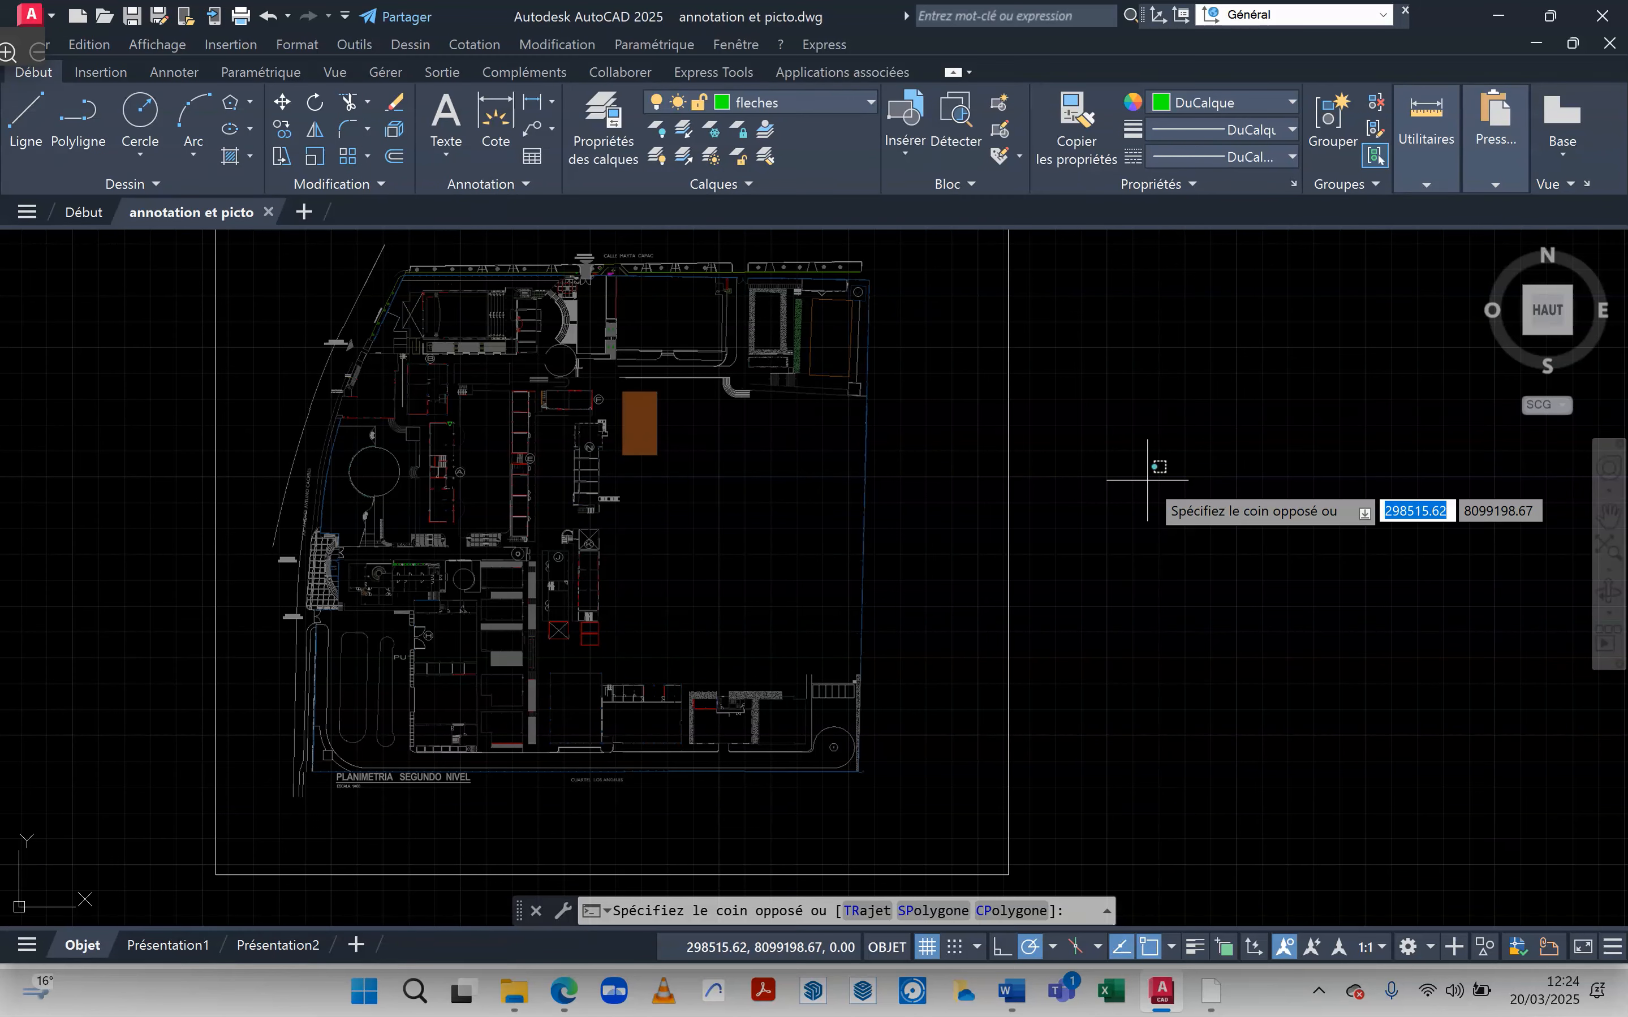